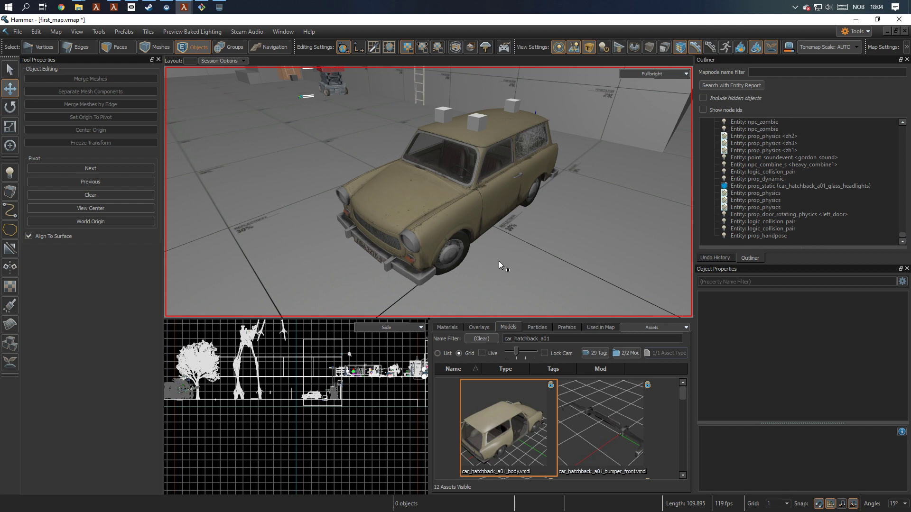
# - Place the car_hatchback_a01_body model on the ground beside the existing car
pyautogui.press('d')
pyautogui.moveTo(531, 218); pyautogui.dragTo(482, 268, button='right')
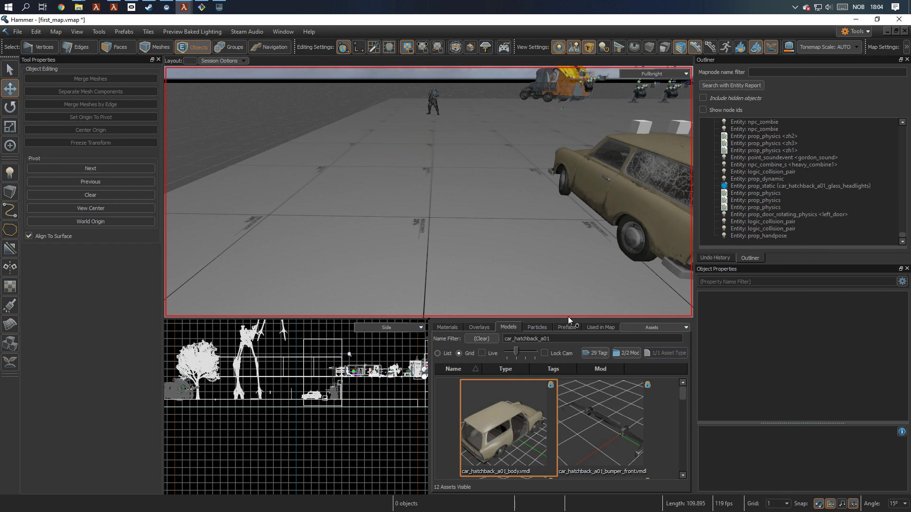
pyautogui.moveTo(505, 427); pyautogui.dragTo(424, 220)
pyautogui.moveTo(423, 221)
pyautogui.mouseDown(button='right')
pyautogui.moveTo(423, 247)
pyautogui.moveTo(431, 218)
pyautogui.mouseUp(button='right')
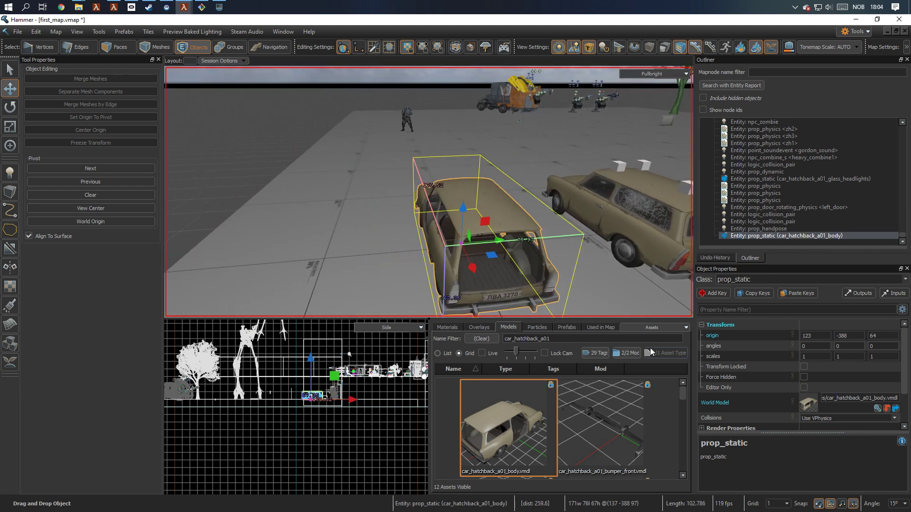
# - Change the new car body's entity class to prop_dynamic
pyautogui.click(754, 279)
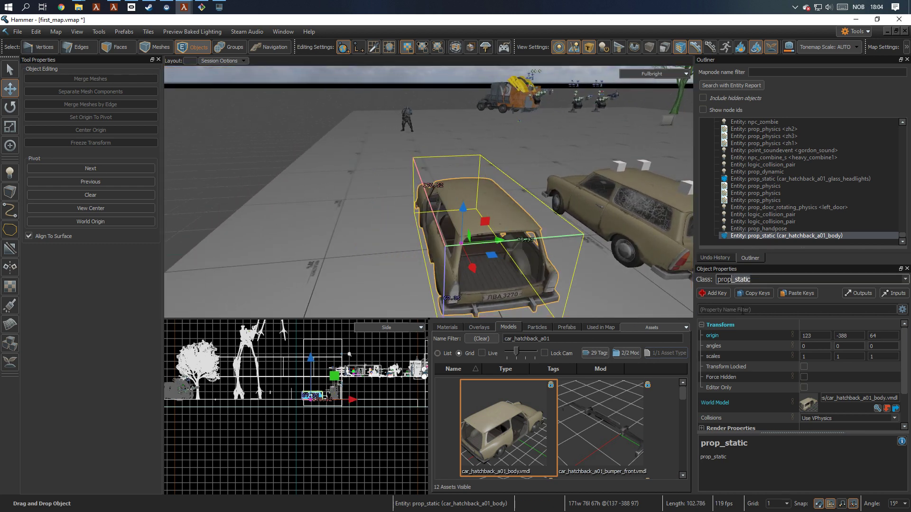
pyautogui.write('_dyn')
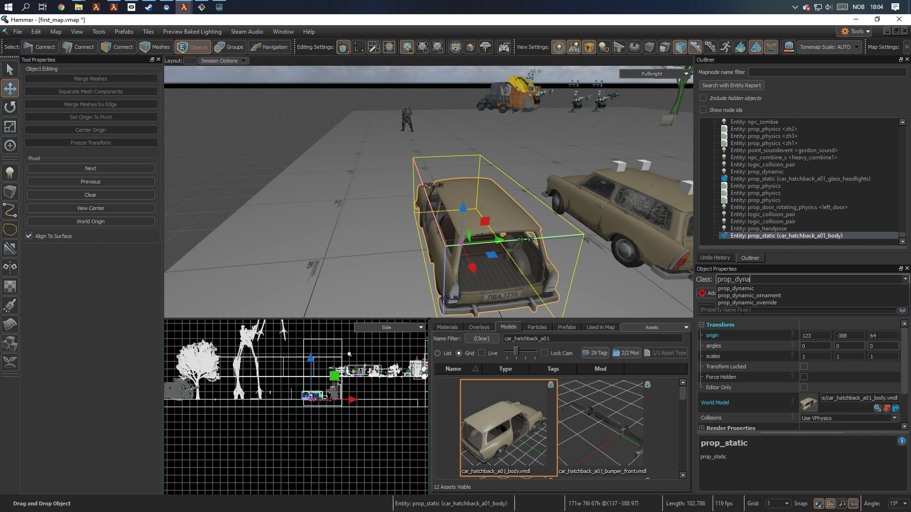
pyautogui.write('a')
pyautogui.press('Return')
# - Name the car body entity car_hatchback_a01_body, reusing the model filter text for the first part
pyautogui.click(827, 400)
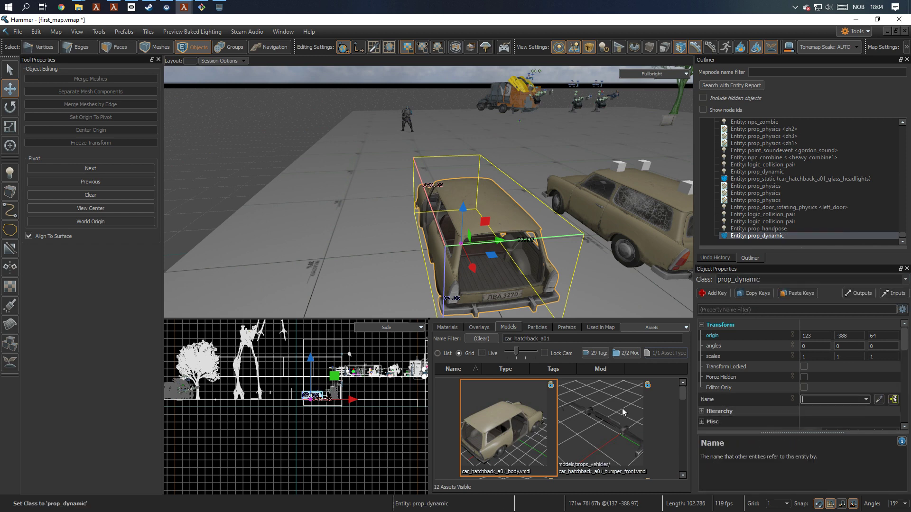
pyautogui.moveTo(556, 339); pyautogui.dragTo(483, 339)
pyautogui.hotkey('ctrl', 'c')
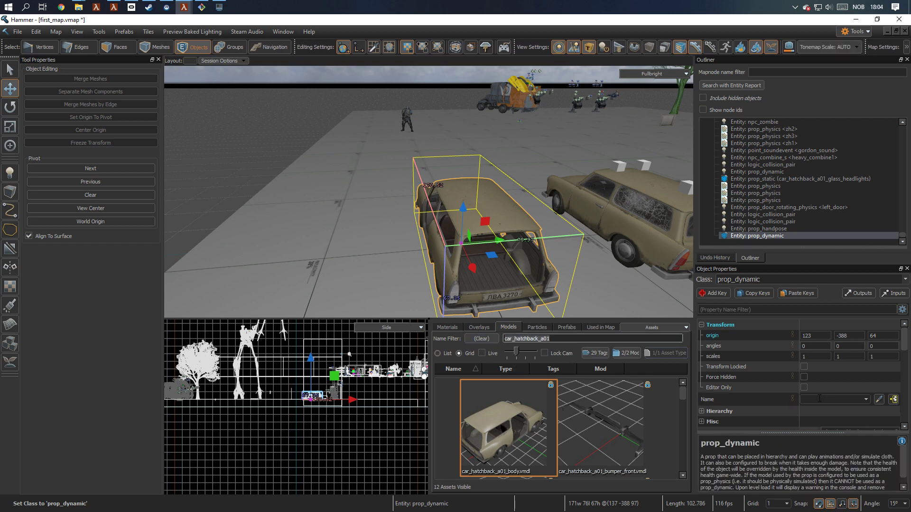
pyautogui.click(828, 400)
pyautogui.hotkey('ctrl', 'v')
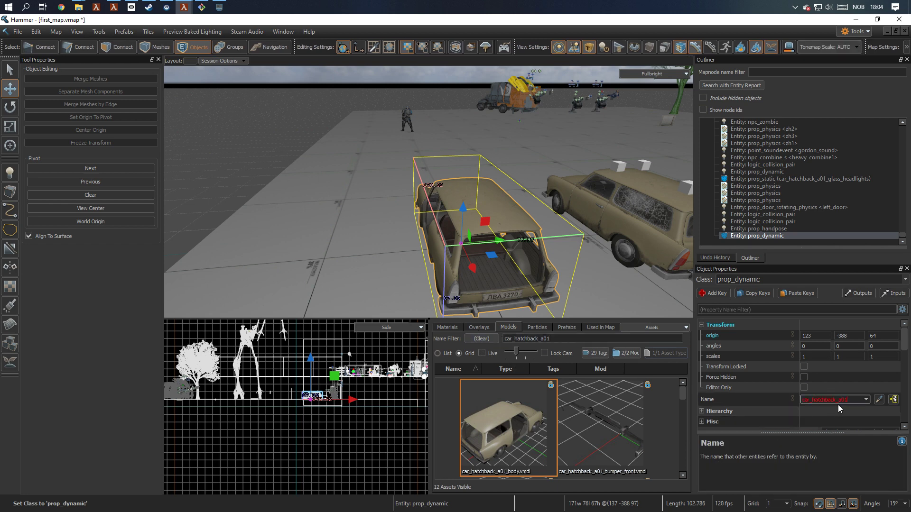
pyautogui.write('_body')
pyautogui.press('Return')
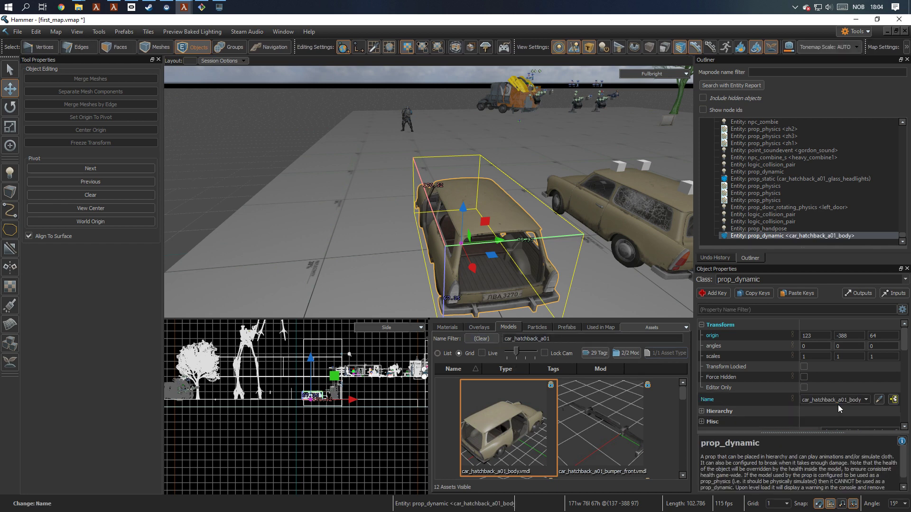
# - Quick-hide everything except the new car body and the ground mesh, then clear the selection
pyautogui.keyDown('ctrl'); pyautogui.click(335, 234); pyautogui.keyUp('ctrl')
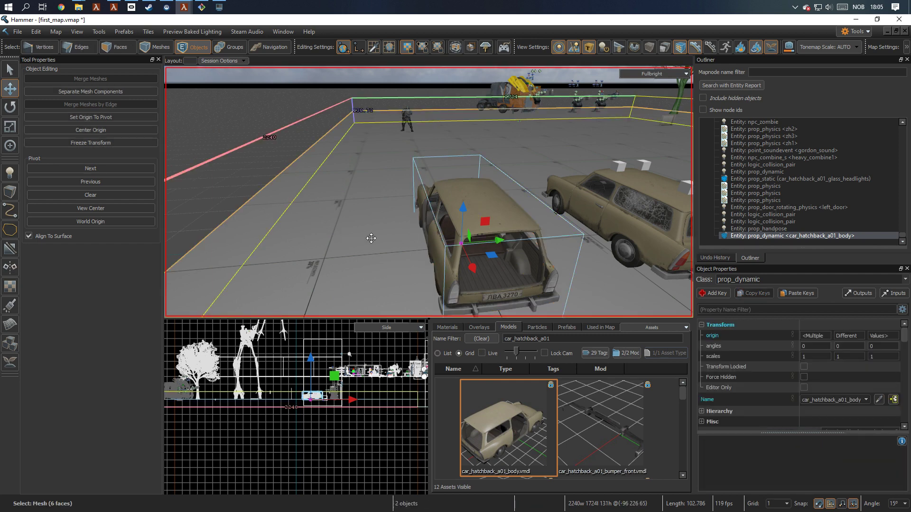
pyautogui.hotkey('shift', 'h')
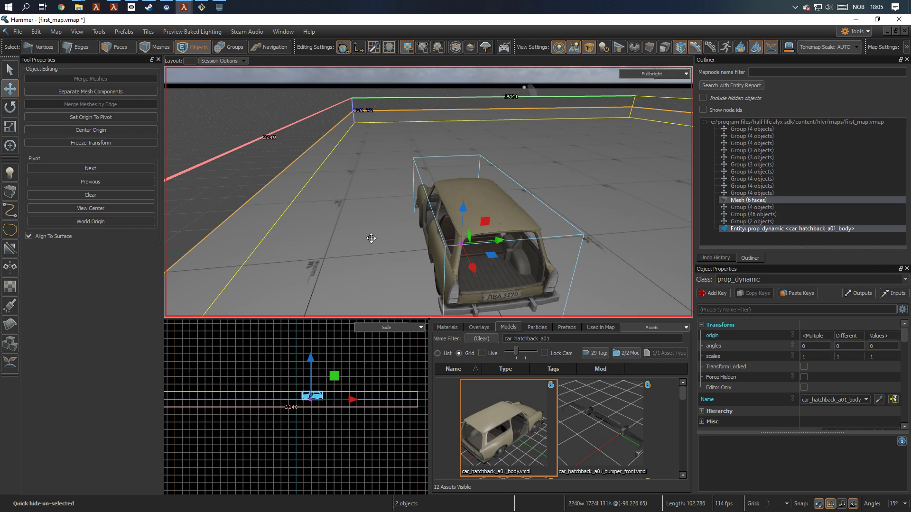
pyautogui.click(218, 122)
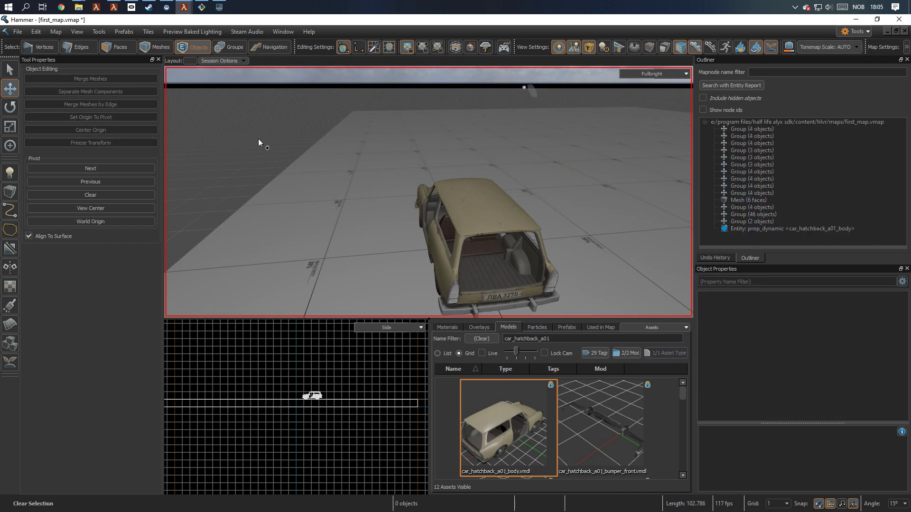
# - Place the car_hatchback_a01_l_door_interactive model on the ground beside the car body's left door opening
pyautogui.press('a')
pyautogui.moveTo(258, 138); pyautogui.dragTo(279, 162, button='right')
pyautogui.press('w')
pyautogui.scroll(-5, 503, 417)
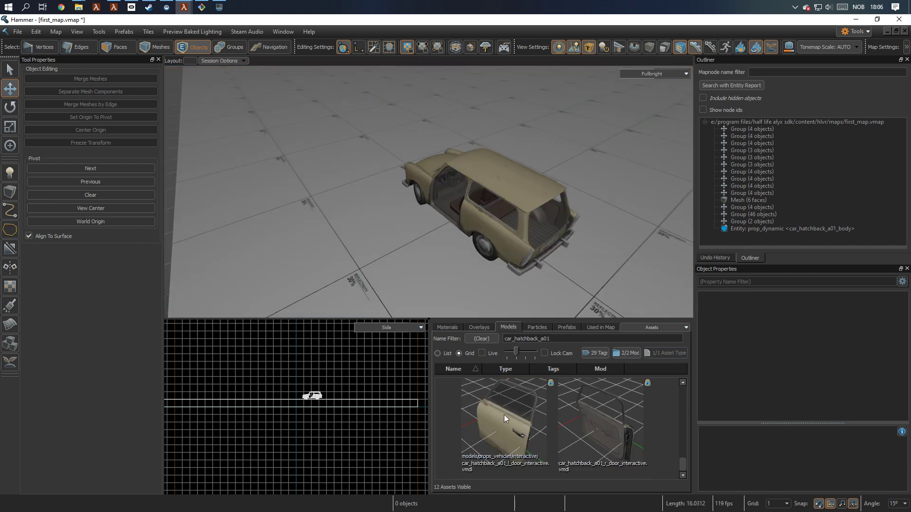
pyautogui.moveTo(514, 425); pyautogui.dragTo(387, 227)
pyautogui.press('w')
pyautogui.moveTo(525, 166); pyautogui.dragTo(525, 179, button='right')
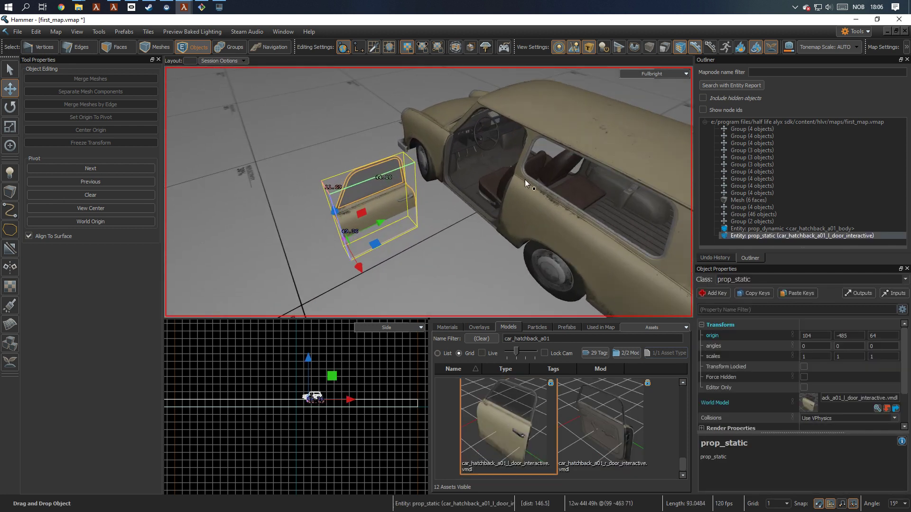
# - Change the left door's entity class to prop_door_rotating_physics
pyautogui.click(543, 204)
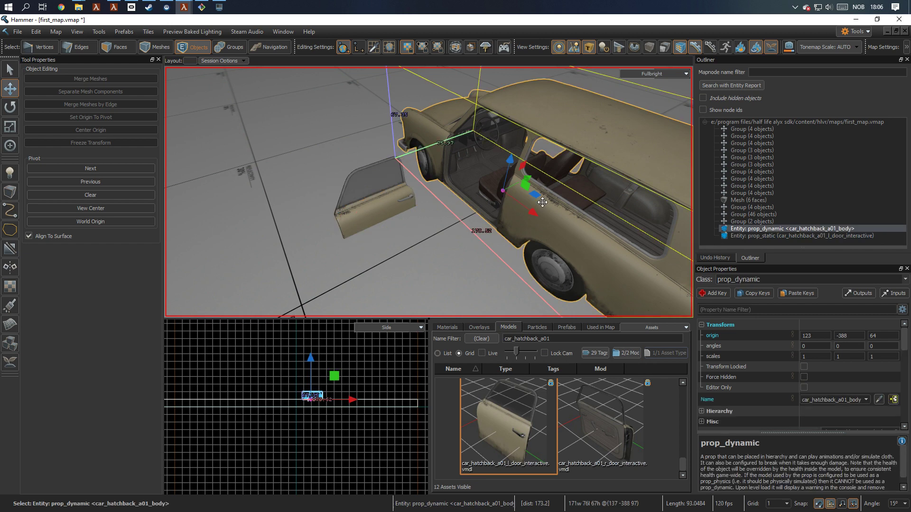
pyautogui.click(378, 206)
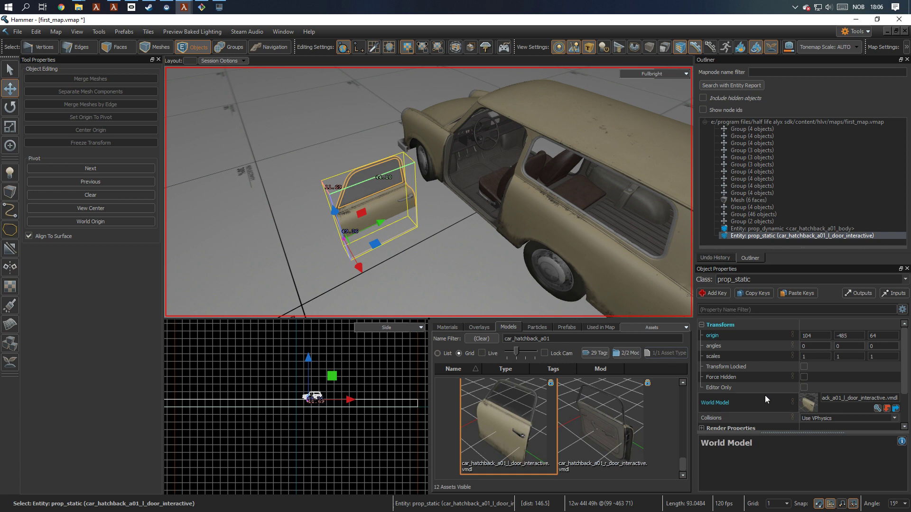
pyautogui.scroll(-2, 758, 394)
pyautogui.scroll(3, 752, 394)
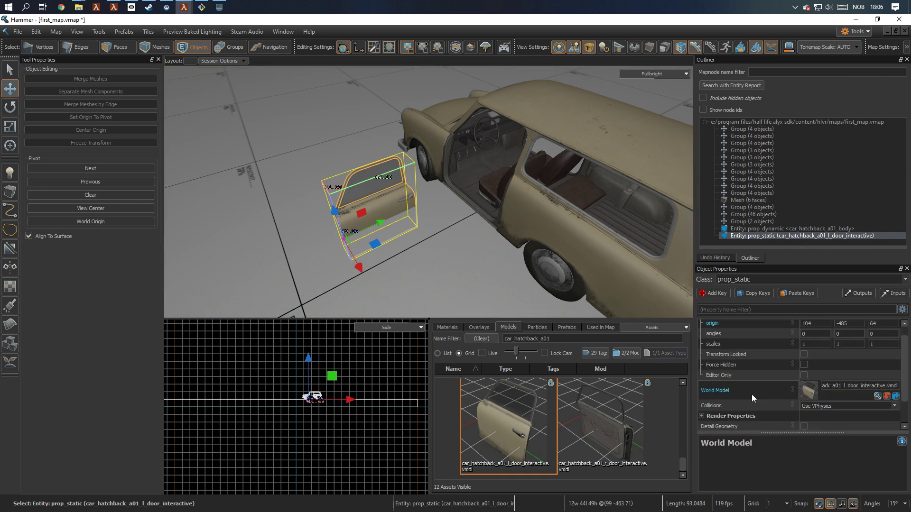
pyautogui.doubleClick(734, 279)
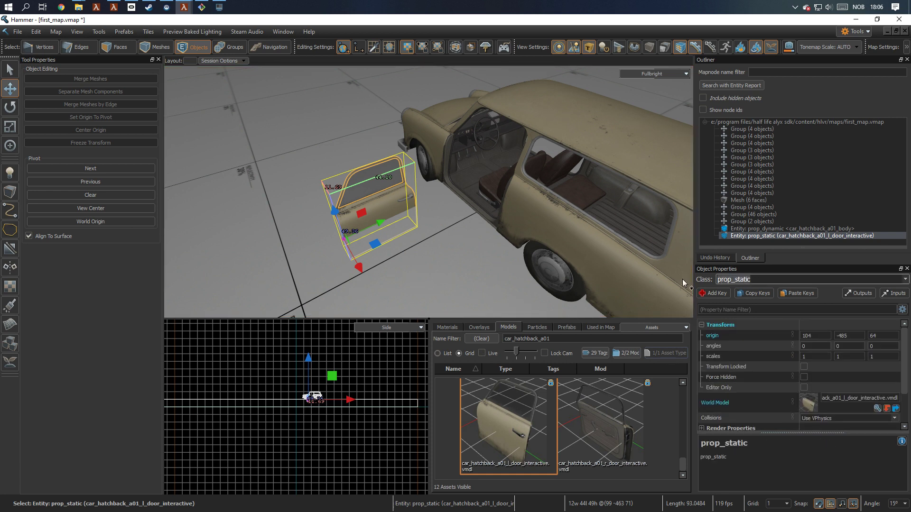
pyautogui.write('door_ro')
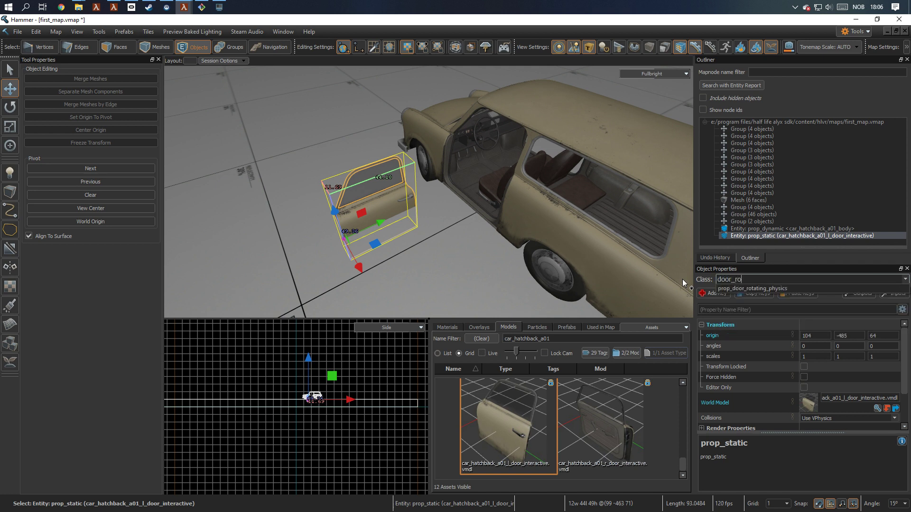
pyautogui.press('Down')
pyautogui.press('Return')
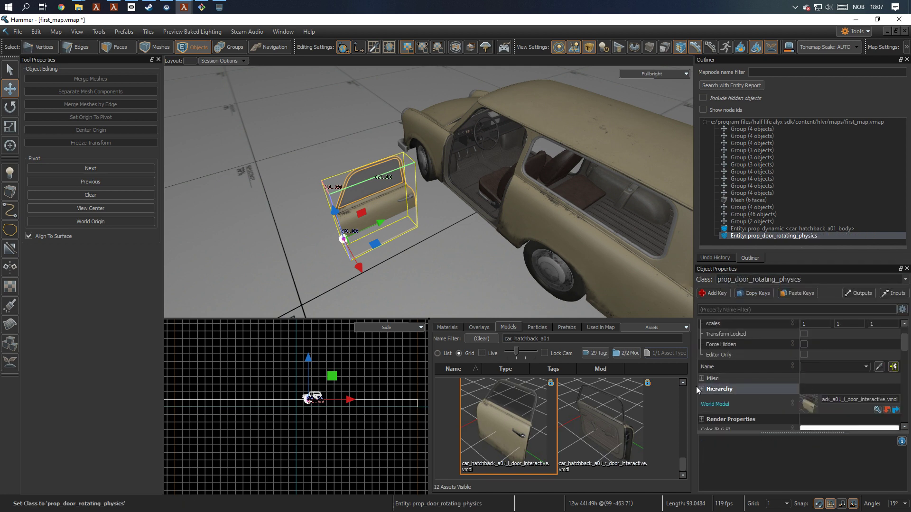
# - Parent the left door to car_hatchback_a01_body with left_door_attach as the attachment name
pyautogui.click(701, 389)
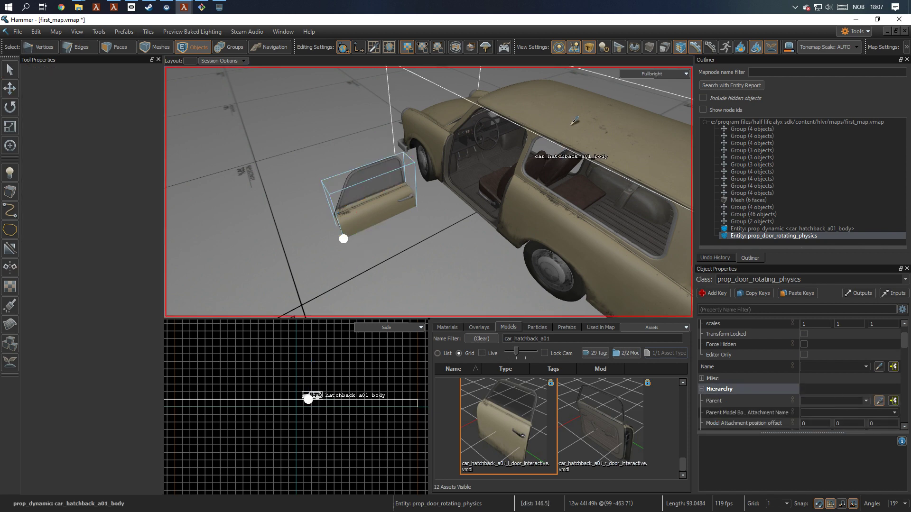
pyautogui.click(895, 413)
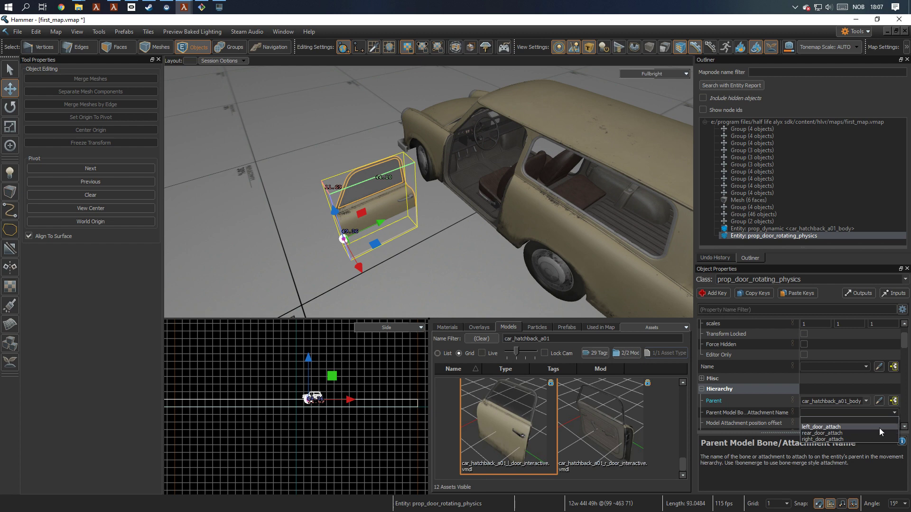
pyautogui.click(878, 428)
pyautogui.scroll(-1, 775, 403)
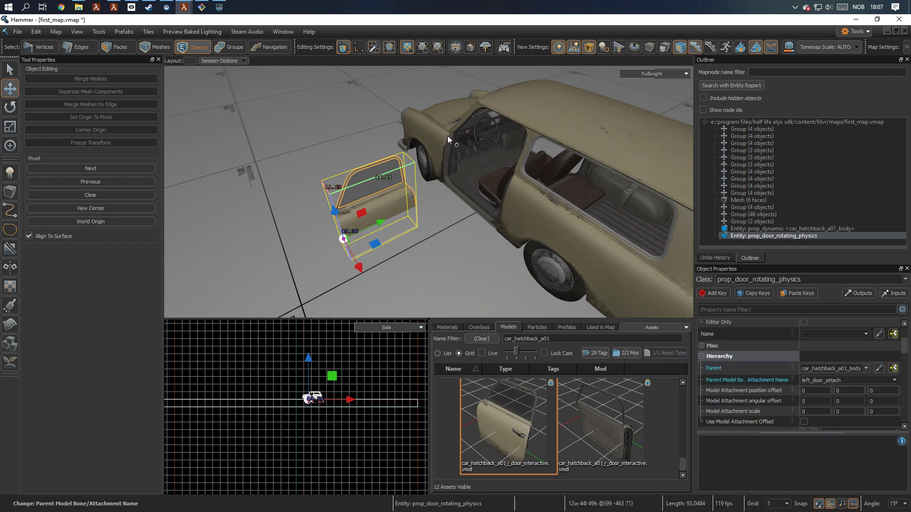
# - Reposition the left door to match its hierarchy offset
pyautogui.rightClick(383, 202)
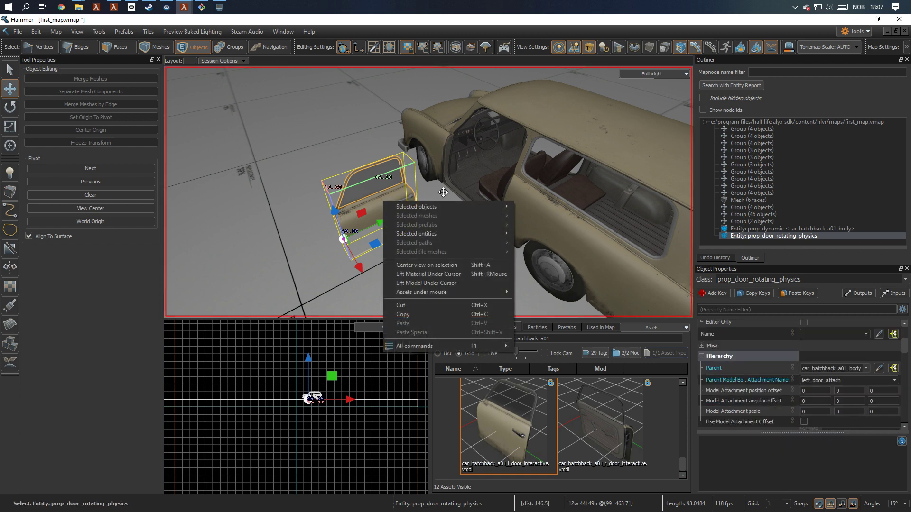
pyautogui.moveTo(432, 236)
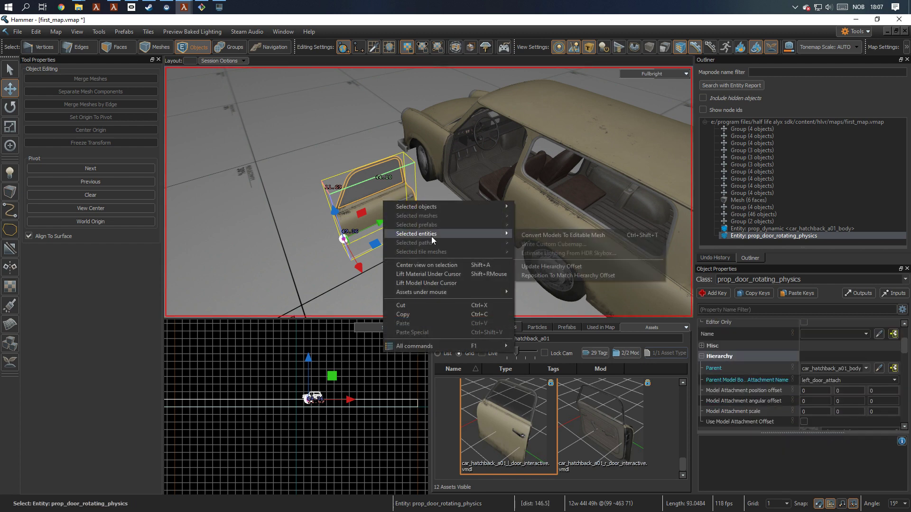
pyautogui.click(564, 276)
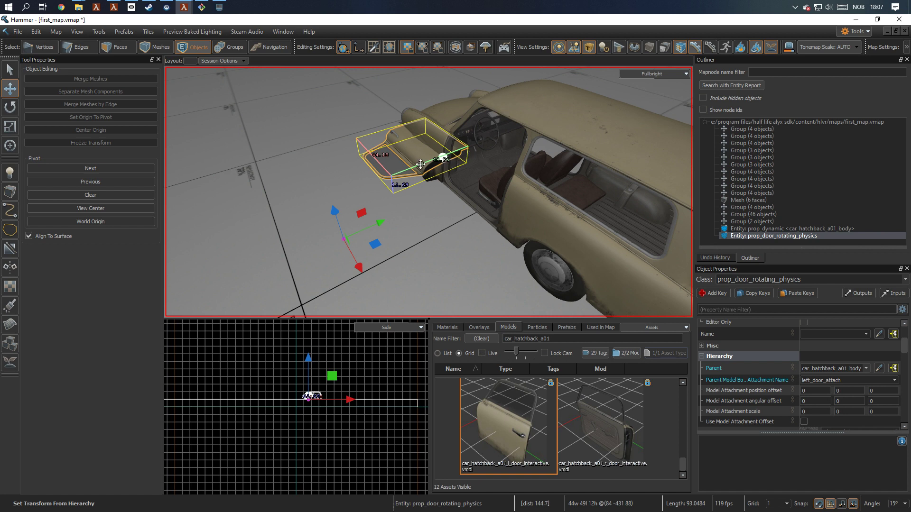
# - Clear the left door's pivot and rotate the door in 90° turns until it sits closed in the body's opening
pyautogui.press('e')
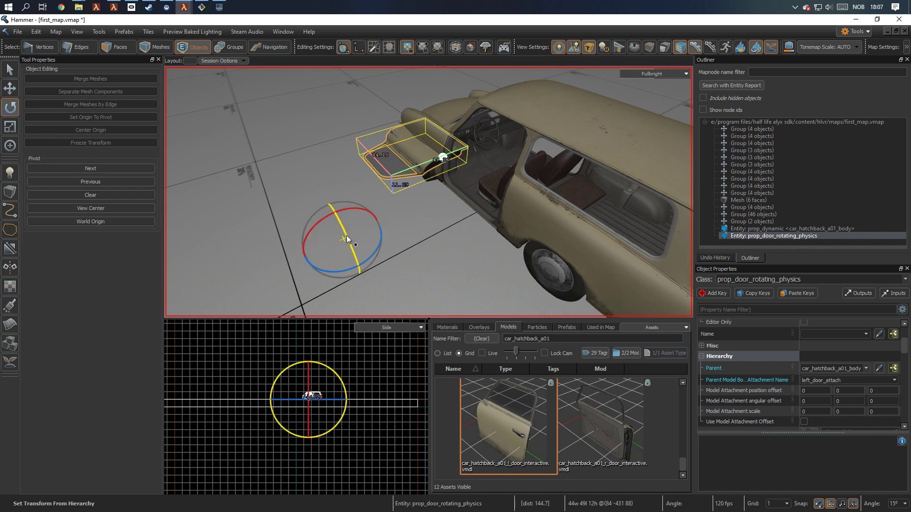
pyautogui.click(105, 195)
pyautogui.moveTo(442, 157); pyautogui.dragTo(461, 164)
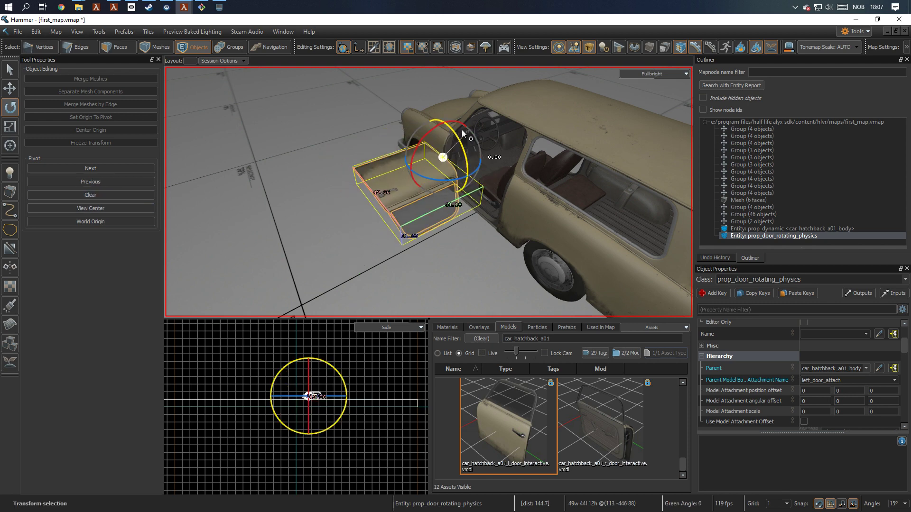
pyautogui.moveTo(462, 130); pyautogui.dragTo(395, 79)
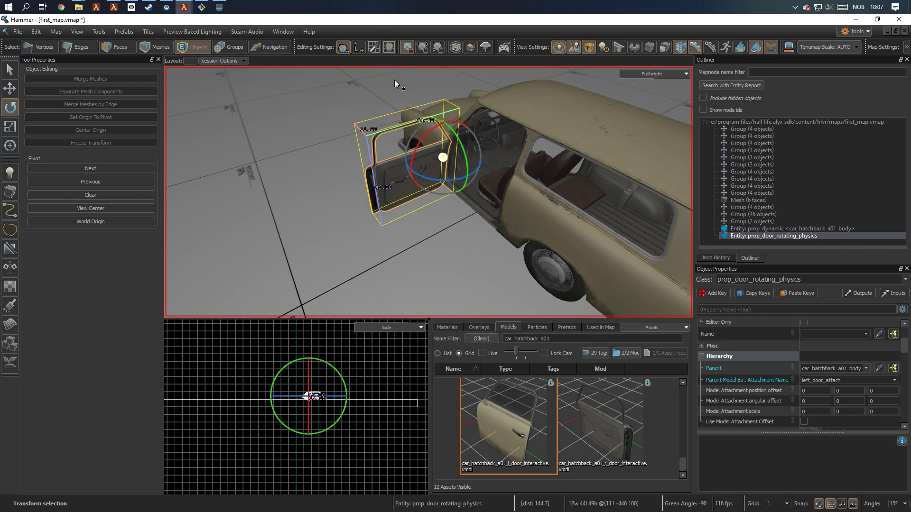
pyautogui.moveTo(435, 180); pyautogui.dragTo(563, 166)
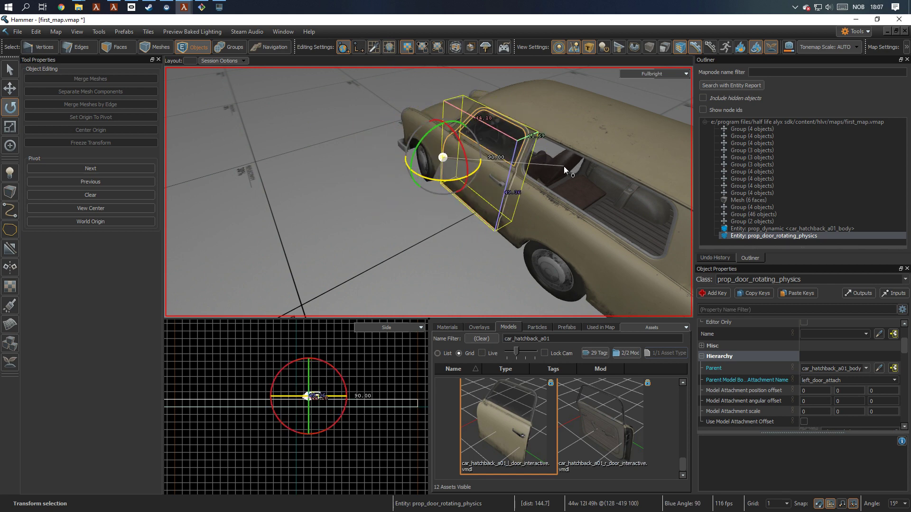
pyautogui.click(370, 101)
# - Place the car_hatchback_a01_r_door_interactive model on the ground beside the car body's right door opening
pyautogui.press('z')
pyautogui.moveTo(428, 192)
pyautogui.mouseDown(button='right')
pyautogui.moveTo(413, 148)
pyautogui.moveTo(428, 191)
pyautogui.mouseUp(button='right')
pyautogui.press('d')
pyautogui.press('w')
pyautogui.moveTo(616, 406); pyautogui.dragTo(514, 260)
pyautogui.press('s')
pyautogui.moveTo(514, 259); pyautogui.dragTo(428, 192, button='right')
# - Change the right door's entity class to prop_door_rotating_physics
pyautogui.scroll(-1, 742, 408)
pyautogui.click(759, 279)
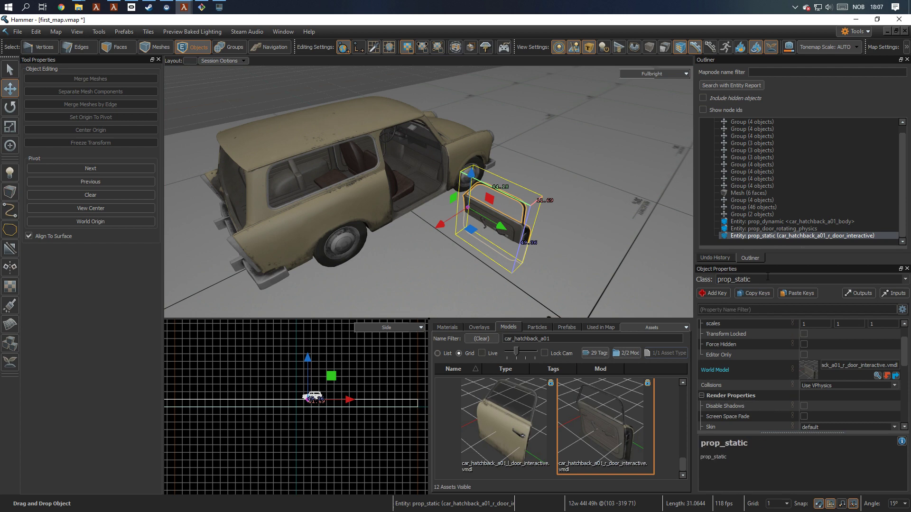
pyautogui.write('door')
pyautogui.press('Down')
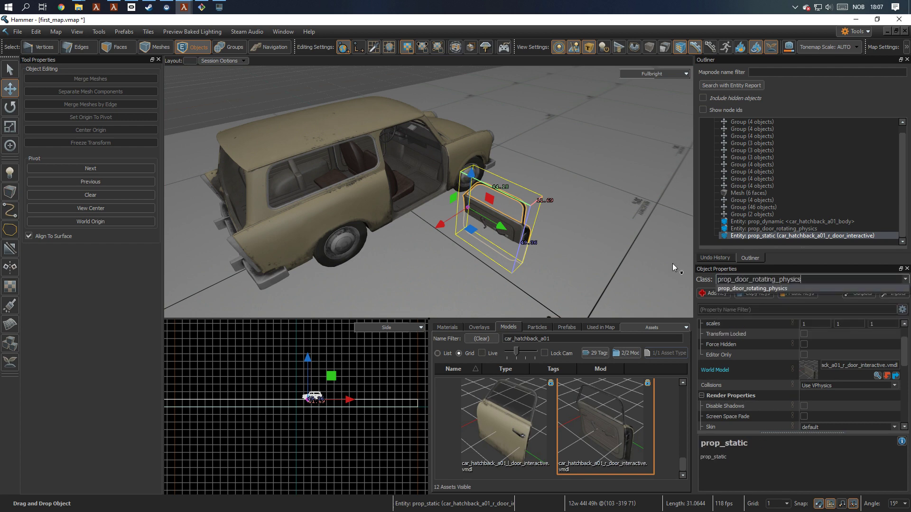
pyautogui.press('Return')
# - Parent the right door to car_hatchback_a01_body with right_door_attach as the attachment name
pyautogui.click(878, 401)
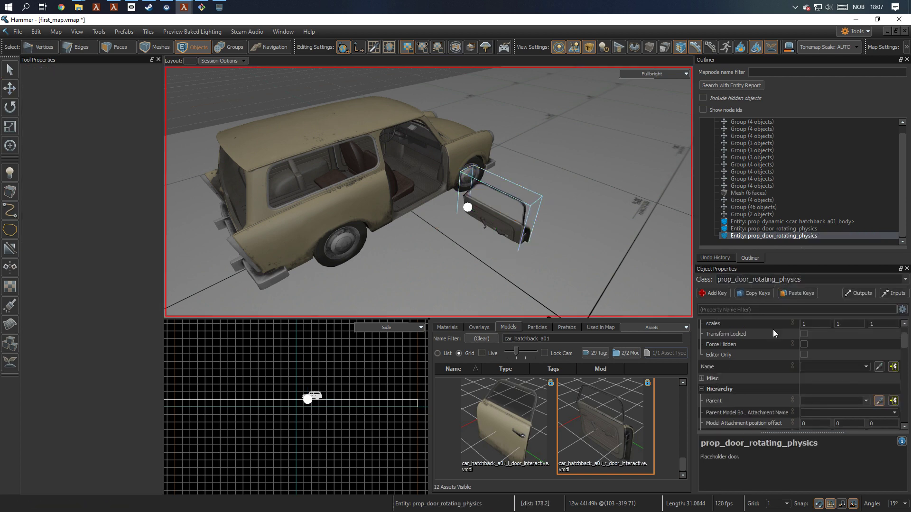
pyautogui.click(369, 128)
pyautogui.click(902, 414)
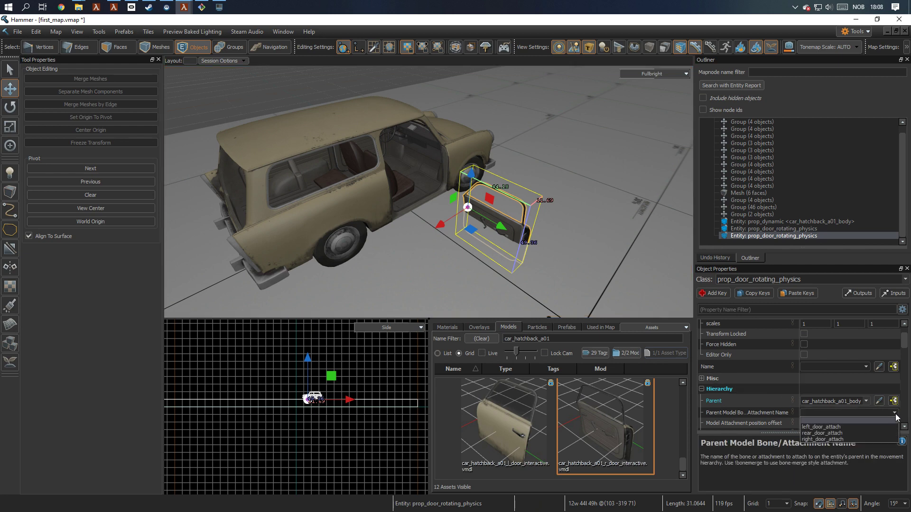
pyautogui.write('right_door_attach')
pyautogui.press('Return')
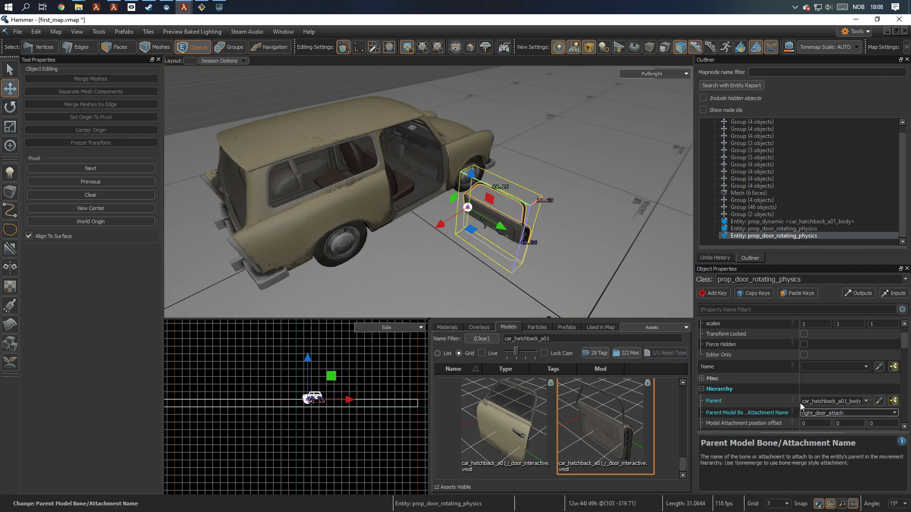
# - Reposition the right door to match its hierarchy offset on the car body
pyautogui.scroll(-1, 766, 390)
pyautogui.rightClick(502, 216)
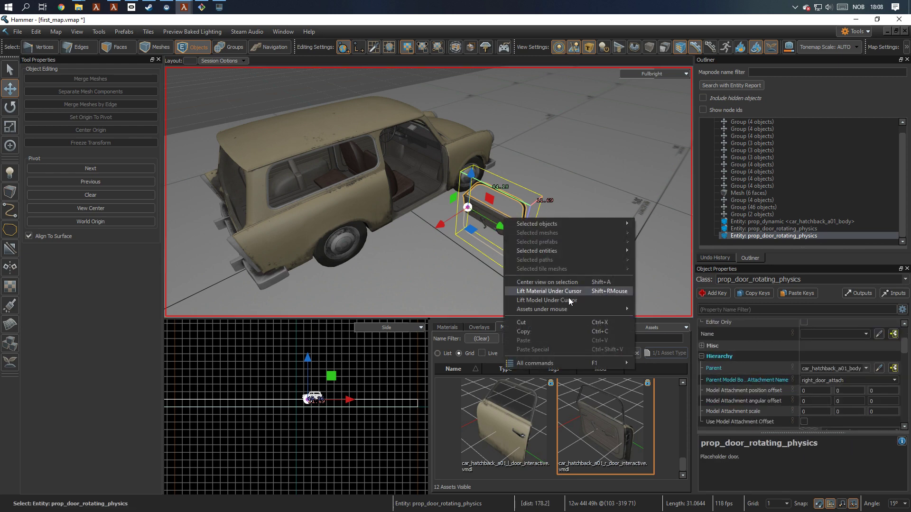
pyautogui.moveTo(588, 258)
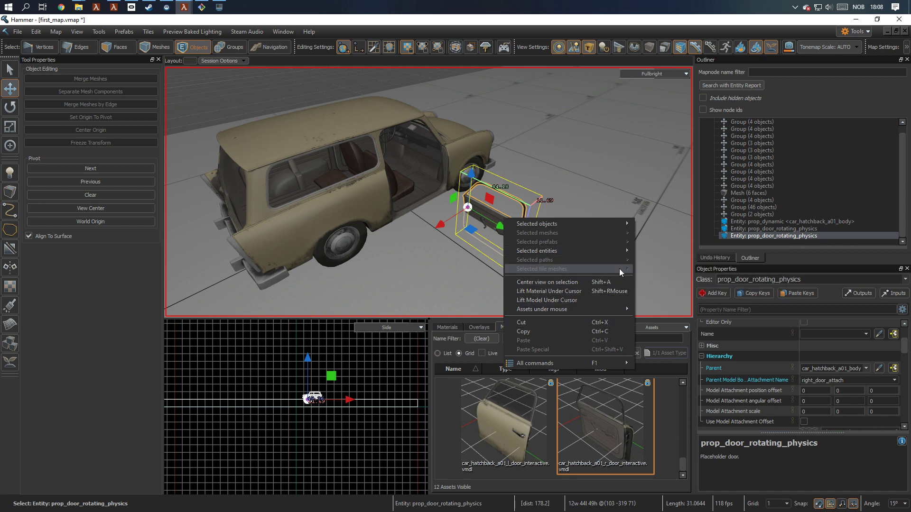
pyautogui.click(674, 292)
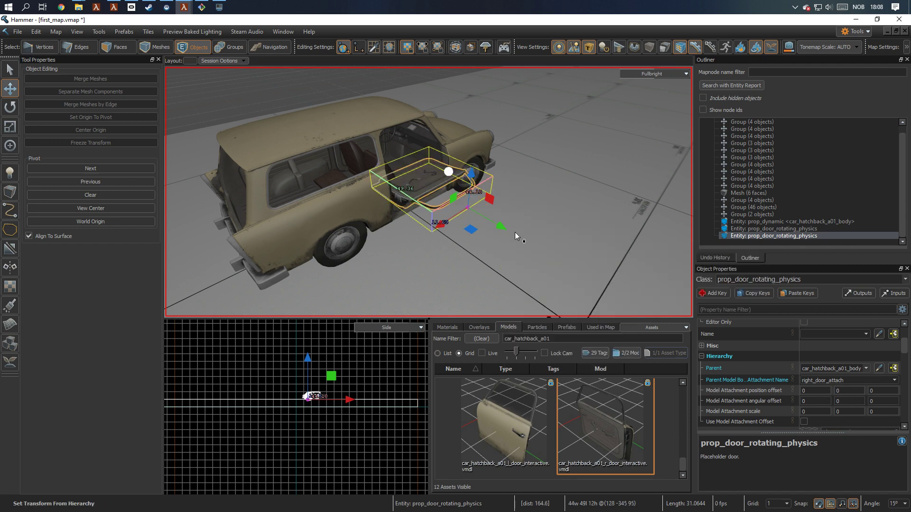
# - Clear the right door's pivot and rotate the door 90° about the red axis so it stands upright
pyautogui.press('e')
pyautogui.moveTo(491, 190); pyautogui.dragTo(491, 151)
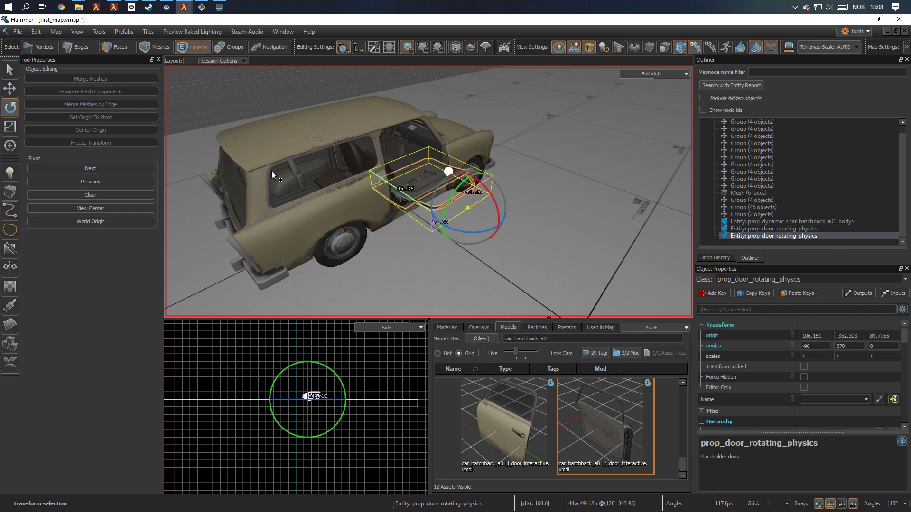
pyautogui.click(98, 196)
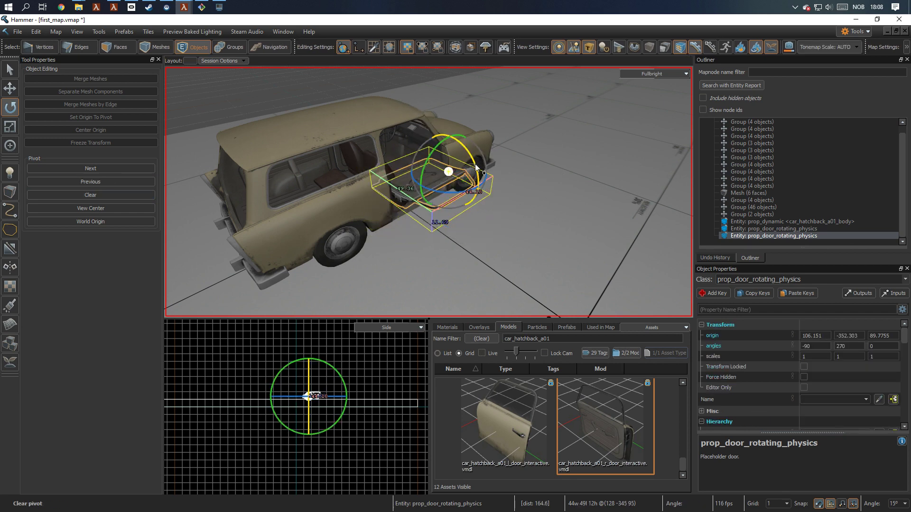
pyautogui.moveTo(477, 164); pyautogui.dragTo(415, 96)
pyautogui.press('z')
pyautogui.press('w')
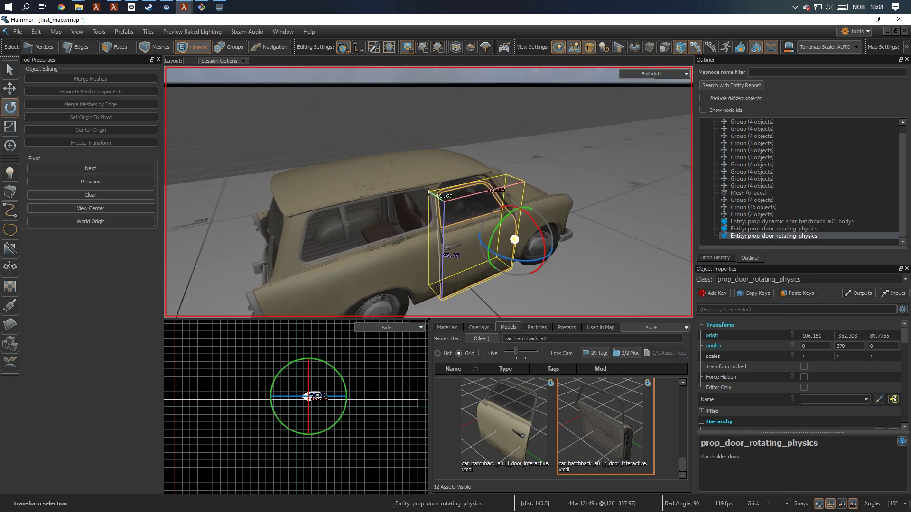
pyautogui.press('z')
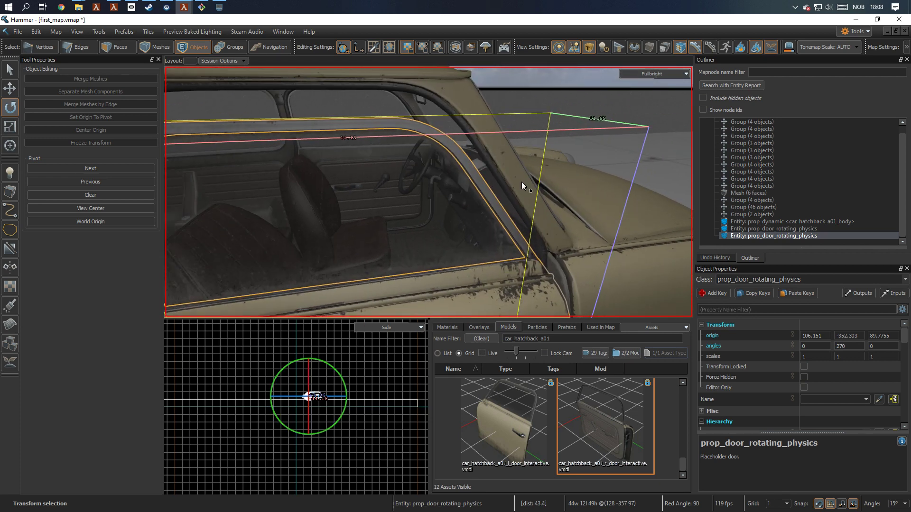
# - Raise the right door about 3.2 units so it fits the body's opening, and clear the selection
pyautogui.scroll(-4, 522, 181)
pyautogui.press('z')
pyautogui.press('a')
pyautogui.press('z')
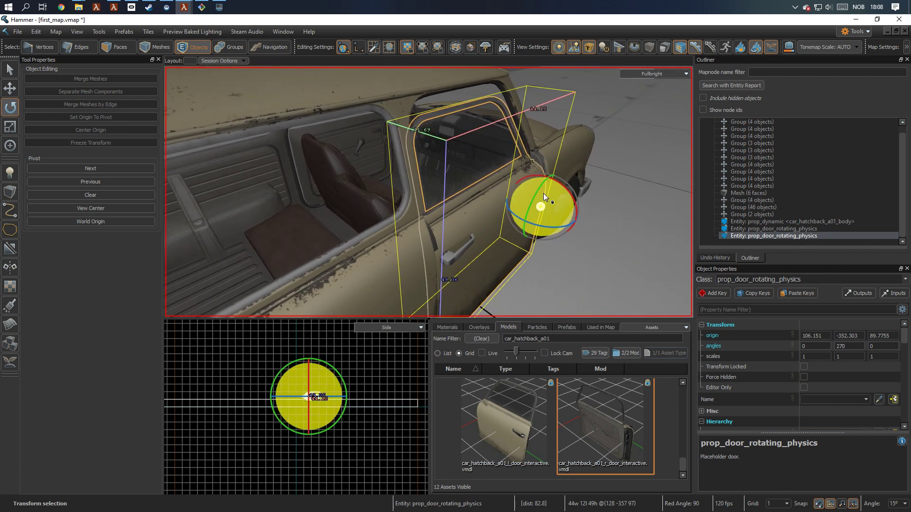
pyautogui.press('t')
pyautogui.moveTo(545, 177); pyautogui.dragTo(541, 198)
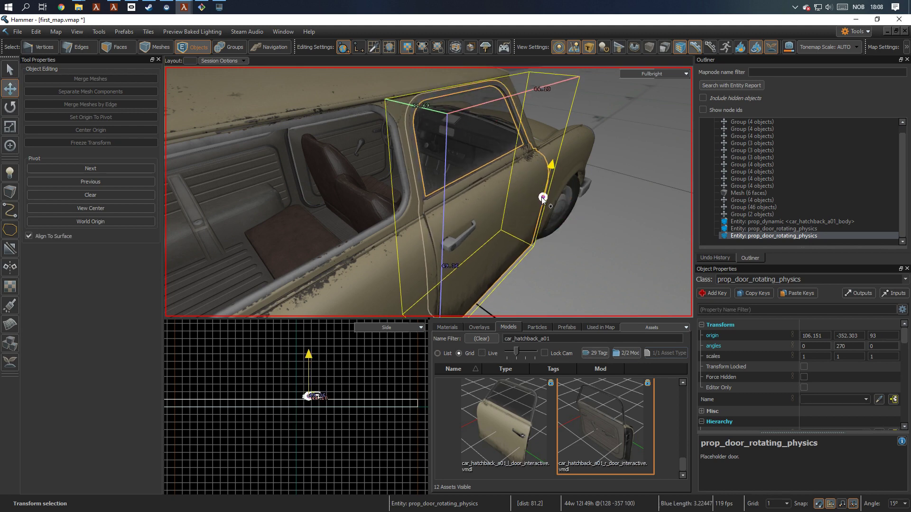
pyautogui.press('z')
pyautogui.press('w')
pyautogui.press('z')
pyautogui.press('Escape')
# - Place the car_hatchback_a01_rear_door model on the ground behind the car body
pyautogui.moveTo(477, 119); pyautogui.dragTo(519, 288, button='right')
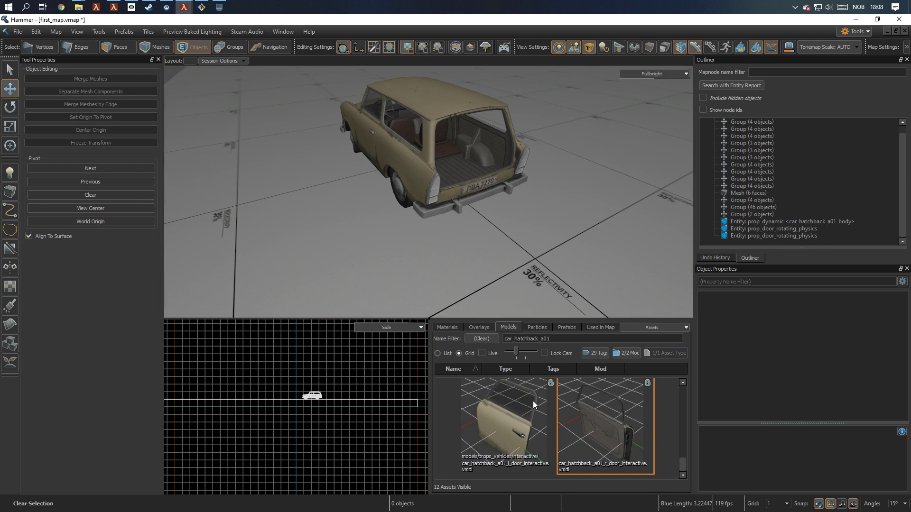
pyautogui.scroll(5, 533, 400)
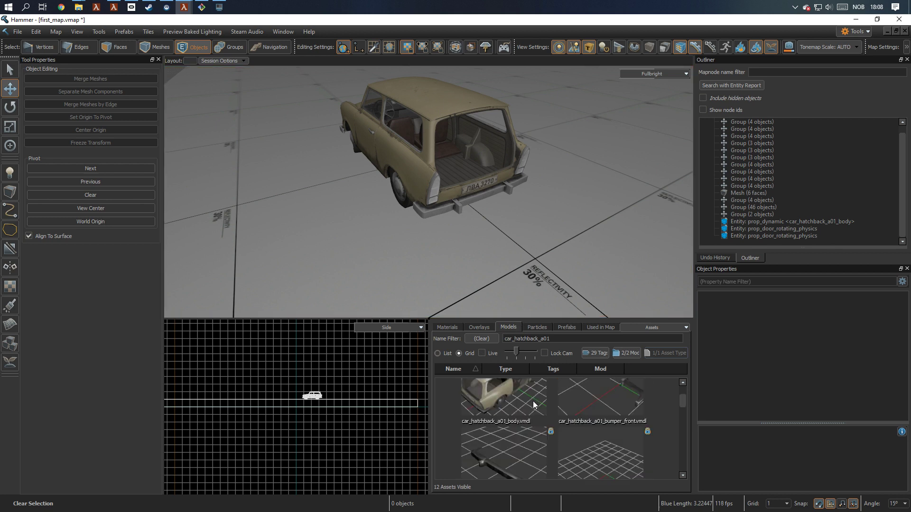
pyautogui.scroll(-3, 533, 400)
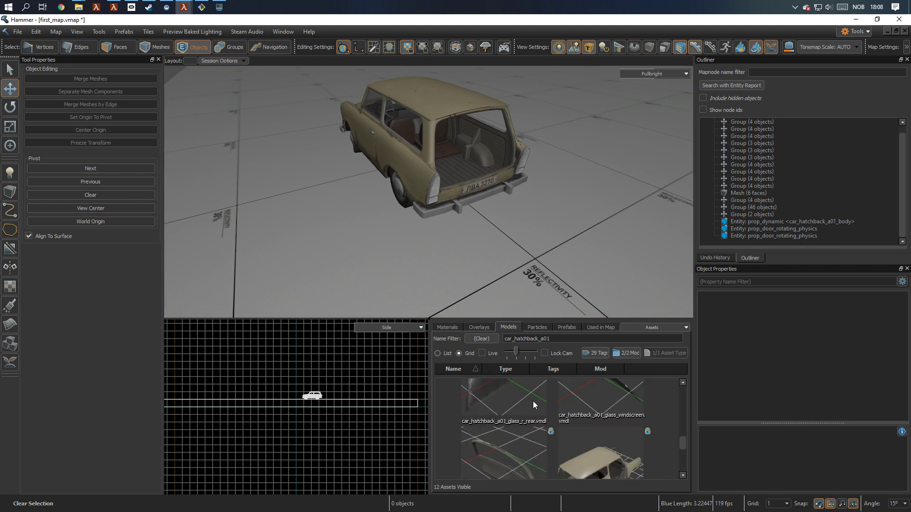
pyautogui.moveTo(527, 440); pyautogui.dragTo(538, 230)
pyautogui.moveTo(507, 286); pyautogui.dragTo(566, 317, button='right')
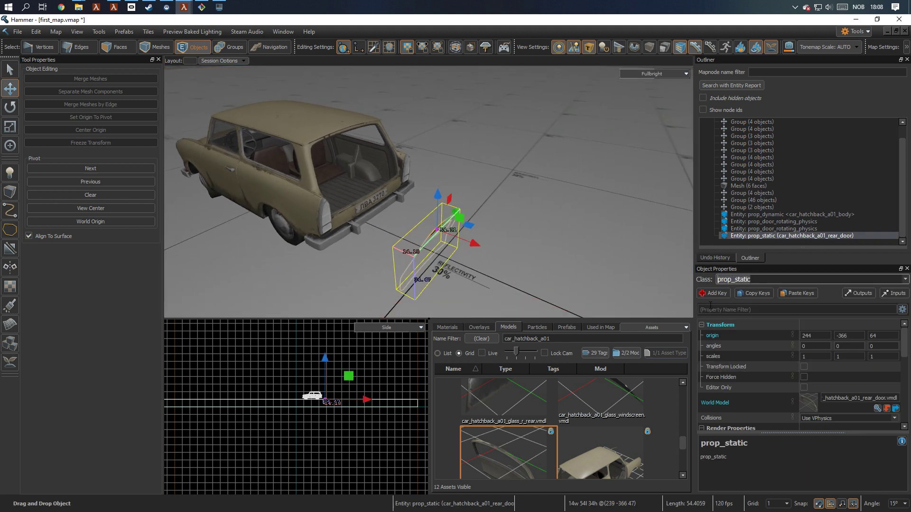
# - Change the rear door's entity class to prop_physics_override
pyautogui.write('prop')
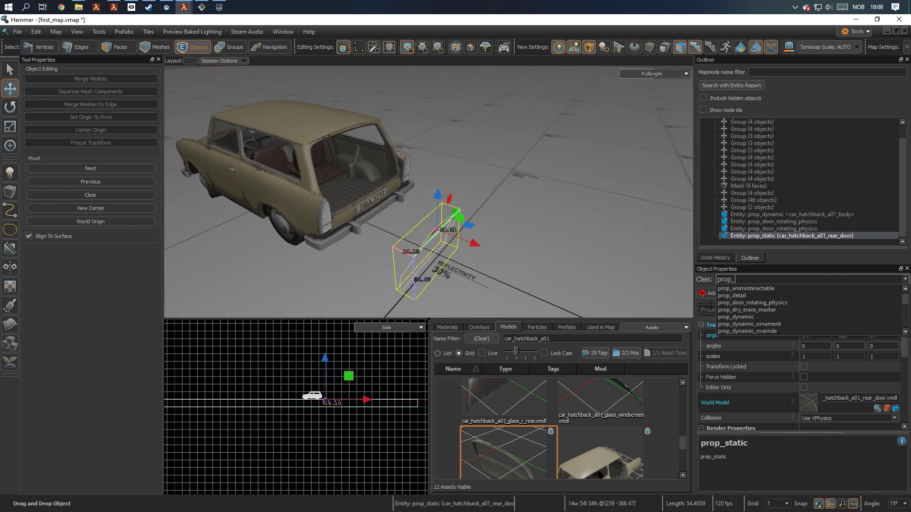
pyautogui.write('_phy')
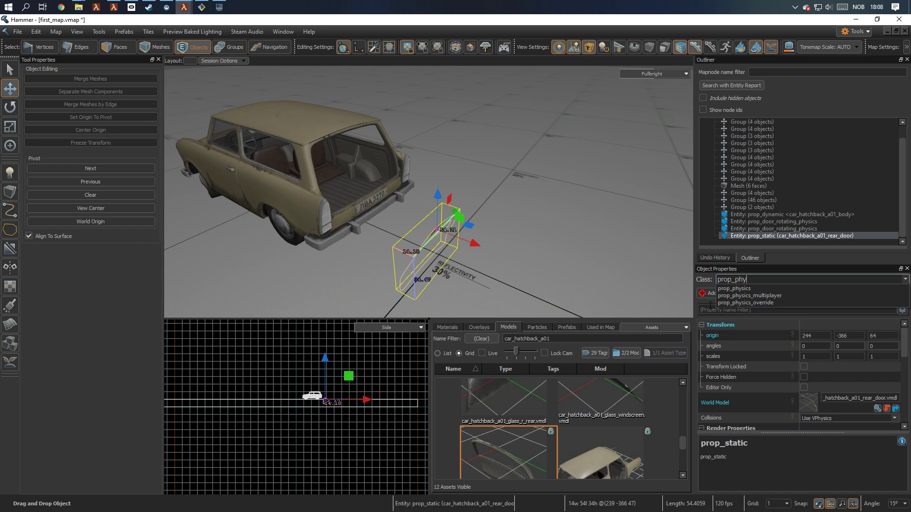
pyautogui.press('Down')
pyautogui.press('Down')
pyautogui.press('Down')
pyautogui.press('Return')
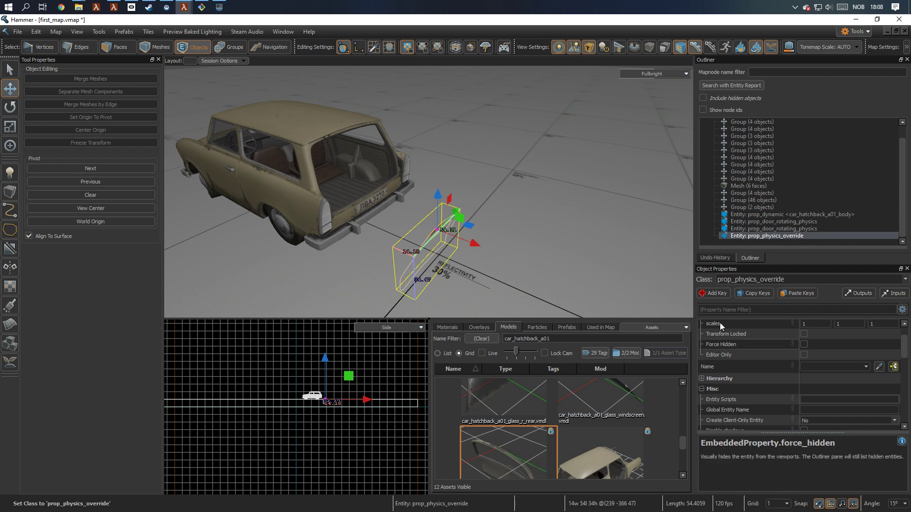
pyautogui.moveTo(786, 279); pyautogui.dragTo(713, 283)
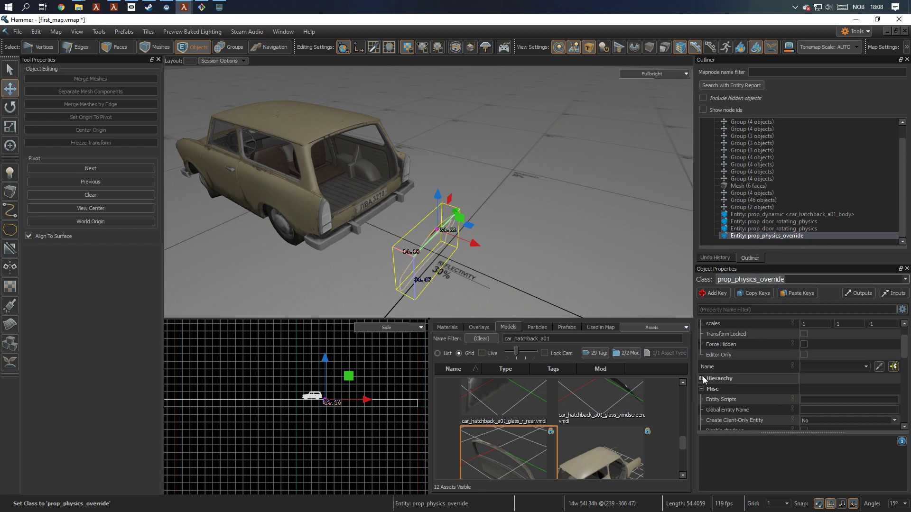
# - Parent the rear door to car_hatchback_a01_body with rear_door_attach as the attachment name
pyautogui.click(701, 379)
pyautogui.click(880, 394)
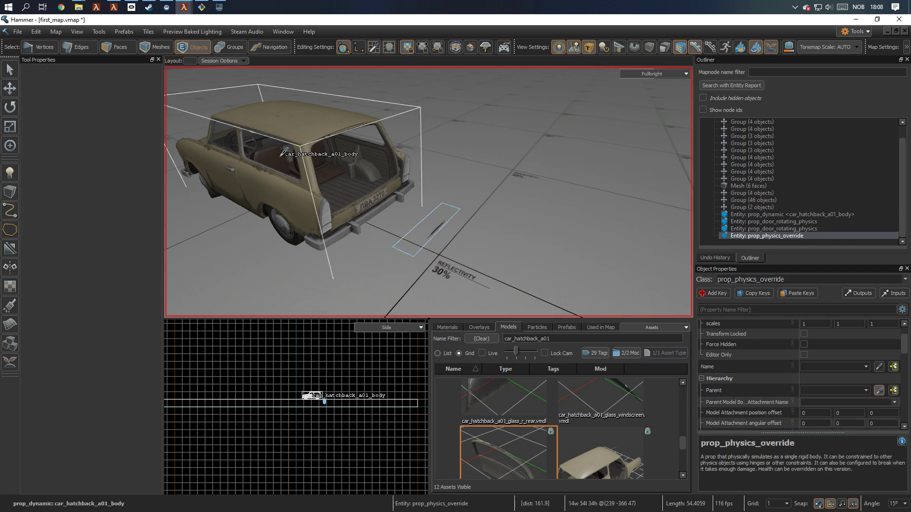
pyautogui.click(309, 122)
pyautogui.click(886, 403)
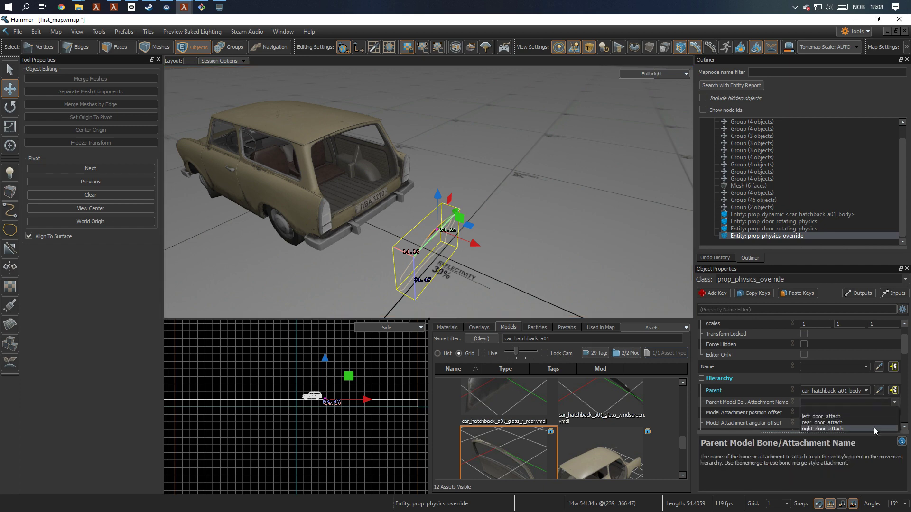
pyautogui.click(874, 422)
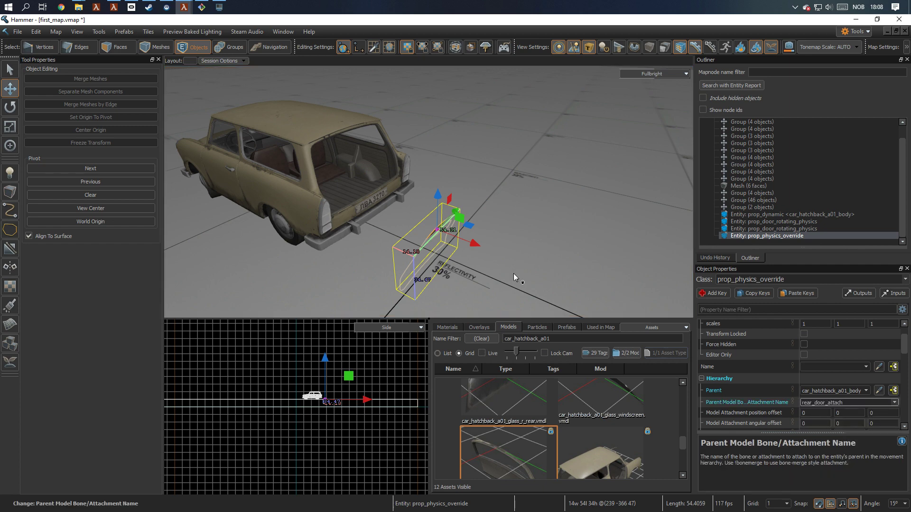
# - Reposition the rear door to match its hierarchy offset on the car body and deselect it
pyautogui.rightClick(437, 229)
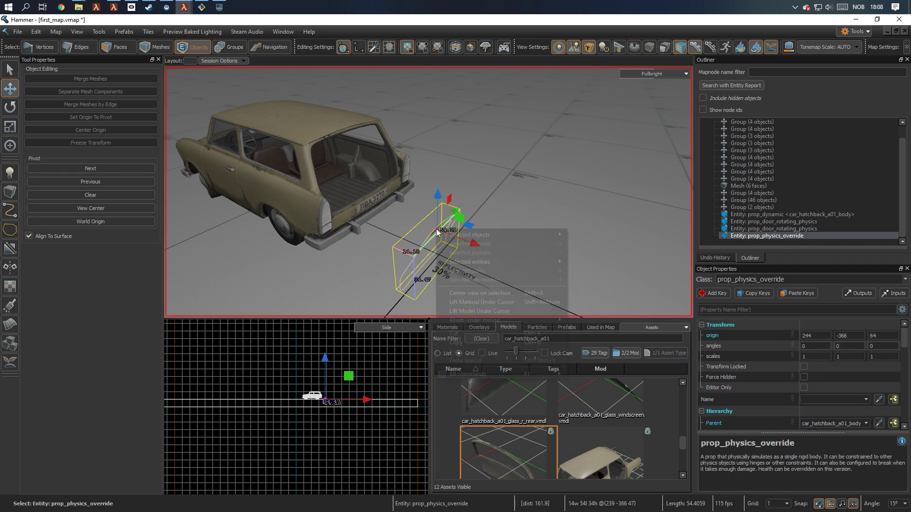
pyautogui.moveTo(491, 263)
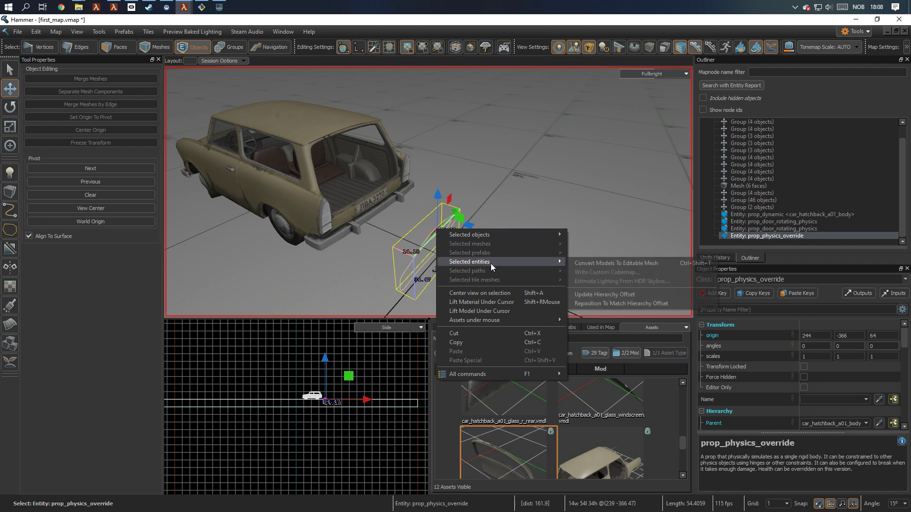
pyautogui.click(647, 304)
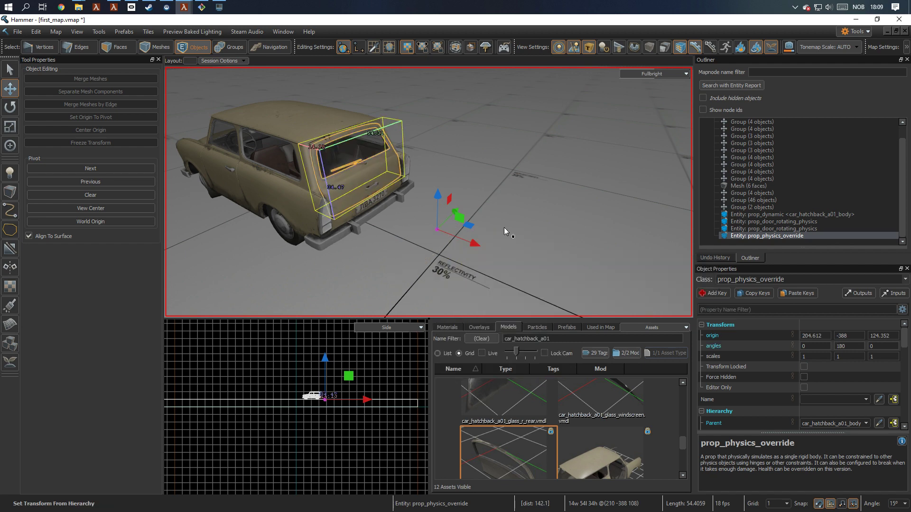
pyautogui.hotkey('shift', 'a')
pyautogui.click(402, 91)
# - Clear the parent attachment name and the parent of the rear door and both side doors together, and deselect them
pyautogui.moveTo(402, 90); pyautogui.dragTo(315, 191, button='right')
pyautogui.click(482, 180)
pyautogui.click(432, 183)
pyautogui.keyDown('ctrl'); pyautogui.click(350, 191); pyautogui.keyUp('ctrl')
pyautogui.keyDown('ctrl'); pyautogui.click(499, 170); pyautogui.keyUp('ctrl')
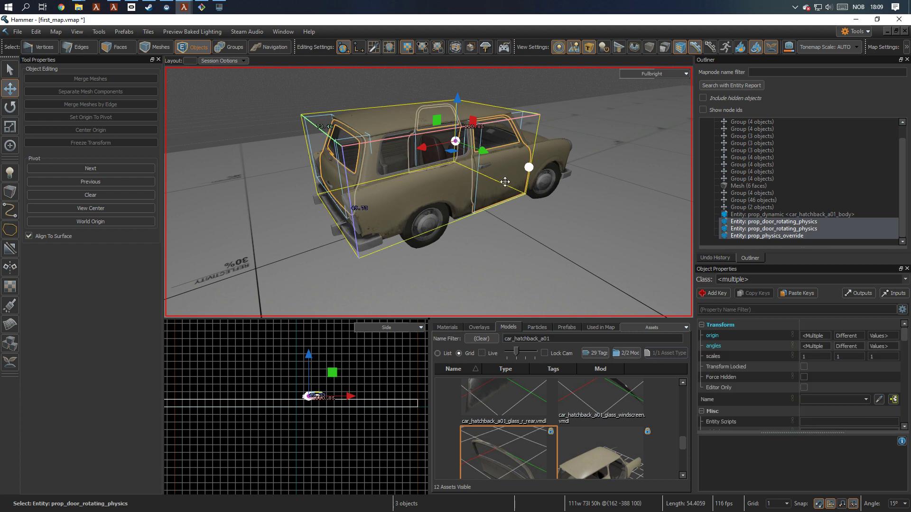
pyautogui.scroll(-5, 764, 365)
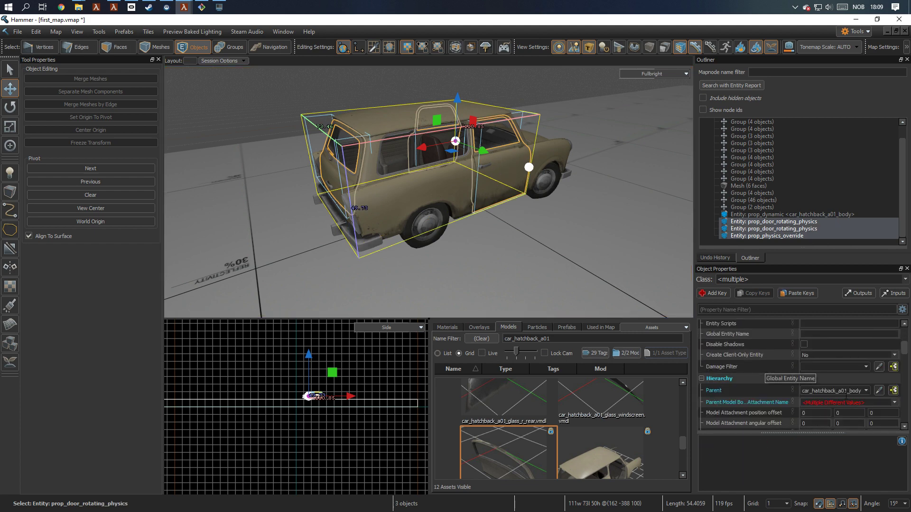
pyautogui.moveTo(872, 402); pyautogui.dragTo(756, 398)
pyautogui.press('BackSpace')
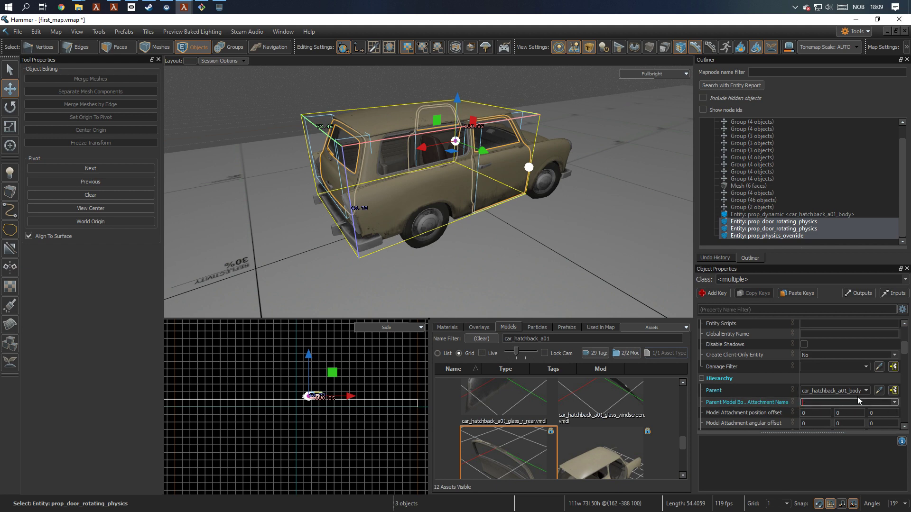
pyautogui.moveTo(863, 391); pyautogui.dragTo(739, 391)
pyautogui.press('BackSpace')
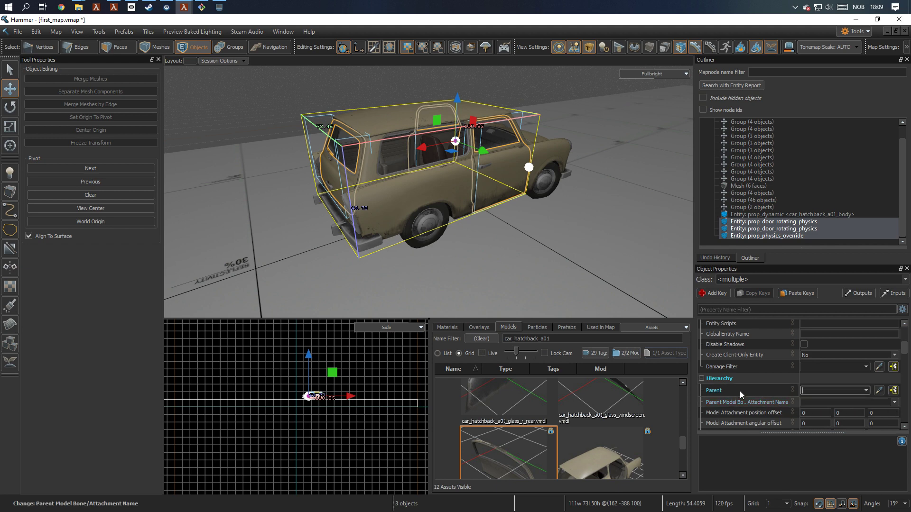
pyautogui.click(813, 379)
pyautogui.press('a')
pyautogui.moveTo(490, 201); pyautogui.dragTo(429, 191, button='right')
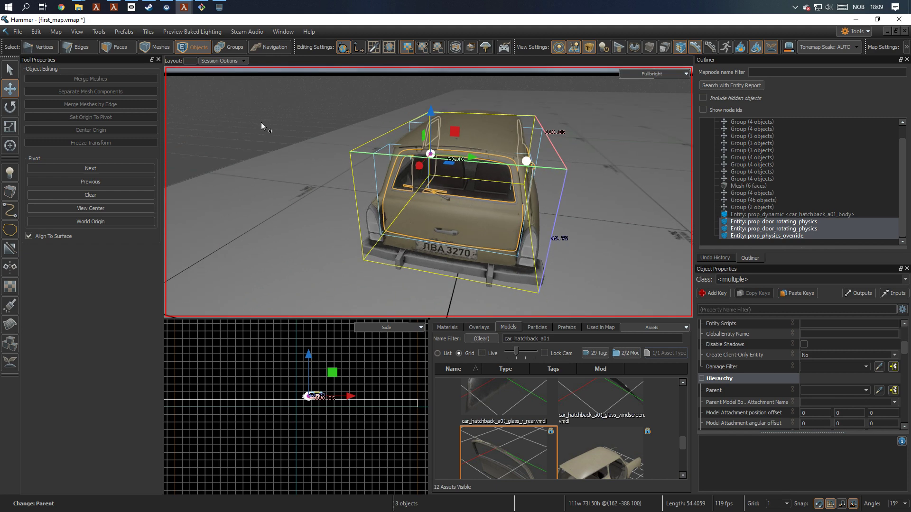
pyautogui.click(261, 122)
# - Set the Fully Open Sound of the left and right side doors together to Door_Car.Fully_Opened
pyautogui.moveTo(261, 122); pyautogui.dragTo(429, 191, button='right')
pyautogui.press('s')
pyautogui.press('w')
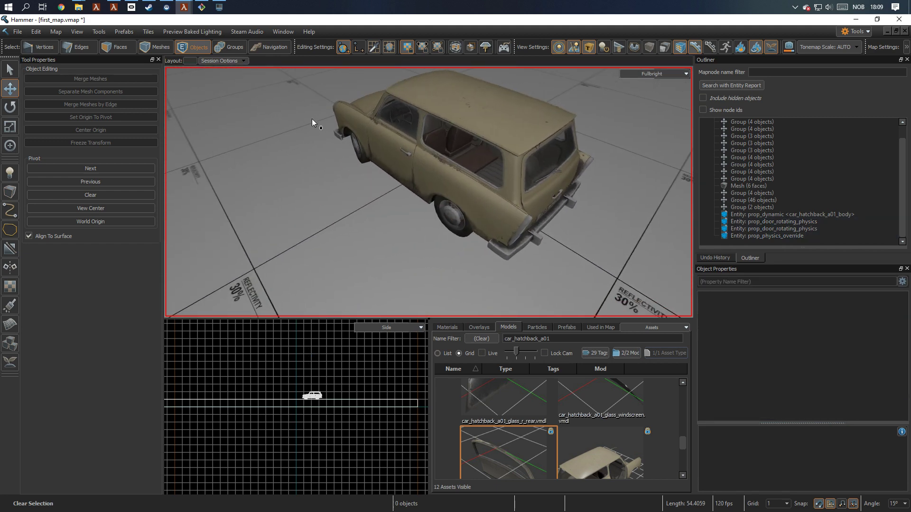
pyautogui.click(382, 144)
pyautogui.press('d')
pyautogui.moveTo(382, 144); pyautogui.dragTo(428, 192, button='right')
pyautogui.keyDown('ctrl'); pyautogui.click(352, 163); pyautogui.keyUp('ctrl')
pyautogui.press('w')
pyautogui.moveTo(352, 163); pyautogui.dragTo(428, 191, button='right')
pyautogui.press('w')
pyautogui.scroll(-2, 756, 369)
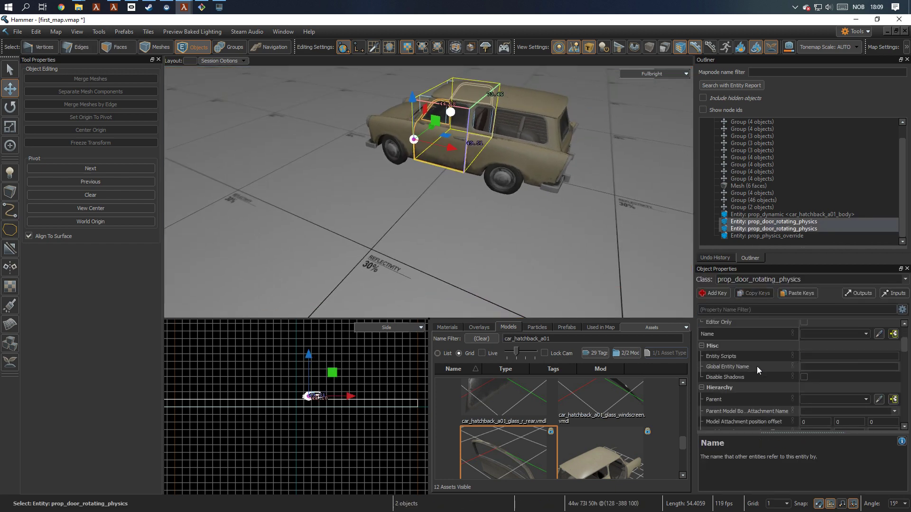
pyautogui.click(702, 346)
pyautogui.click(702, 356)
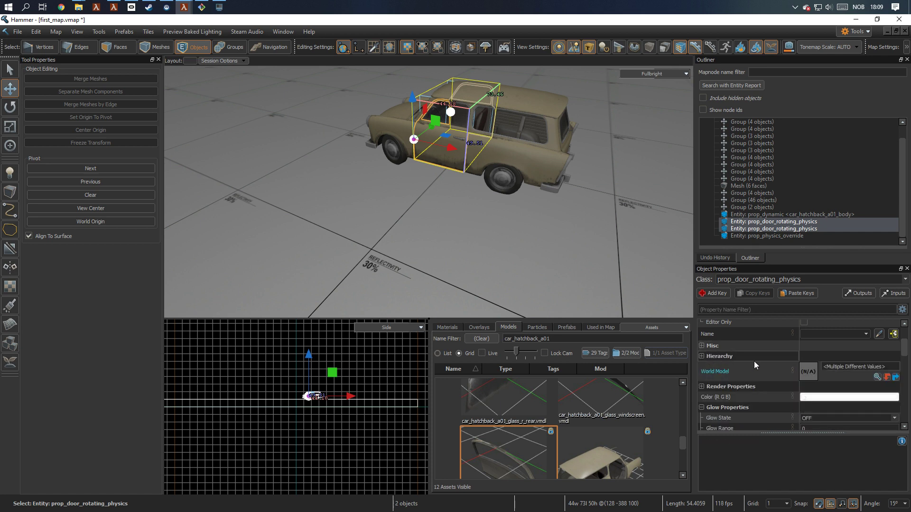
pyautogui.scroll(-3, 753, 360)
pyautogui.click(701, 342)
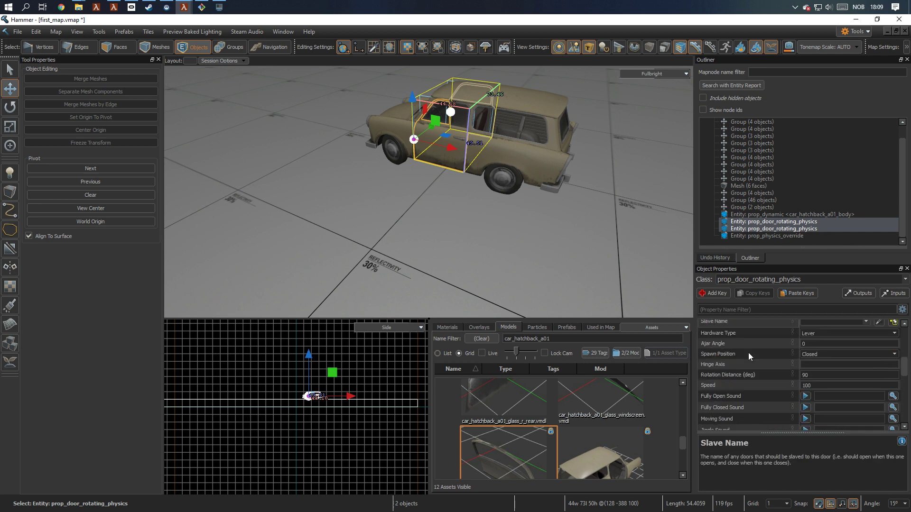
pyautogui.scroll(-2, 749, 353)
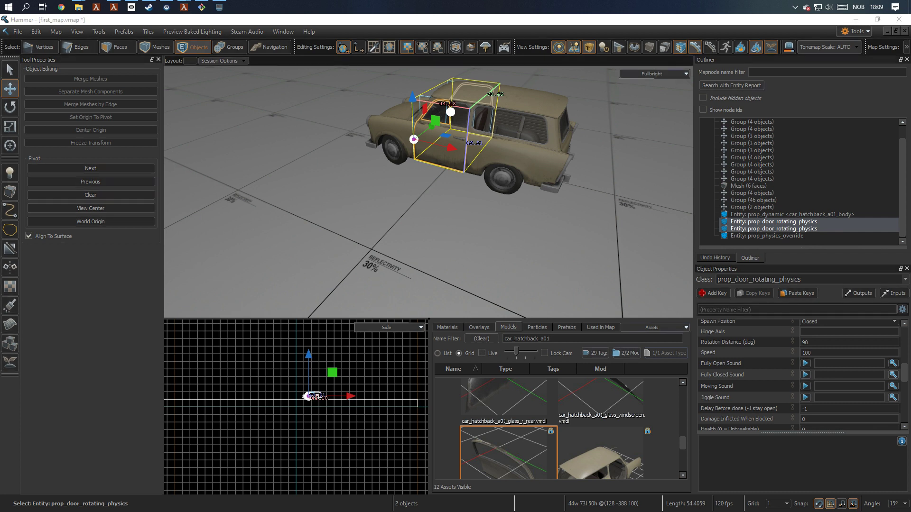
pyautogui.click(844, 363)
pyautogui.write('Door_Car.Fully_Opened')
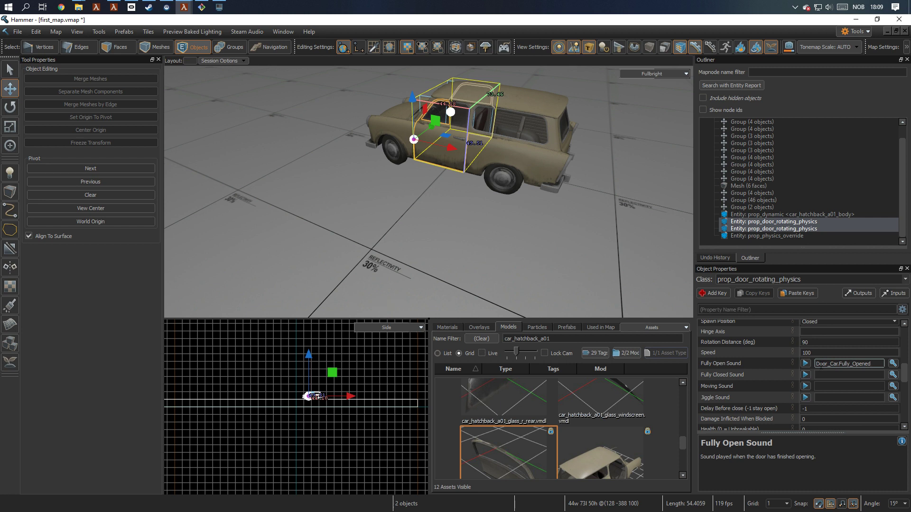
pyautogui.press('Return')
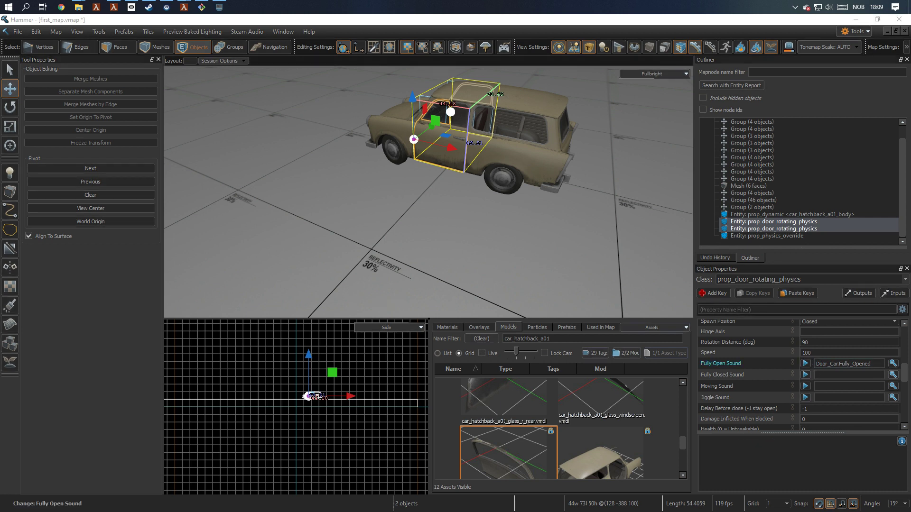
# - Set both side doors' Fully Closed Sound to Door_Car.Fully_Closed and their Moving Sound to Door_Car.Move
pyautogui.click(850, 376)
pyautogui.write('Door_Car.Fully_Closed')
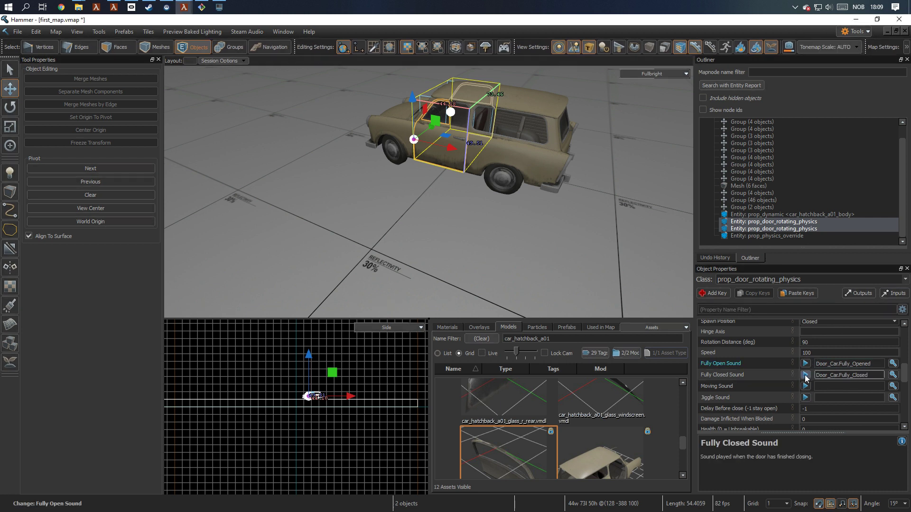
pyautogui.press('Return')
pyautogui.hotkey('alt', 'Tab')
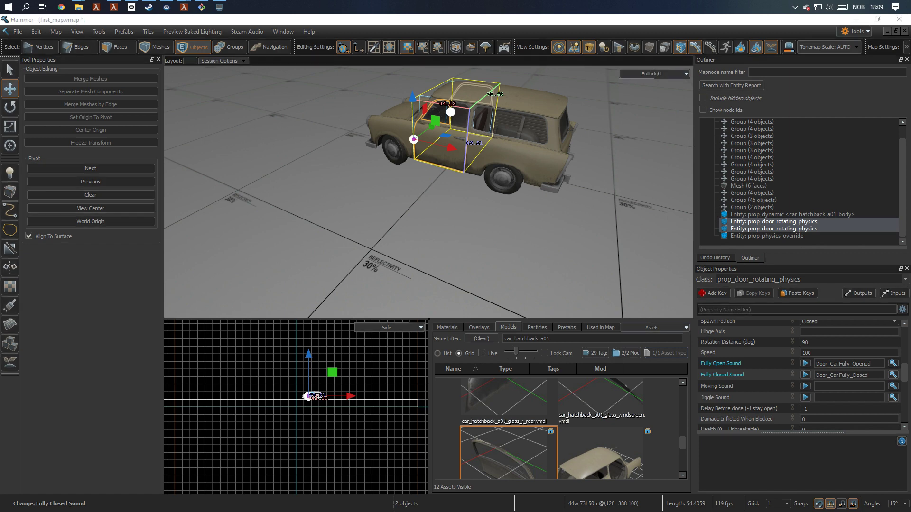
pyautogui.click(847, 386)
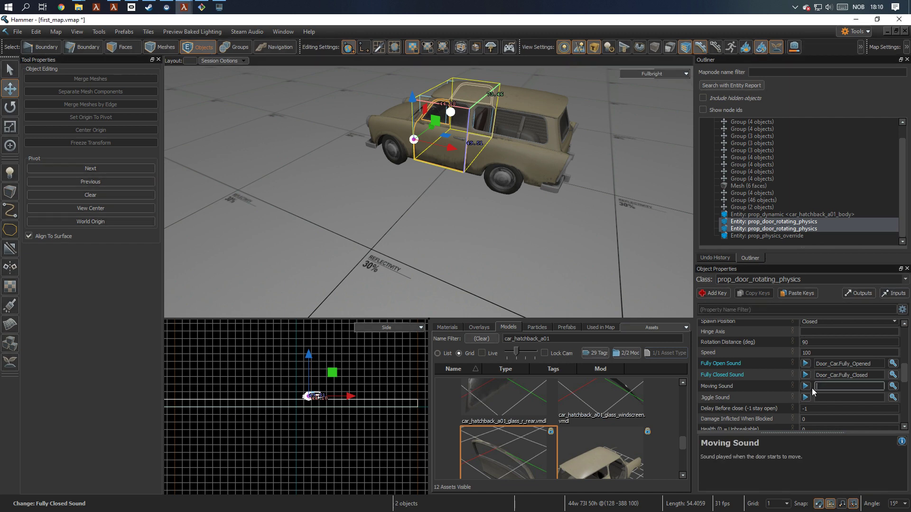
pyautogui.write('Door_Car.Move')
pyautogui.click(803, 387)
pyautogui.hotkey('alt', 'Tab')
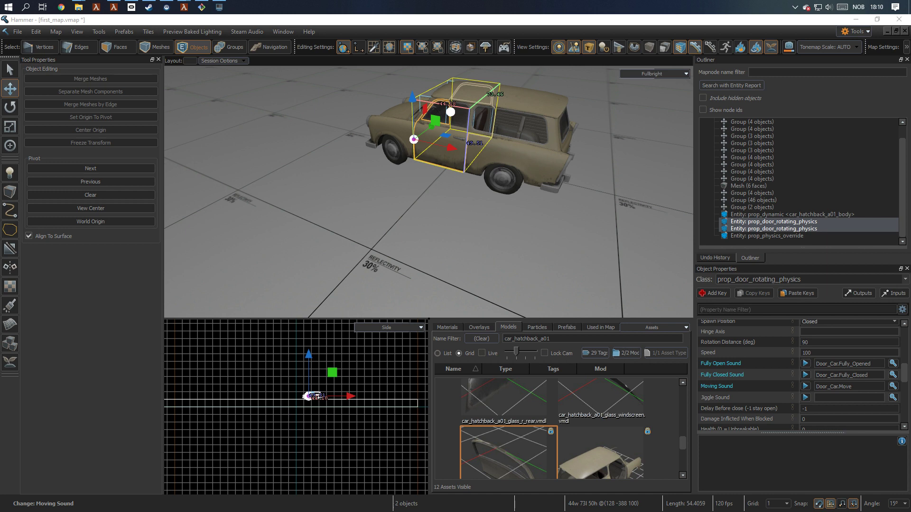
# - Set the Latch Sound of both side doors together to Door_Car.Latch
pyautogui.scroll(-2, 757, 357)
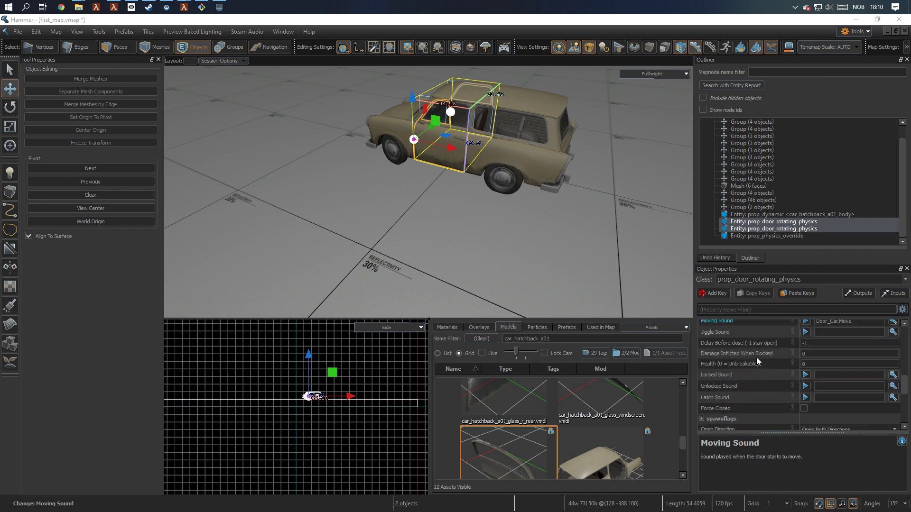
pyautogui.click(829, 398)
pyautogui.write('Door_Car.Latch')
pyautogui.scroll(1, 757, 374)
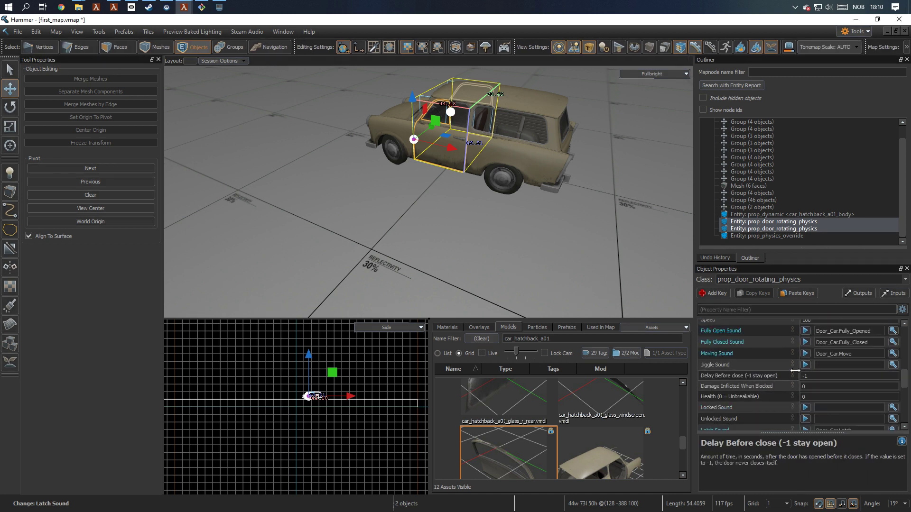
pyautogui.scroll(-1, 801, 379)
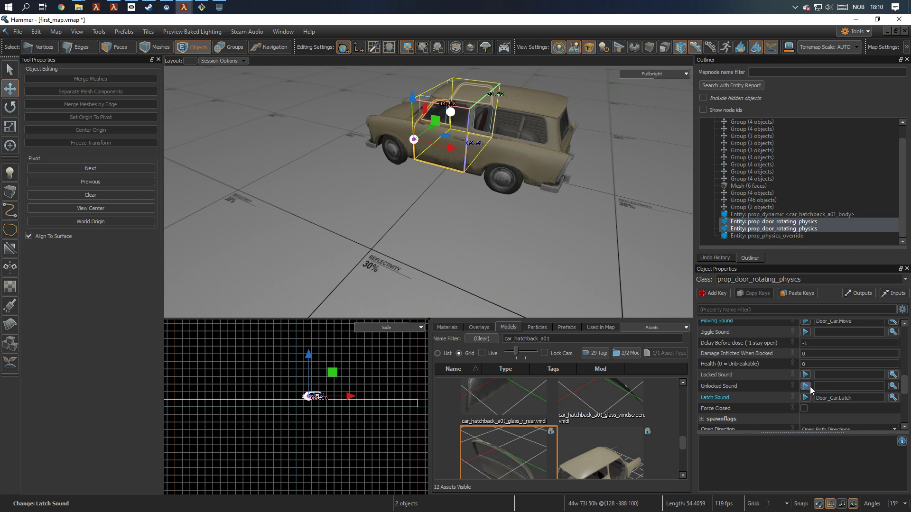
pyautogui.scroll(-1, 810, 386)
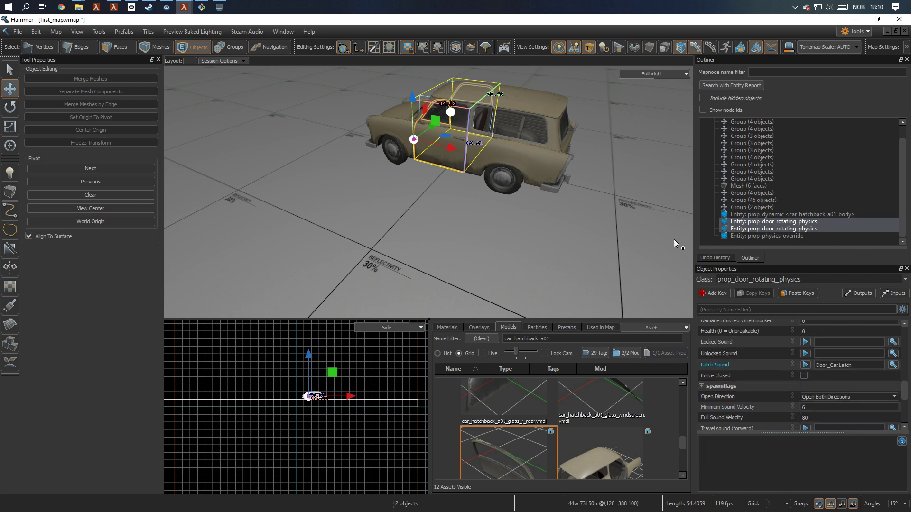
# - Select only the left side door and set its Open Direction to Open Forward Only
pyautogui.click(429, 154)
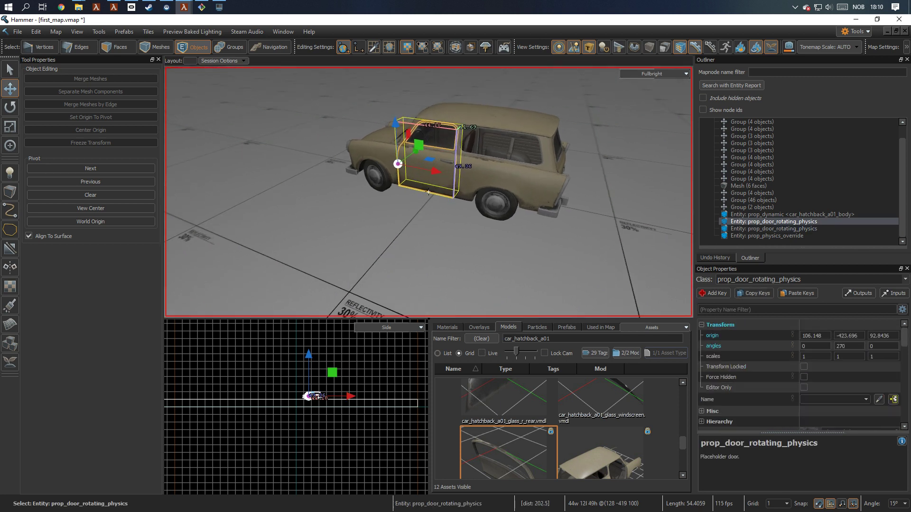
pyautogui.press('w')
pyautogui.moveTo(428, 193); pyautogui.dragTo(428, 193, button='right')
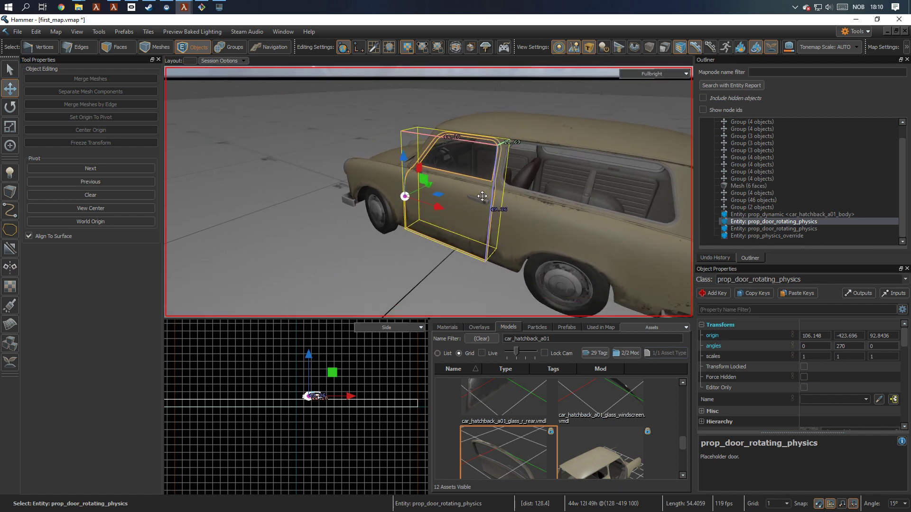
pyautogui.click(701, 325)
pyautogui.scroll(-8, 731, 349)
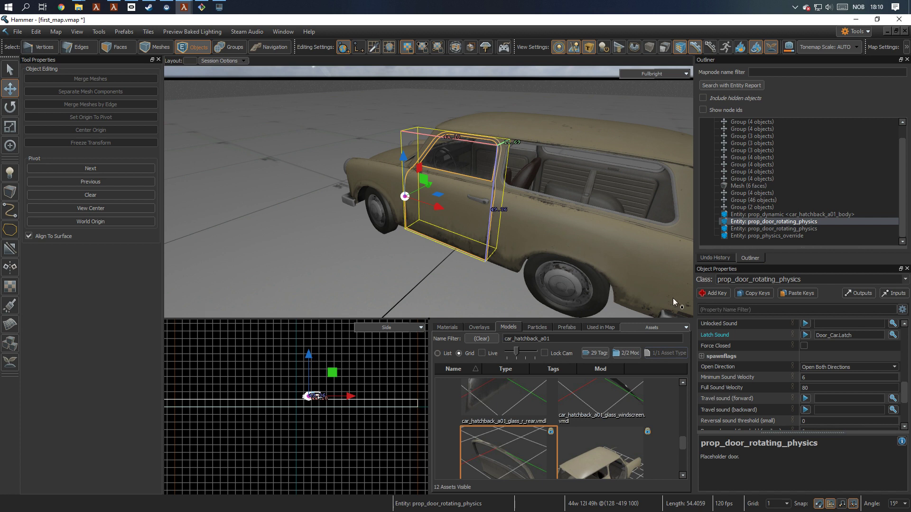
pyautogui.click(893, 368)
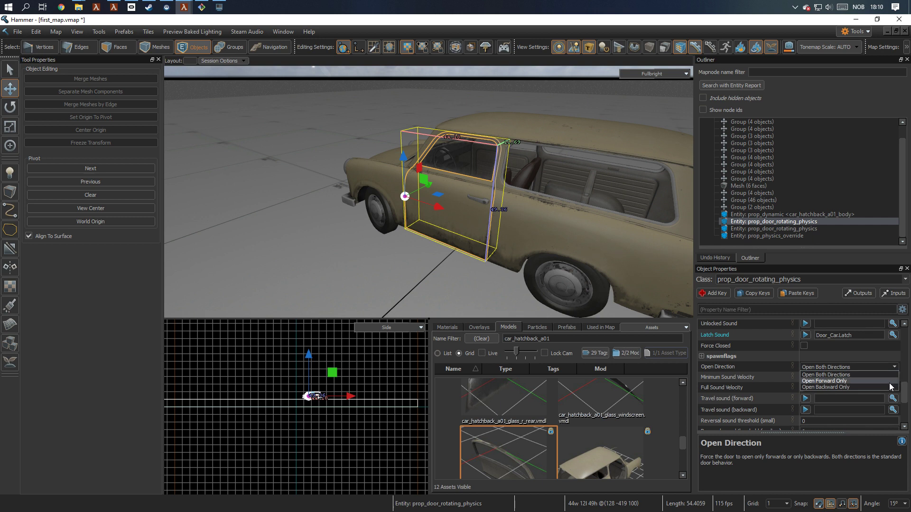
pyautogui.click(888, 381)
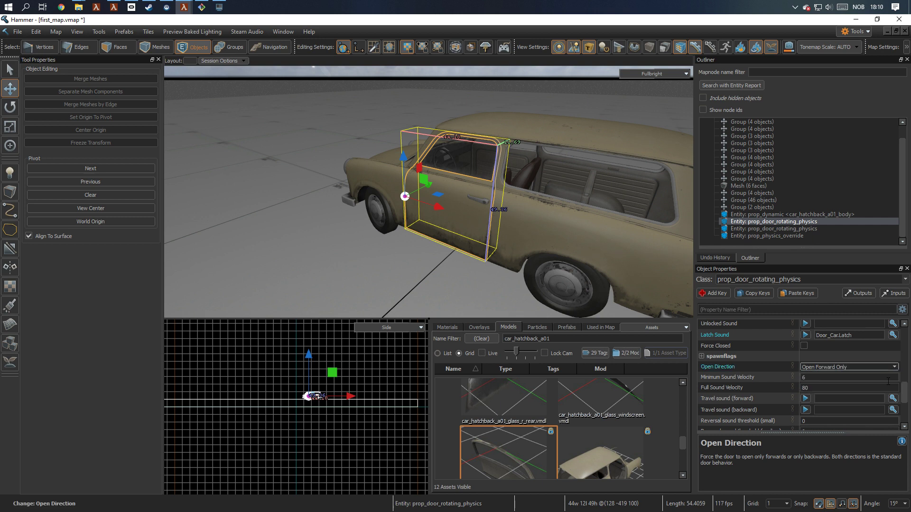
# - Set the Open Direction of the right side door to Open Backward Only and deselect the door
pyautogui.moveTo(551, 247); pyautogui.dragTo(552, 247, button='right')
pyautogui.click(405, 230)
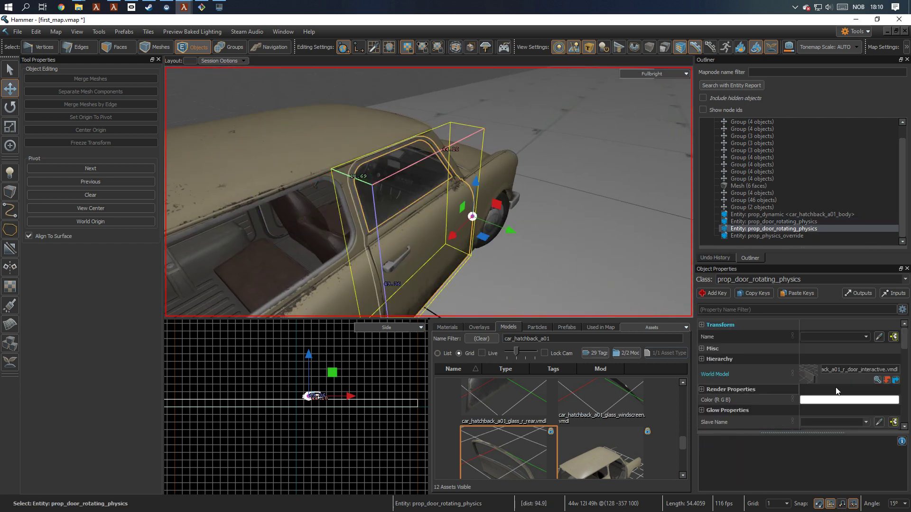
pyautogui.scroll(-3, 784, 366)
pyautogui.scroll(1, 784, 366)
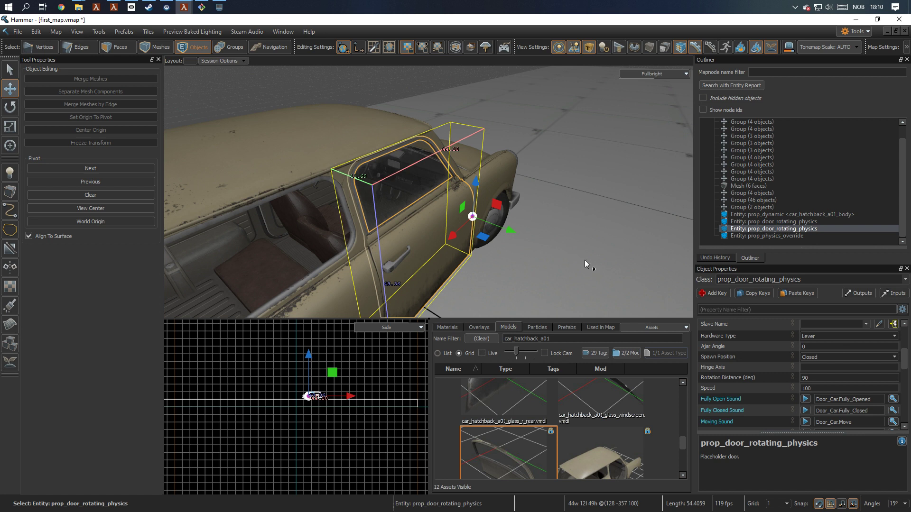
pyautogui.scroll(-3, 844, 375)
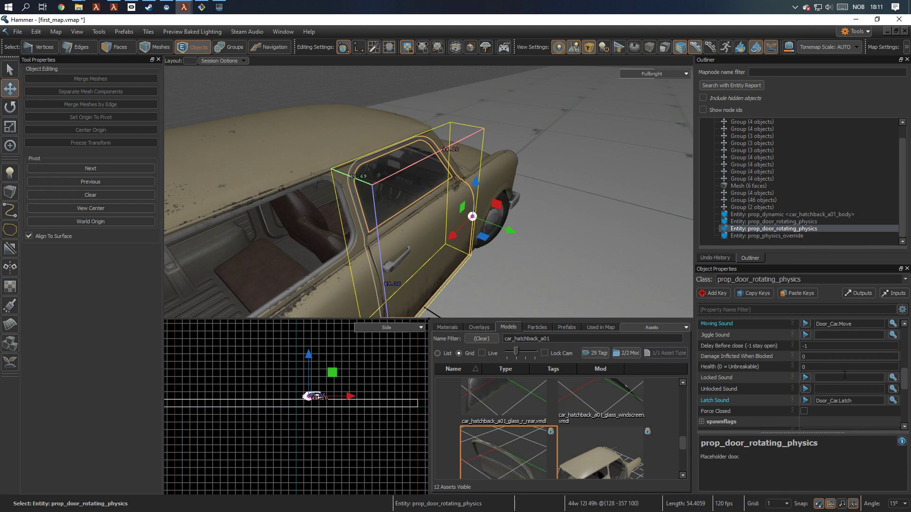
pyautogui.scroll(-2, 844, 374)
pyautogui.click(850, 367)
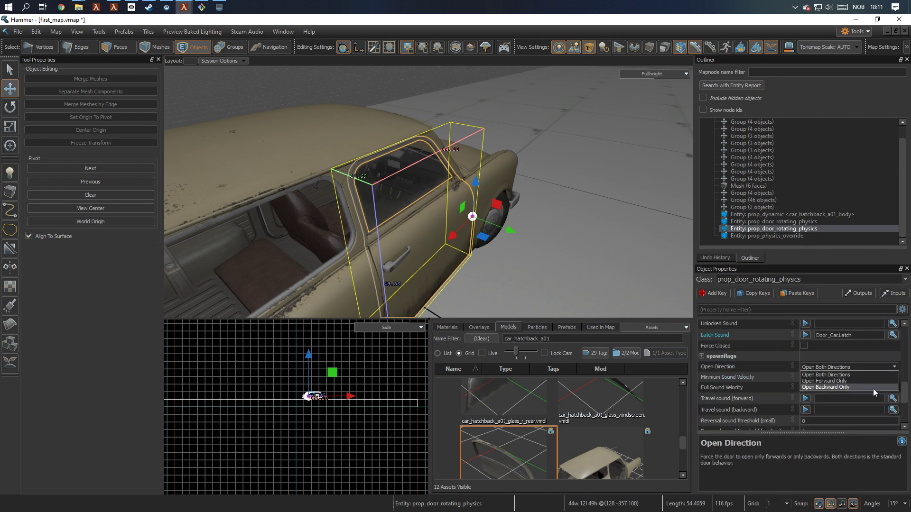
pyautogui.click(873, 387)
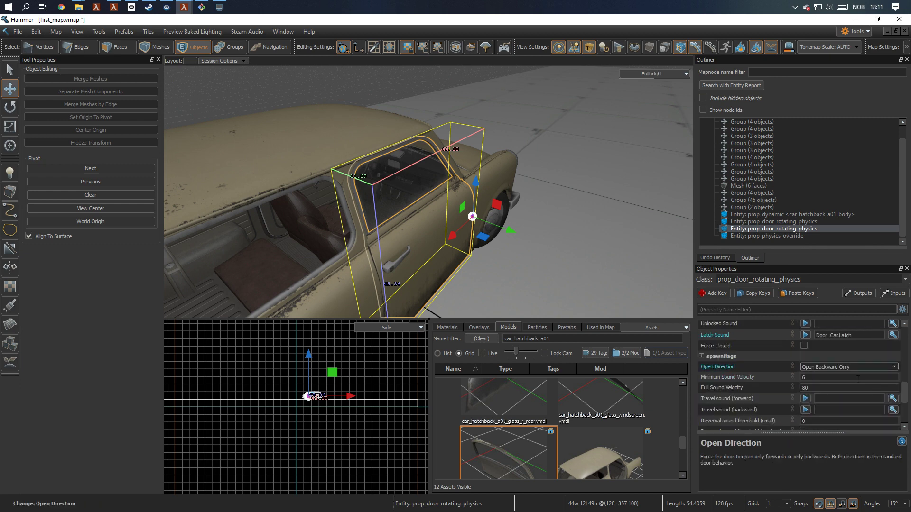
pyautogui.moveTo(556, 240); pyautogui.dragTo(556, 240, button='right')
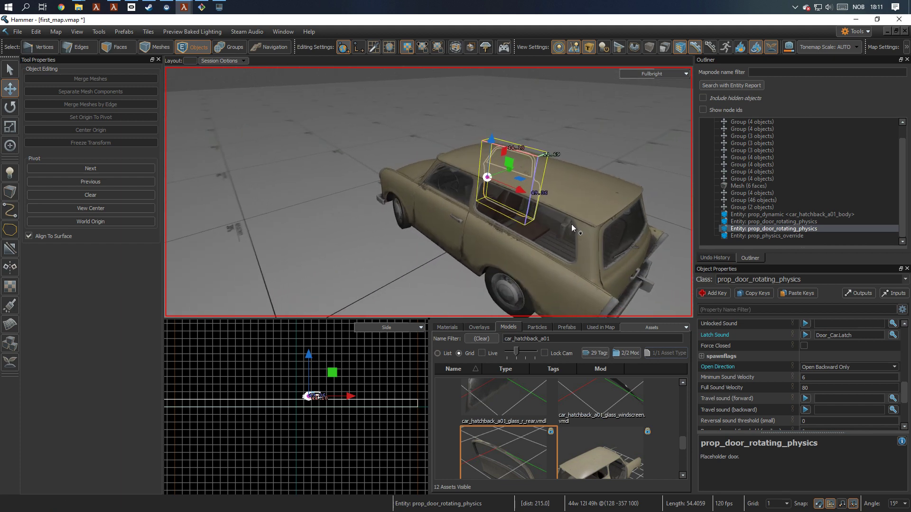
pyautogui.click(551, 76)
# - Place a logic_collision_pair entity on the car roof near the left side door
pyautogui.moveTo(551, 76); pyautogui.dragTo(551, 76, button='right')
pyautogui.press('w')
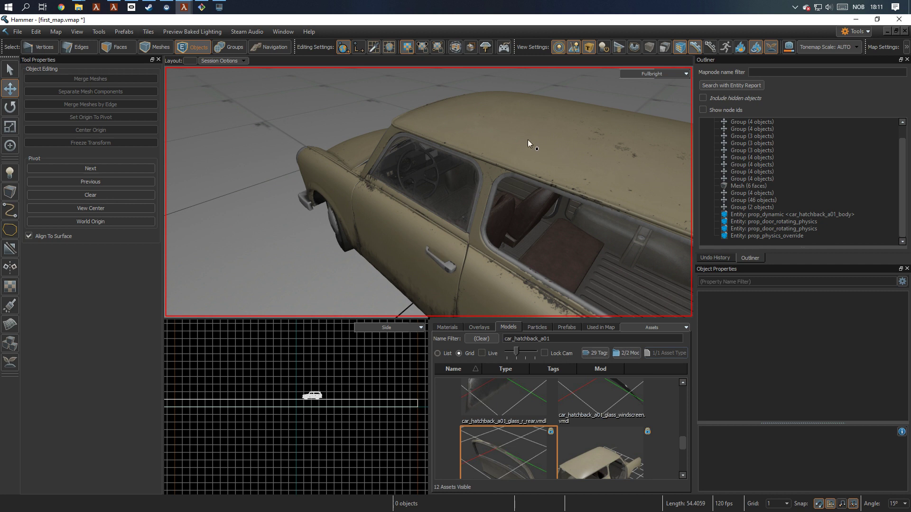
pyautogui.press('s')
pyautogui.moveTo(527, 139); pyautogui.dragTo(428, 191, button='right')
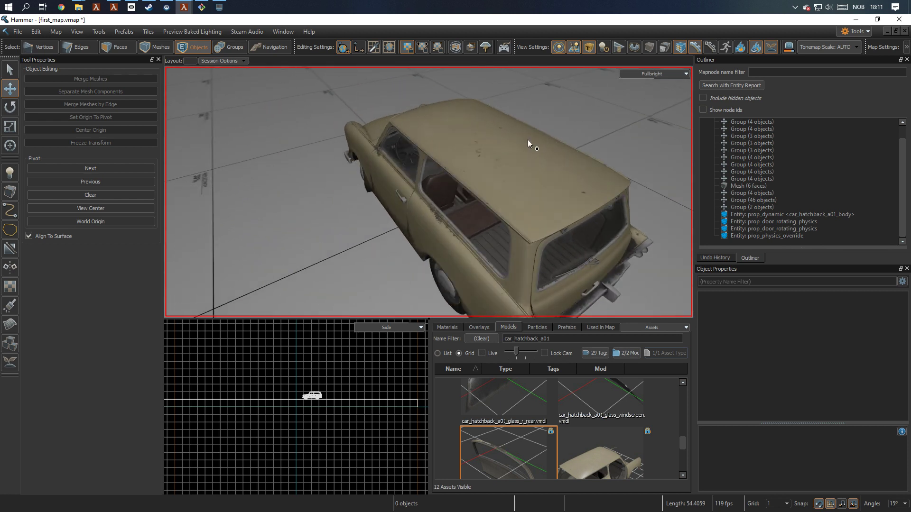
pyautogui.click(10, 172)
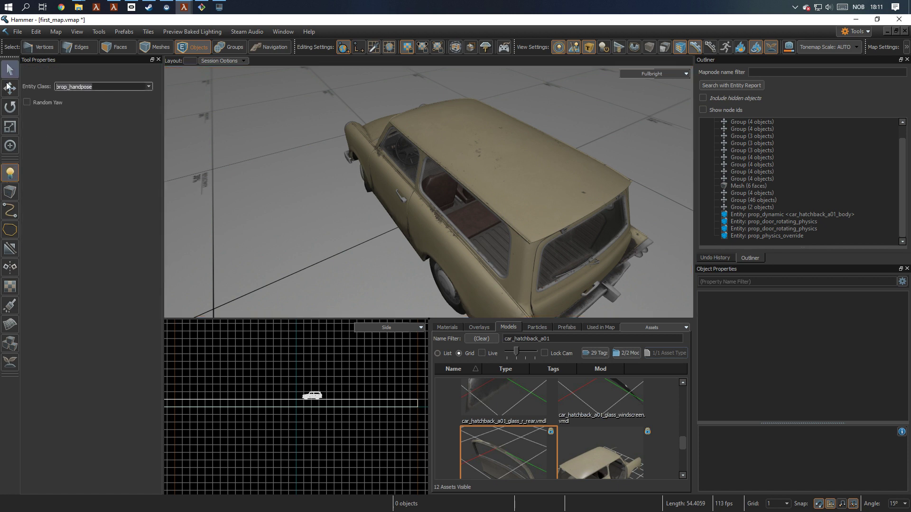
pyautogui.write('col')
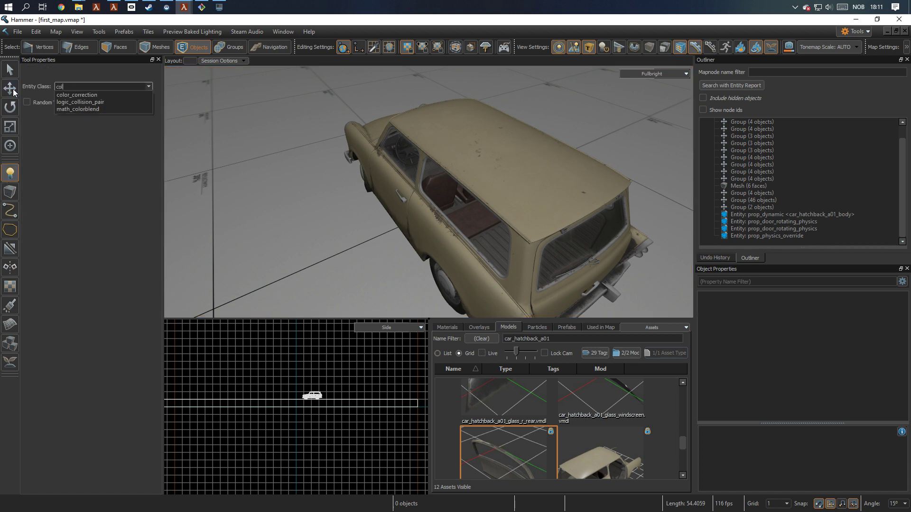
pyautogui.press('Down')
pyautogui.press('Down')
pyautogui.press('Return')
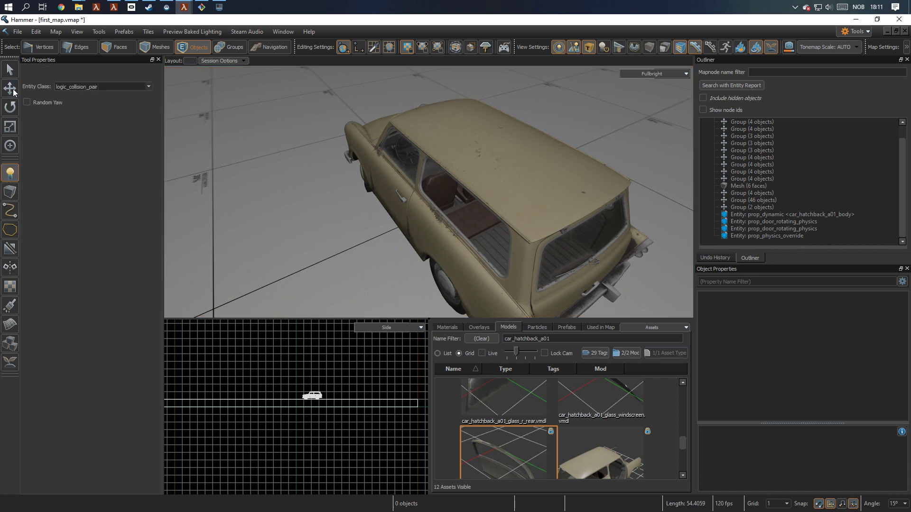
pyautogui.click(432, 128)
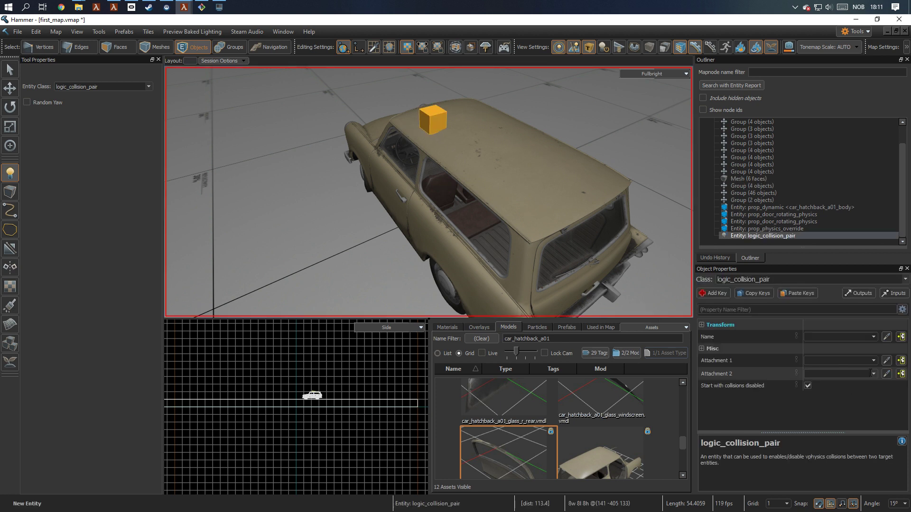
# - Link the collision pair's Attachment 1 to the left side door, naming it car_hatchback_a01_door_left, and Attachment 2 to car_hatchback_a01_body
pyautogui.click(886, 361)
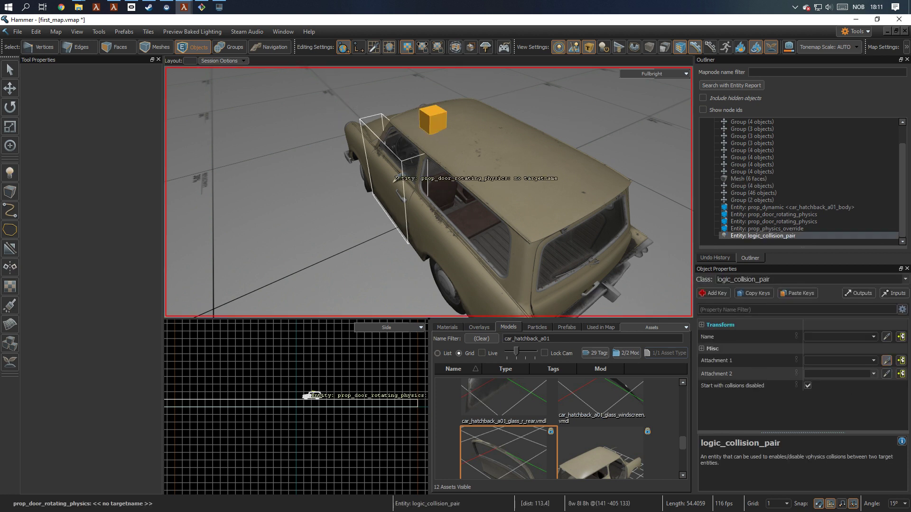
pyautogui.click(415, 201)
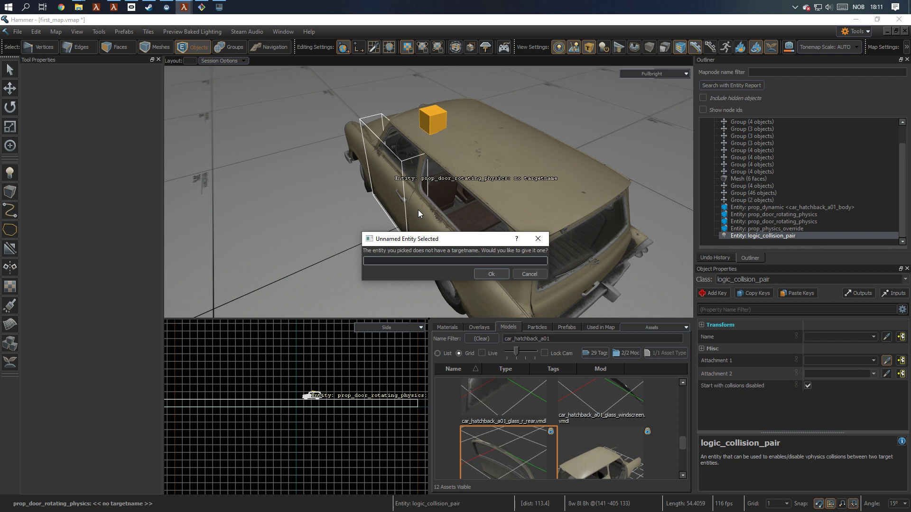
pyautogui.write('car_hatchback_a01_door_left')
pyautogui.moveTo(450, 262); pyautogui.dragTo(364, 262)
pyautogui.hotkey('ctrl', 'c')
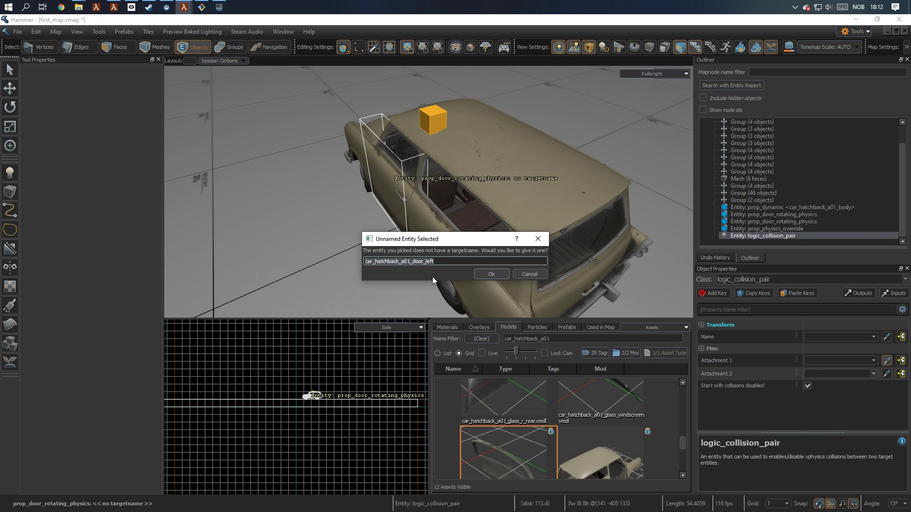
pyautogui.click(493, 274)
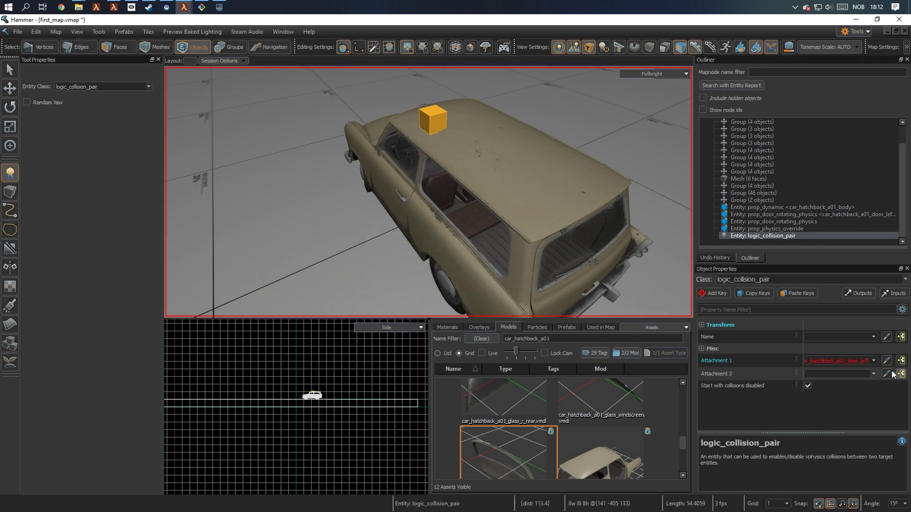
pyautogui.click(503, 150)
pyautogui.moveTo(578, 133); pyautogui.dragTo(430, 190, button='right')
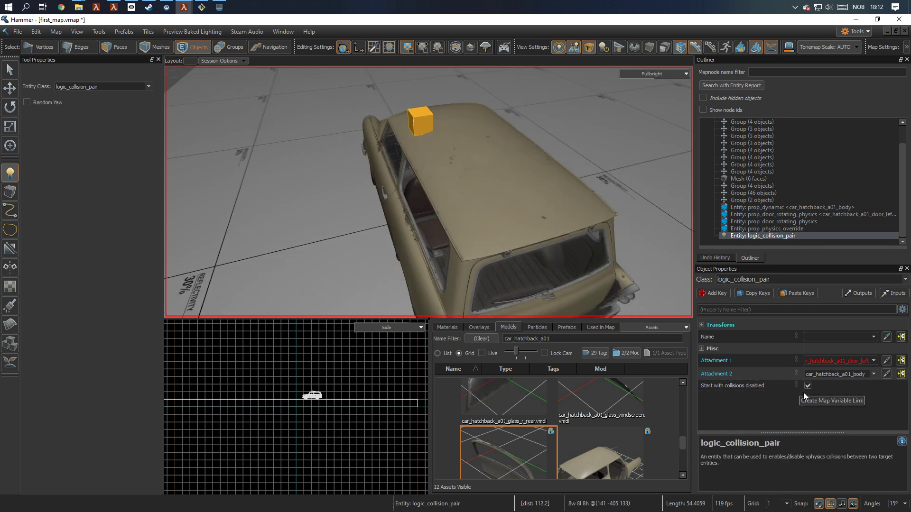
# - Clone the logic_collision_pair about 34 units across the roof toward the right side door
pyautogui.moveTo(388, 158); pyautogui.dragTo(475, 137, button='right')
pyautogui.press('t')
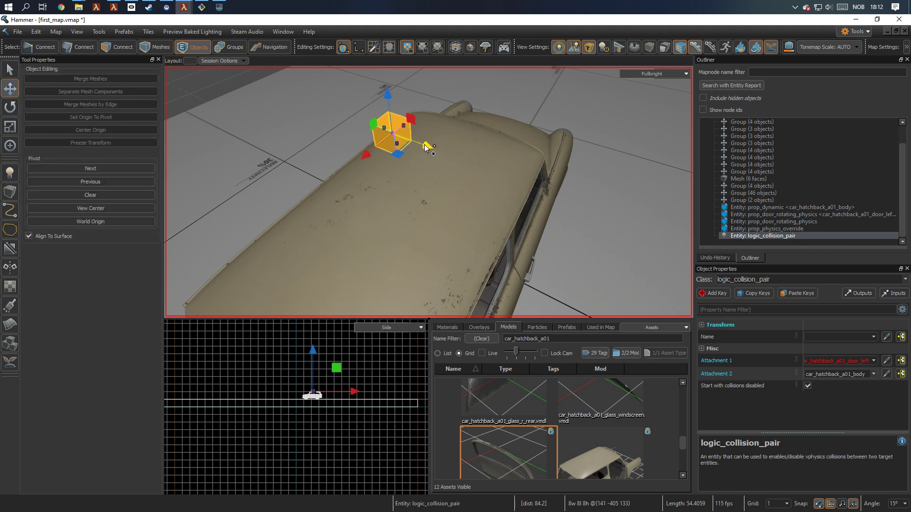
pyautogui.keyDown('shift'); pyautogui.moveTo(394, 133); pyautogui.dragTo(498, 170); pyautogui.keyUp('shift')
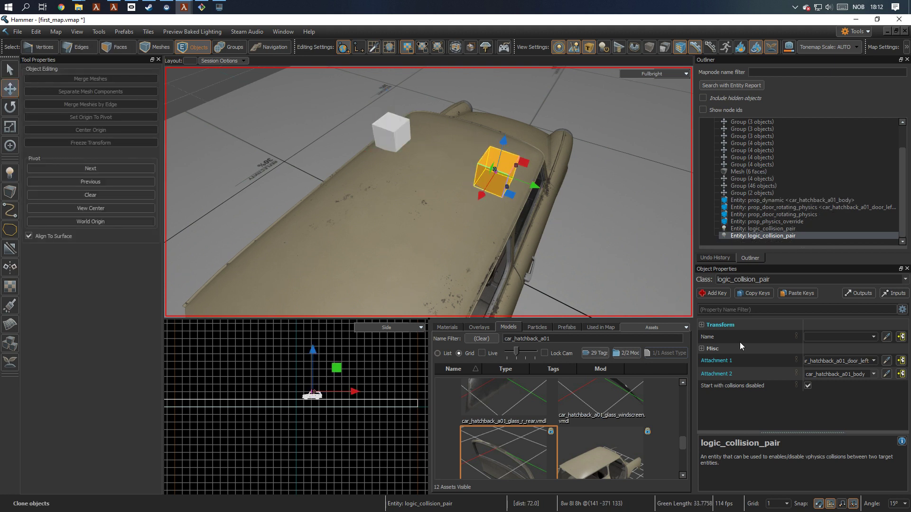
# - Link the cloned collision pair's Attachment 1 to the right side door, naming that door car_hatchback_a01_door_right
pyautogui.click(886, 362)
pyautogui.moveTo(526, 242); pyautogui.dragTo(424, 192, button='right')
pyautogui.click(422, 194)
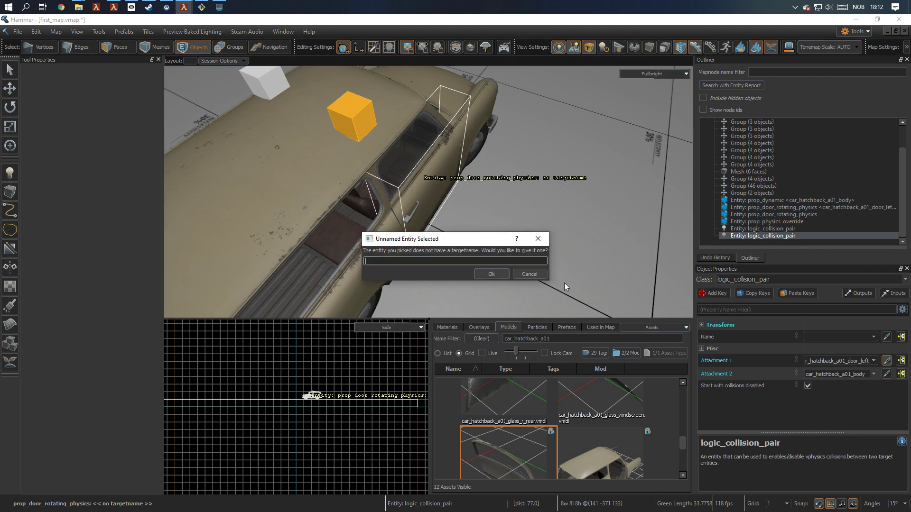
pyautogui.hotkey('ctrl', 'v')
pyautogui.press('BackSpace')
pyautogui.press('BackSpace')
pyautogui.press('BackSpace')
pyautogui.press('BackSpace')
pyautogui.write('rig')
pyautogui.click(480, 273)
# - Clone the left door's logic_collision_pair to the rear edge of the car roof, above the rear door
pyautogui.moveTo(380, 225); pyautogui.dragTo(380, 225, button='right')
pyautogui.click(10, 71)
pyautogui.press('a')
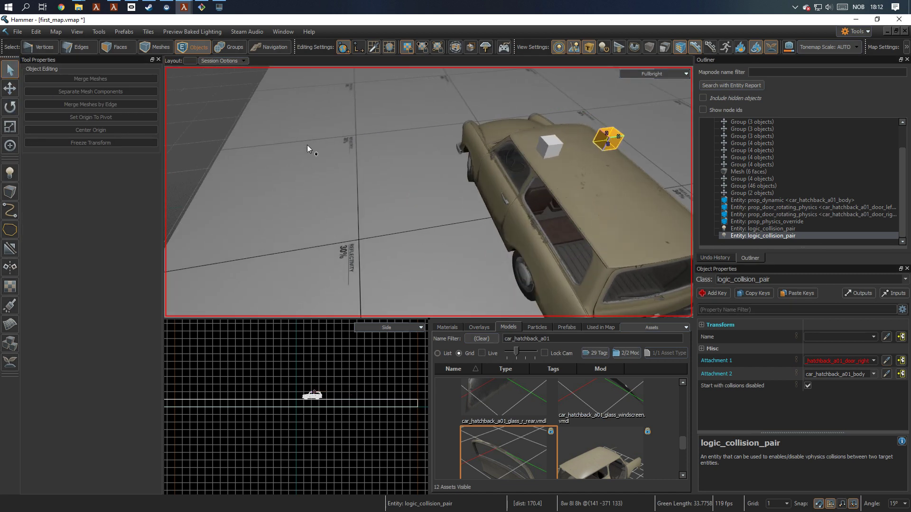
pyautogui.click(517, 183)
pyautogui.moveTo(516, 183); pyautogui.dragTo(482, 193, button='right')
pyautogui.scroll(3, 482, 193)
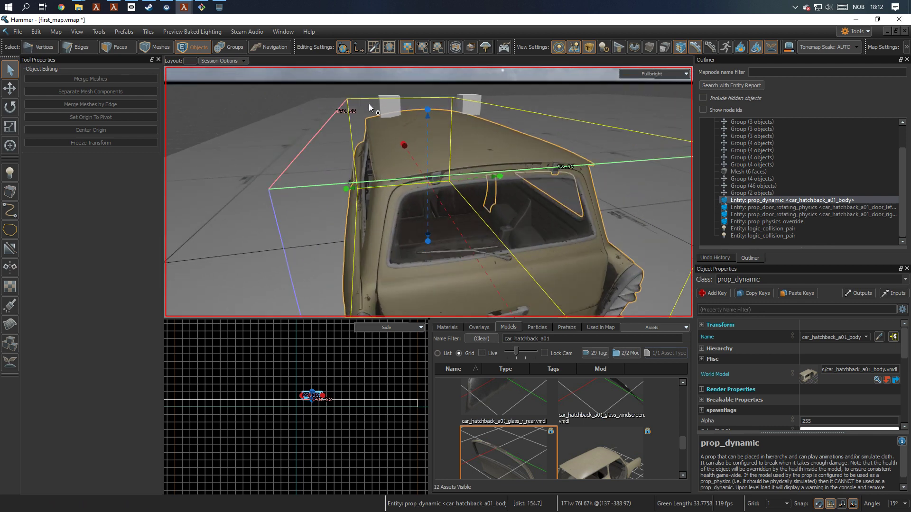
pyautogui.click(385, 102)
pyautogui.press('w')
pyautogui.moveTo(392, 106)
pyautogui.keyDown('shift'); pyautogui.mouseDown()
pyautogui.moveTo(430, 146)
pyautogui.moveTo(423, 137)
pyautogui.moveTo(531, 137)
pyautogui.mouseUp(); pyautogui.keyUp('shift')
pyautogui.moveTo(530, 137); pyautogui.dragTo(503, 147, button='right')
pyautogui.moveTo(428, 192); pyautogui.dragTo(469, 256, button='right')
pyautogui.scroll(-4, 456, 223)
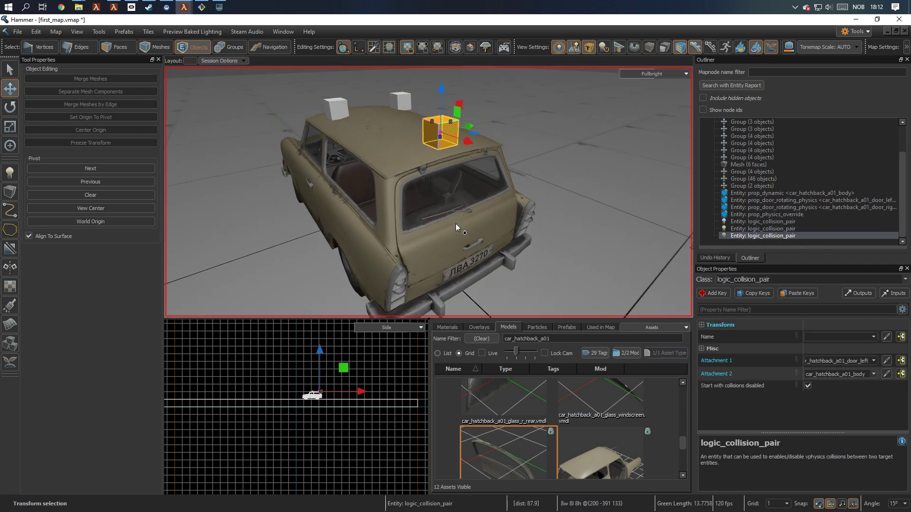
# - Link the cloned collision pair's Attachment 1 to the rear door, naming that door car_hatchback_a01_door_rear
pyautogui.press('w')
pyautogui.moveTo(456, 223); pyautogui.dragTo(446, 145, button='right')
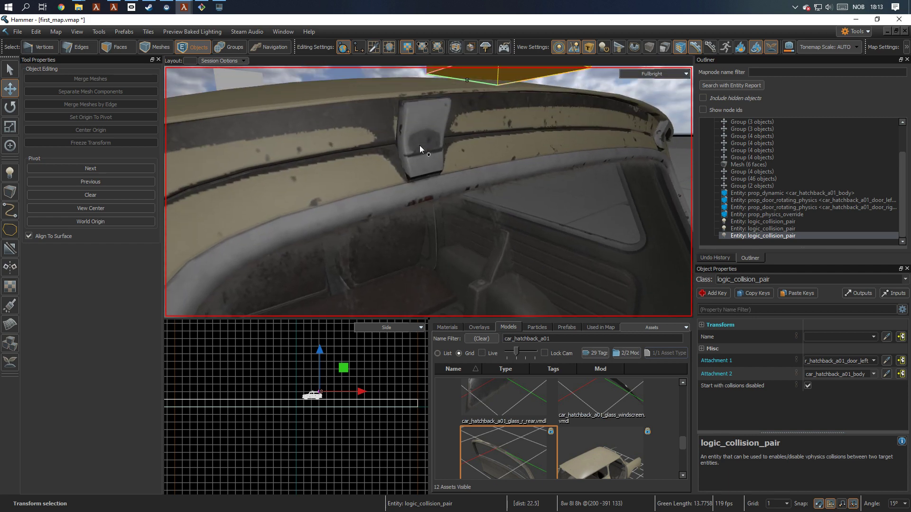
pyautogui.moveTo(419, 146); pyautogui.dragTo(428, 192, button='right')
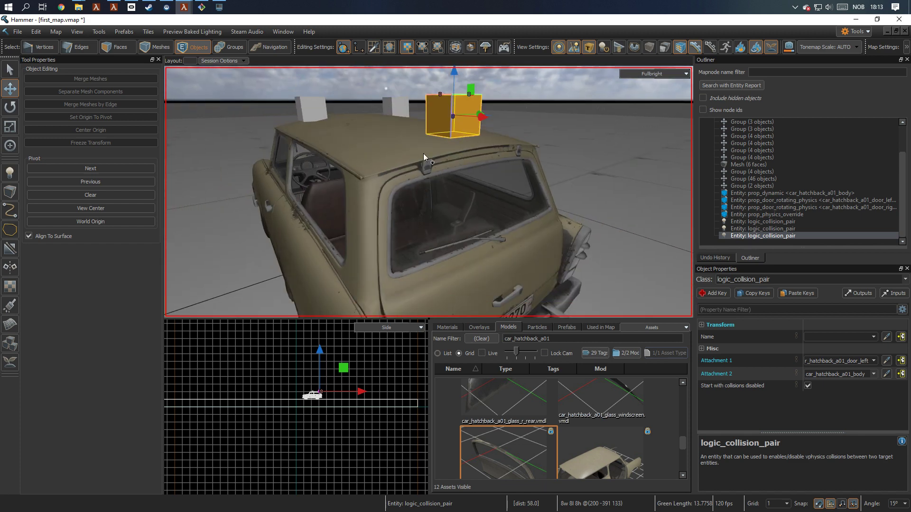
pyautogui.click(887, 360)
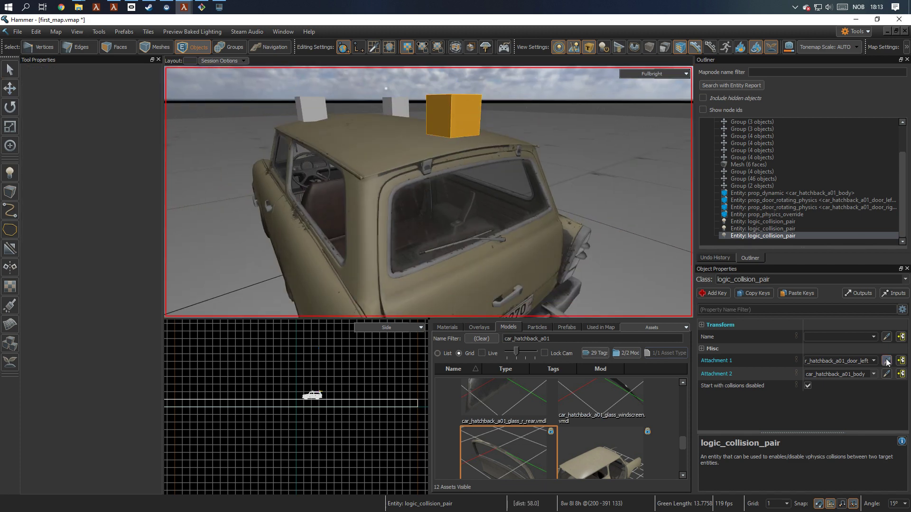
pyautogui.click(491, 268)
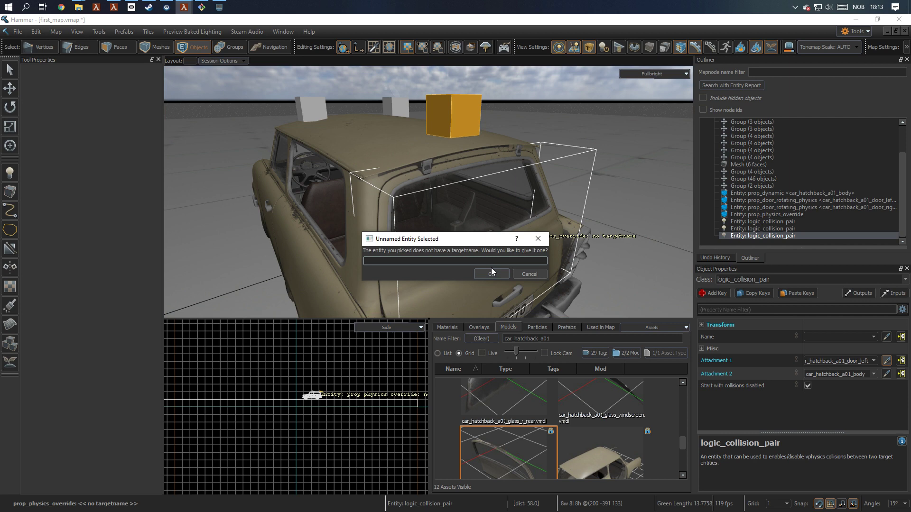
pyautogui.hotkey('ctrl', 'v')
pyautogui.press('BackSpace')
pyautogui.press('BackSpace')
pyautogui.press('BackSpace')
pyautogui.press('BackSpace')
pyautogui.write('rea')
pyautogui.click(492, 272)
pyautogui.press('Escape')
pyautogui.press('Escape')
# - Place a phys_hinge_local entity at the rear door's left hinge bracket on the roof edge
pyautogui.scroll(-5, 366, 174)
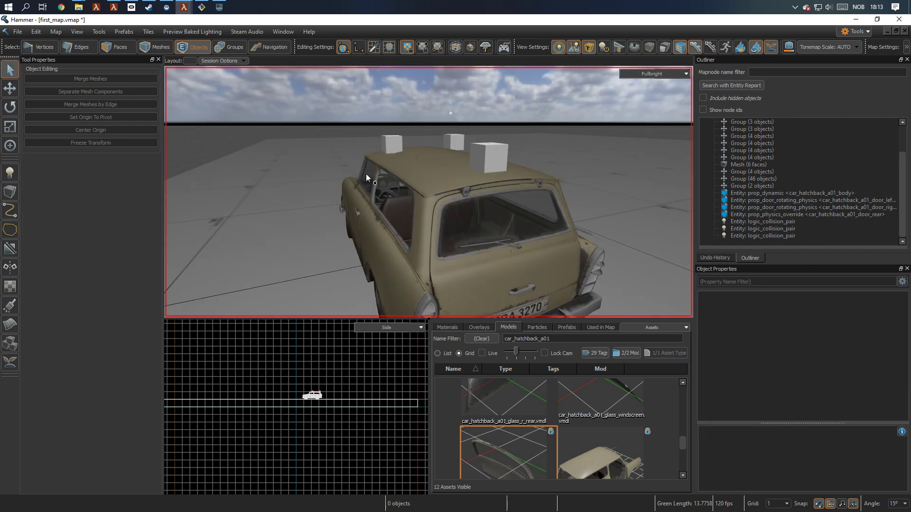
pyautogui.scroll(5, 365, 174)
pyautogui.moveTo(366, 173); pyautogui.dragTo(429, 191, button='right')
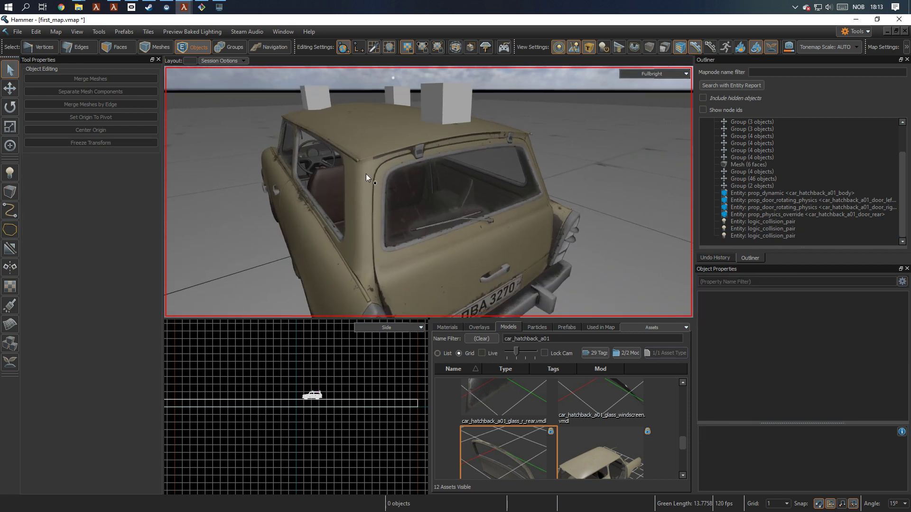
pyautogui.moveTo(297, 192)
pyautogui.mouseDown(button='right')
pyautogui.moveTo(428, 191)
pyautogui.moveTo(297, 192)
pyautogui.mouseUp(button='right')
pyautogui.click(401, 245)
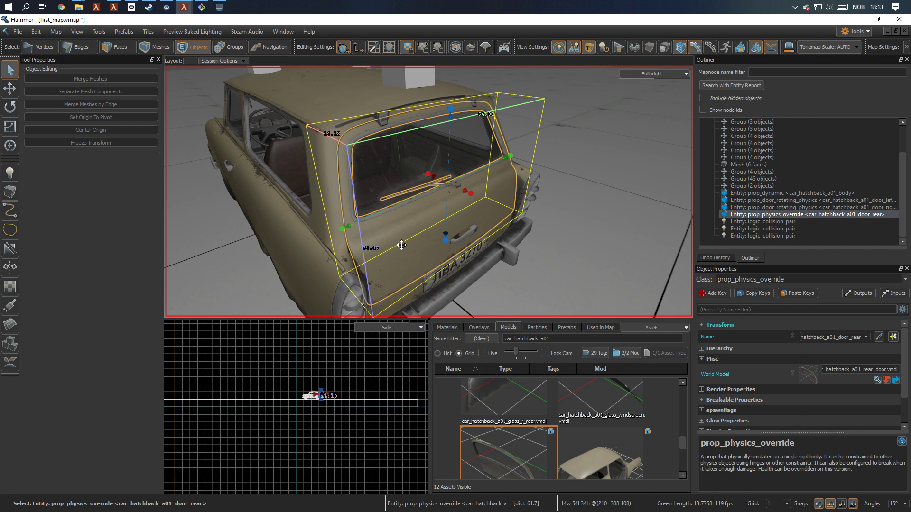
pyautogui.click(10, 173)
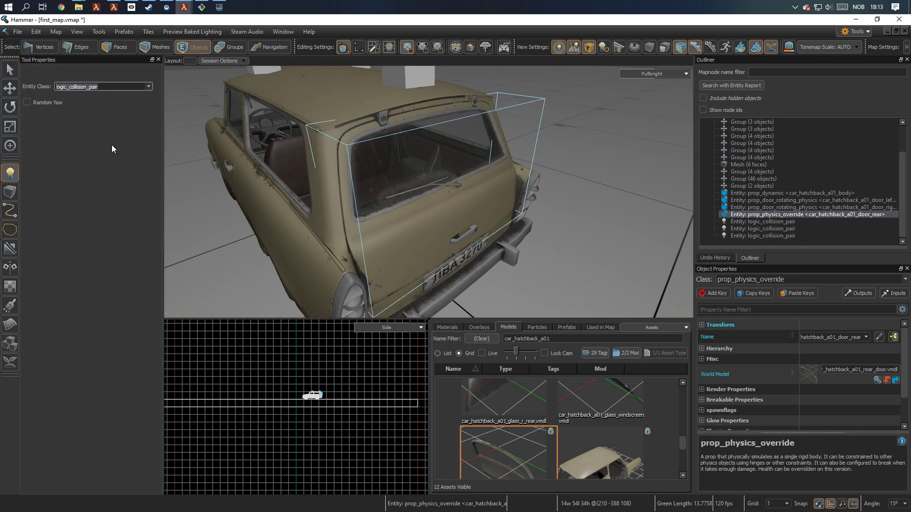
pyautogui.write('loca')
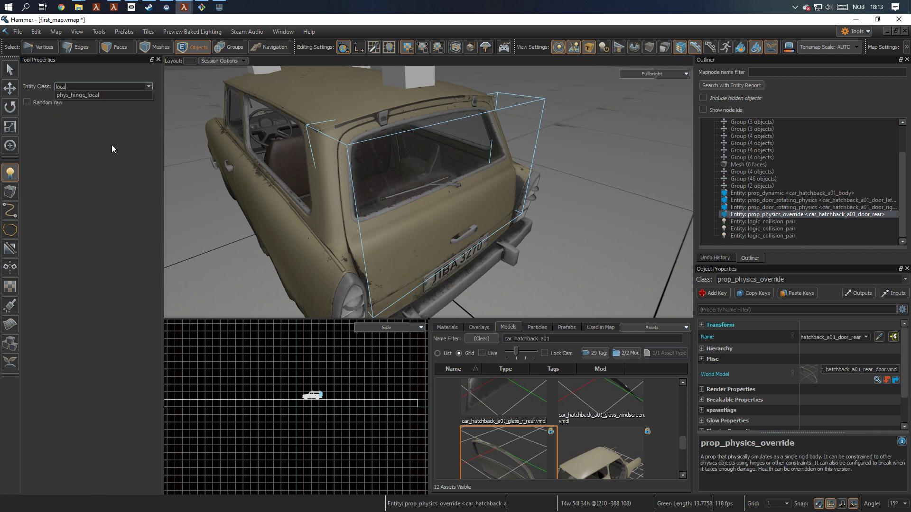
pyautogui.press('Down')
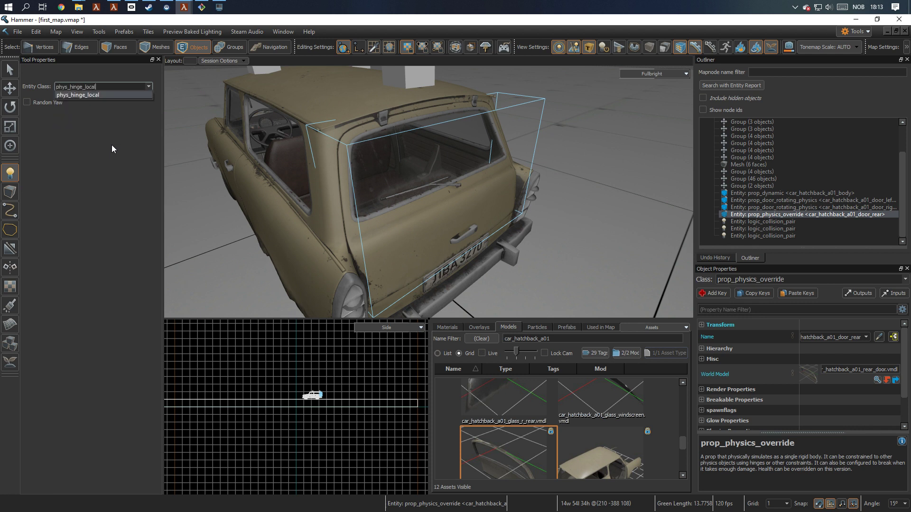
pyautogui.press('Return')
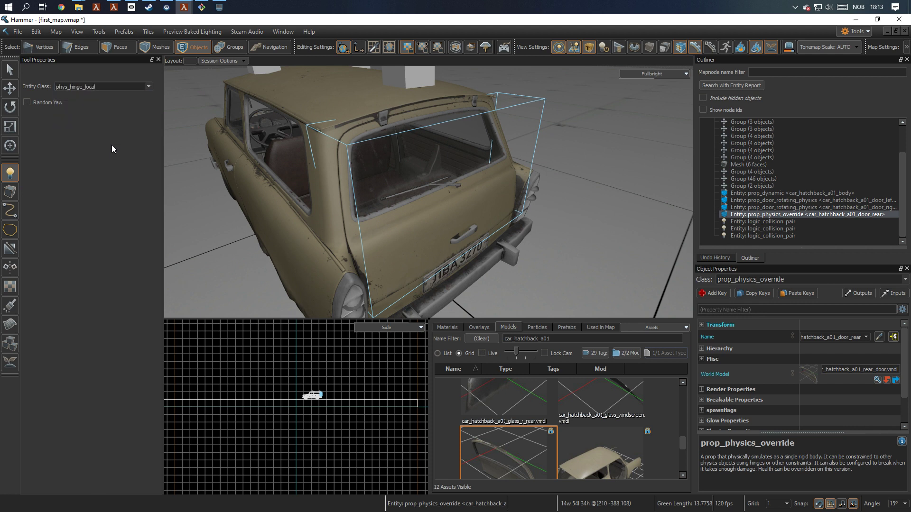
pyautogui.click(384, 121)
pyautogui.click(383, 121)
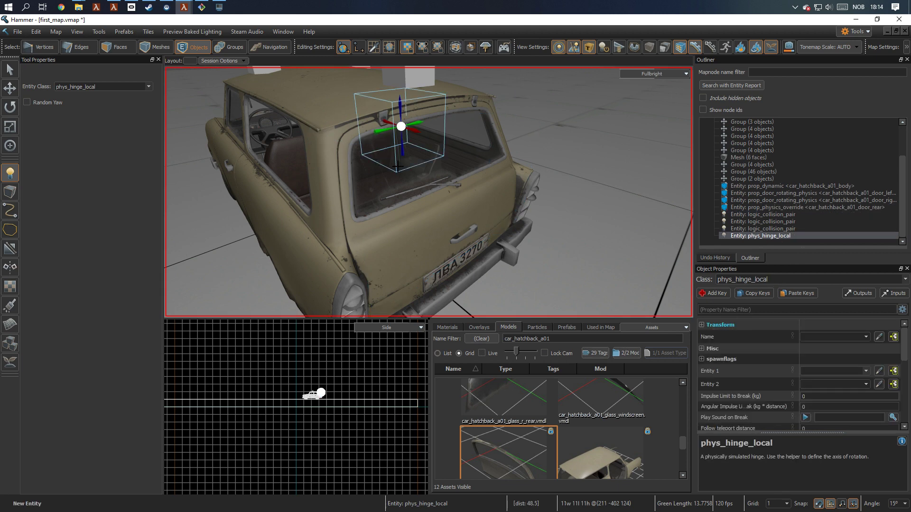
# - Move the phys_hinge_local about 6 units toward the car's front so it sits on the rear door's left hinge bracket
pyautogui.moveTo(428, 192); pyautogui.dragTo(398, 164, button='right')
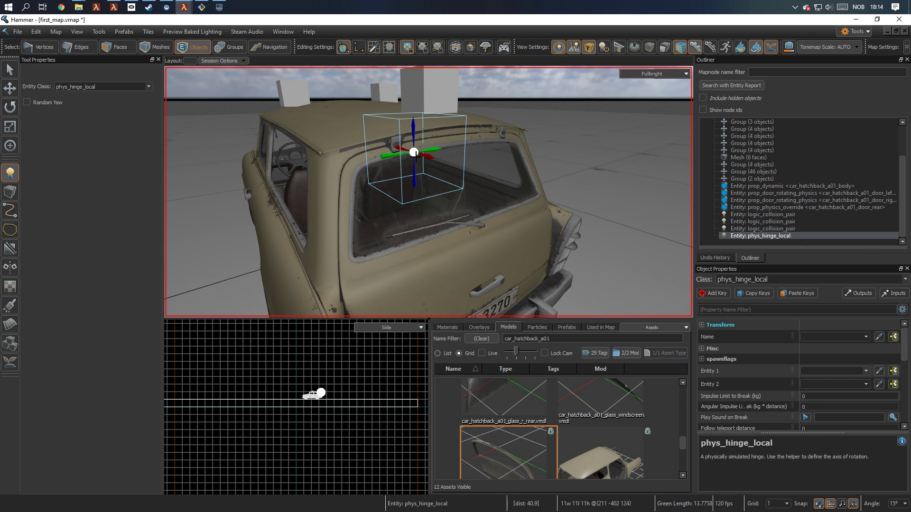
pyautogui.press('r')
pyautogui.press('t')
pyautogui.moveTo(417, 157); pyautogui.dragTo(428, 192, button='right')
pyautogui.press('w')
pyautogui.moveTo(486, 133); pyautogui.dragTo(398, 134)
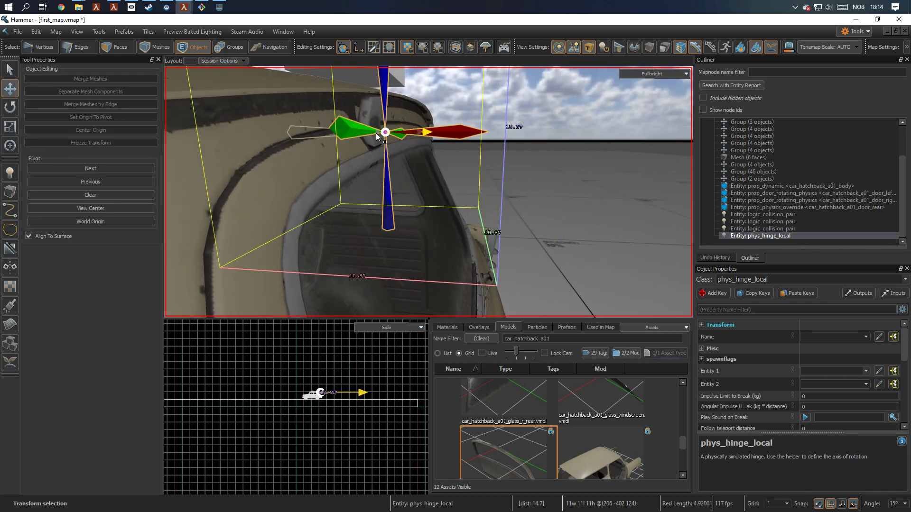
pyautogui.moveTo(376, 133); pyautogui.dragTo(373, 133)
pyautogui.press('z')
pyautogui.press('d')
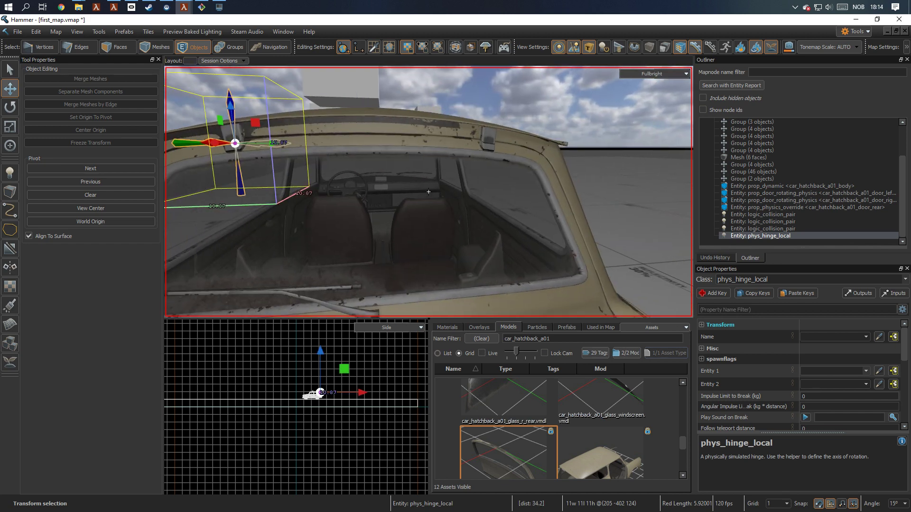
pyautogui.moveTo(429, 192); pyautogui.dragTo(428, 192, button='right')
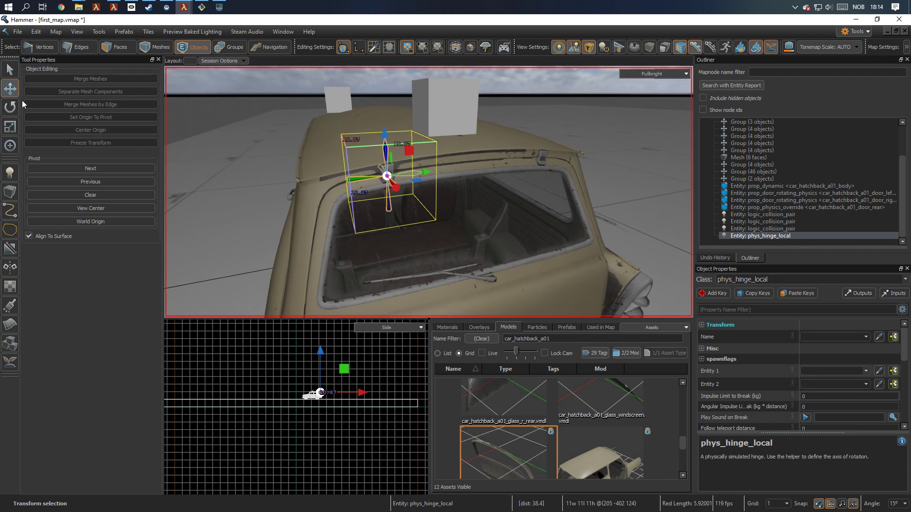
# - Set the phys_hinge_local's Local Space Hinge Axis to 0 10 0, 0 0 0
pyautogui.click(379, 184)
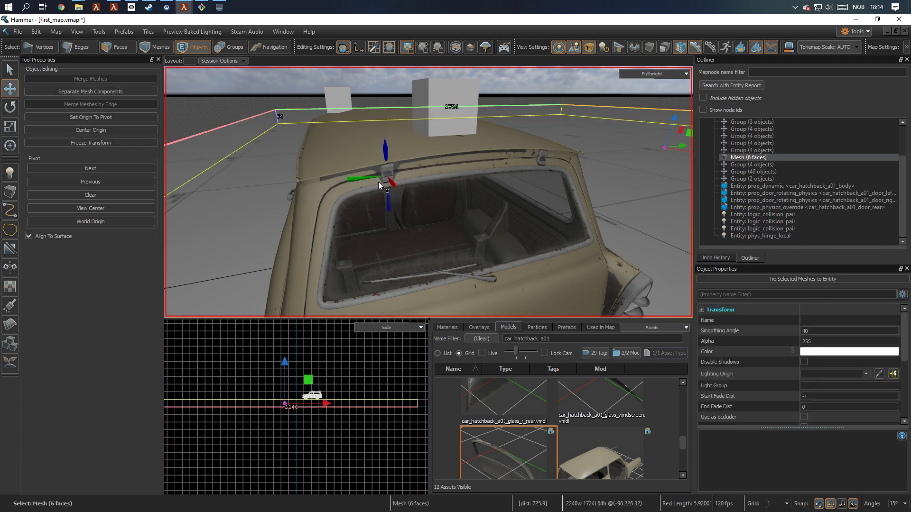
pyautogui.click(384, 150)
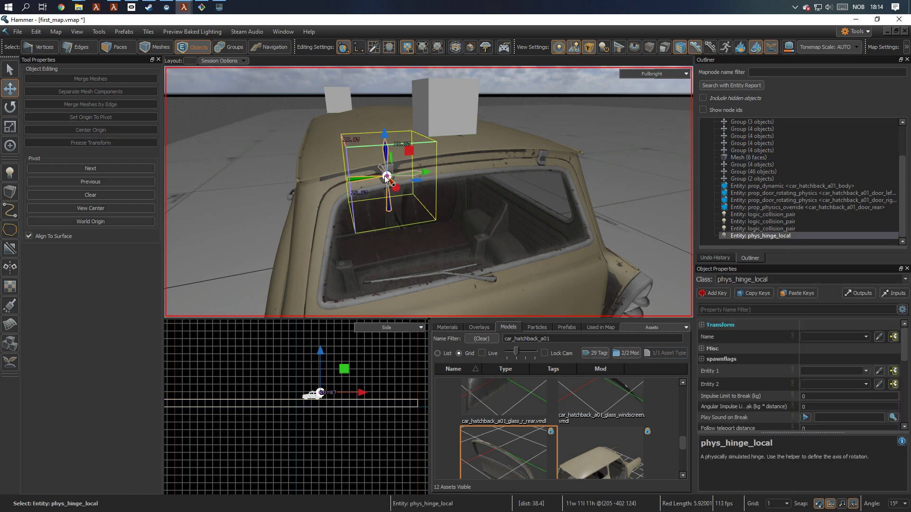
pyautogui.doubleClick(385, 176)
pyautogui.click(683, 151)
pyautogui.scroll(-5, 756, 397)
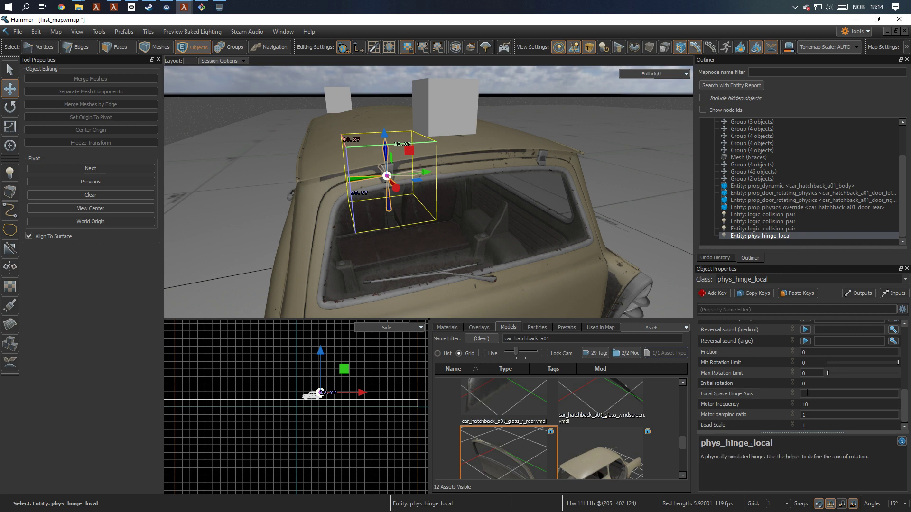
pyautogui.click(807, 394)
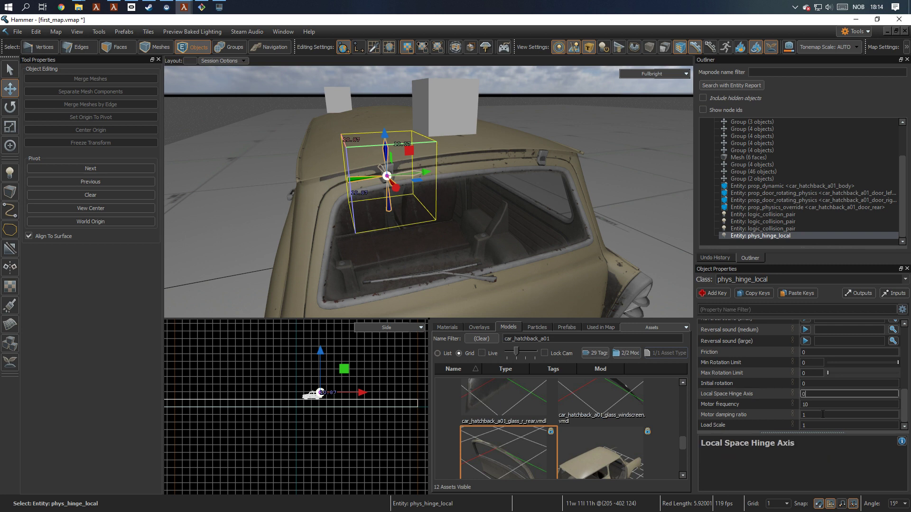
pyautogui.write('10 0, 0 0 0')
pyautogui.press('Return')
pyautogui.write('d')
pyautogui.moveTo(423, 211); pyautogui.dragTo(393, 196, button='right')
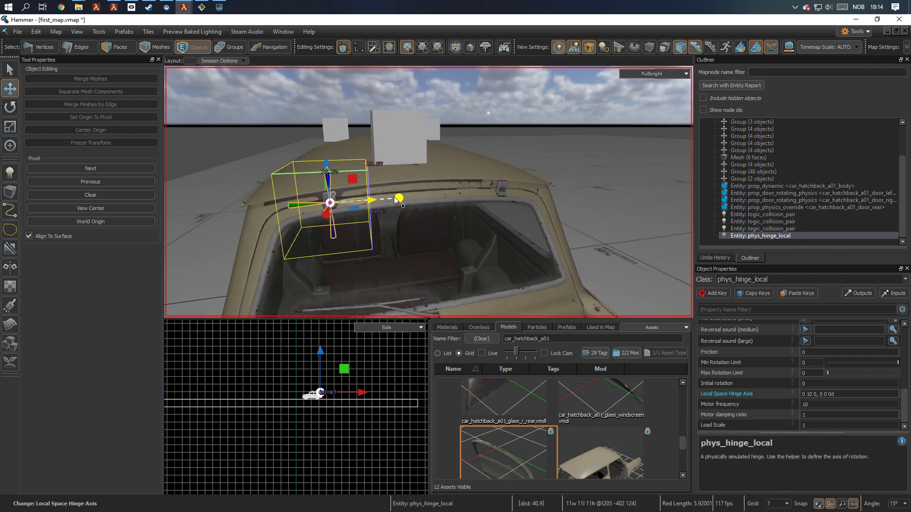
# - Extend the hinge axis endpoint about 17.7 units along the roof edge to the rear door's right hinge bracket, giving 0 27.7075 0, 0 0 0
pyautogui.moveTo(399, 198); pyautogui.dragTo(502, 202)
pyautogui.moveTo(501, 202); pyautogui.dragTo(486, 225, button='right')
pyautogui.press('d')
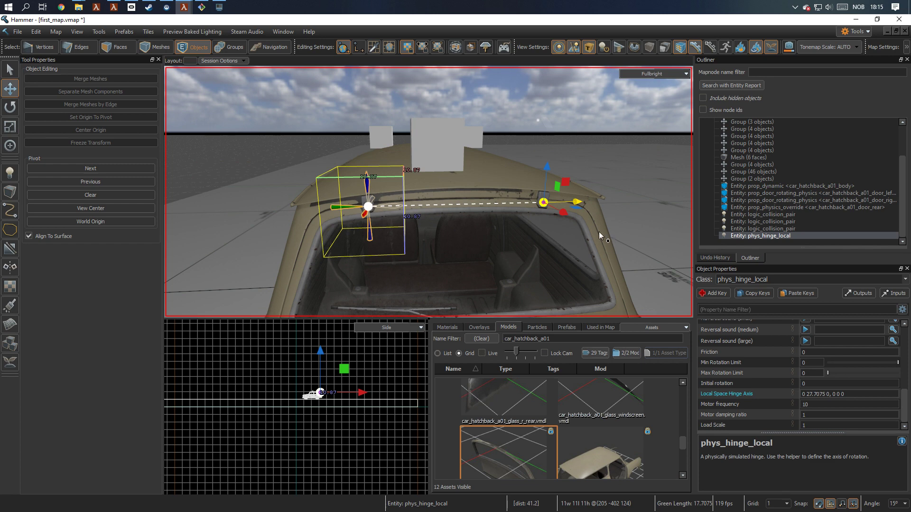
pyautogui.click(596, 116)
pyautogui.moveTo(597, 115); pyautogui.dragTo(428, 191, button='right')
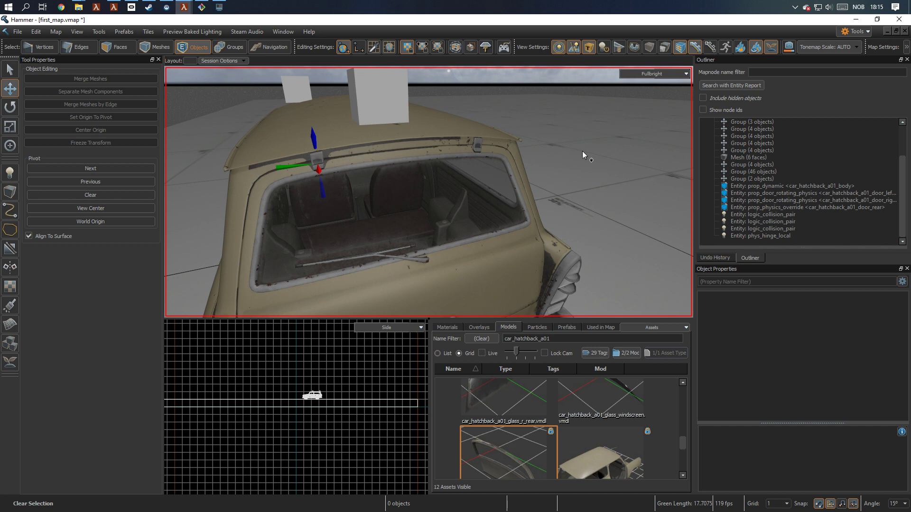
pyautogui.click(317, 169)
pyautogui.click(477, 148)
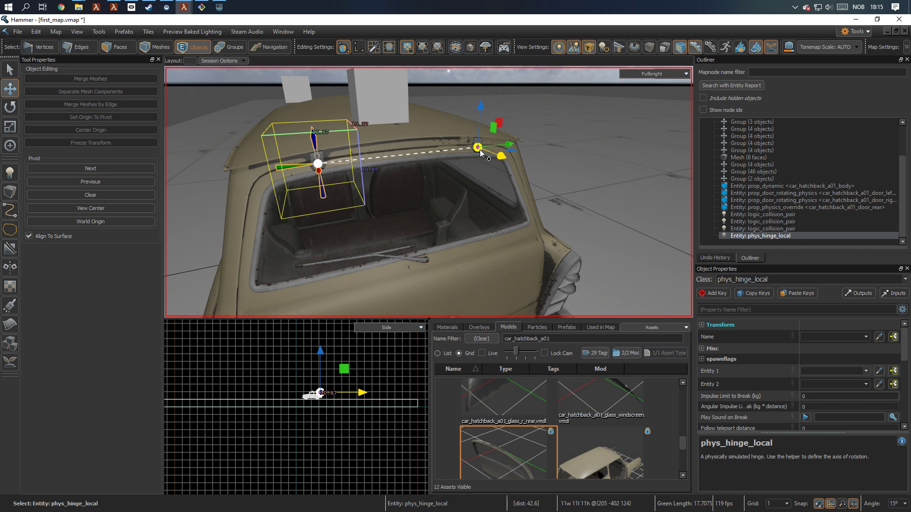
pyautogui.click(318, 164)
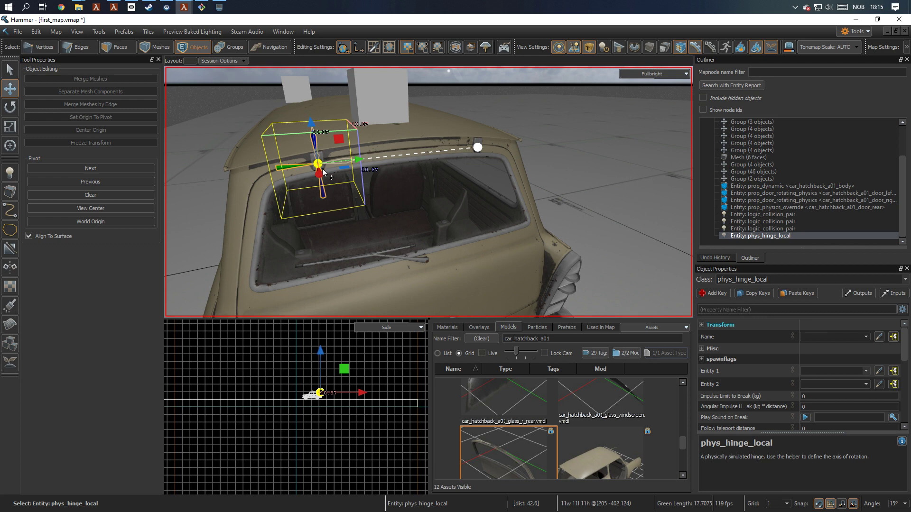
# - Set the phys_hinge_local's Max Rotation Limit to 90
pyautogui.press('a')
pyautogui.click(502, 227)
pyautogui.moveTo(502, 226); pyautogui.dragTo(560, 259, button='right')
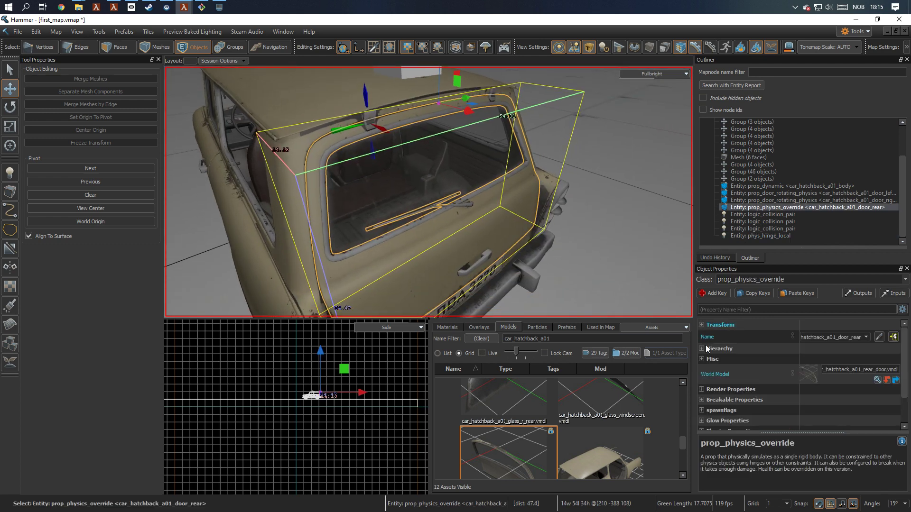
pyautogui.scroll(-3, 757, 392)
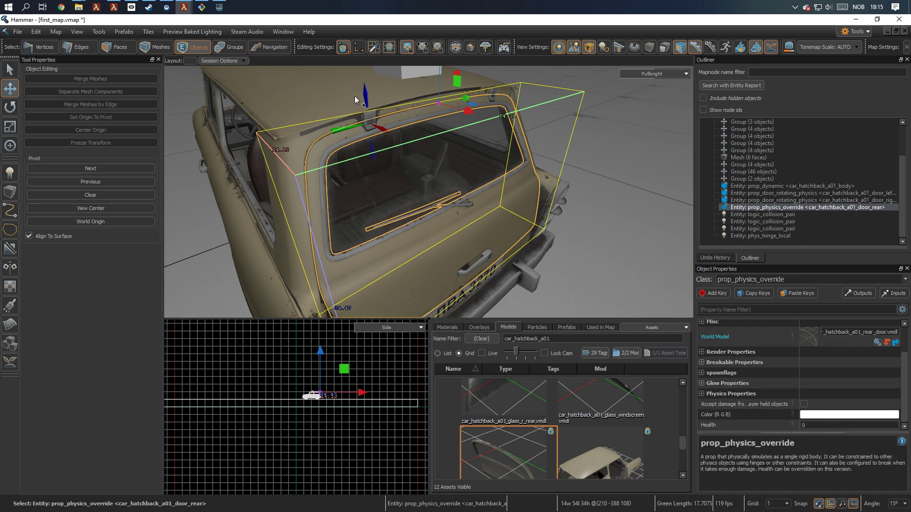
pyautogui.click(366, 93)
pyautogui.scroll(-5, 809, 376)
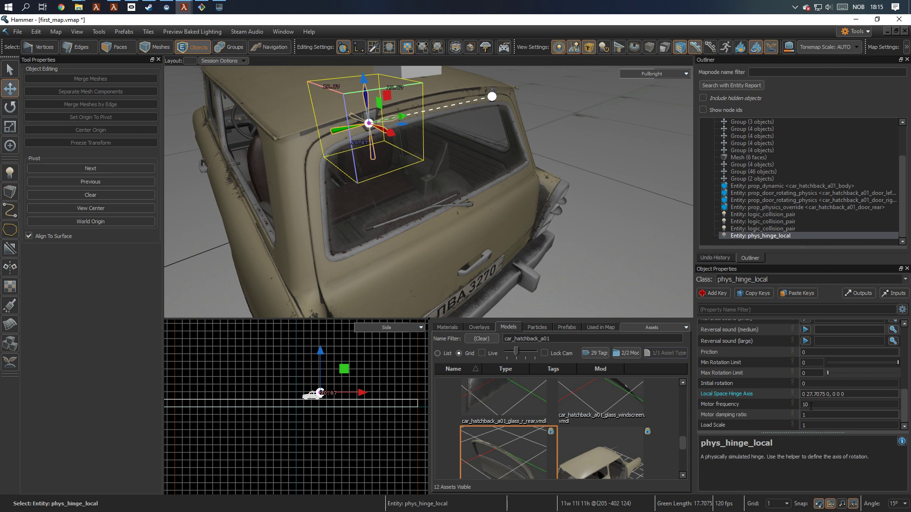
pyautogui.click(807, 374)
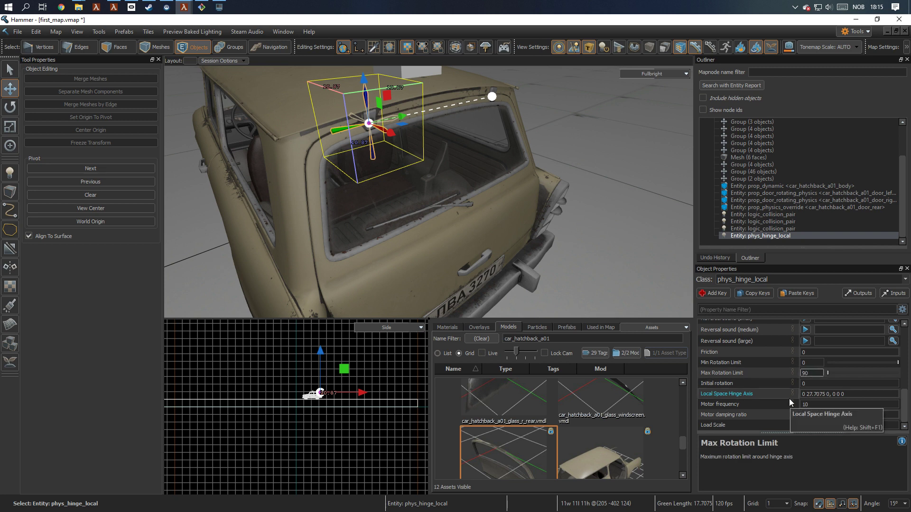
pyautogui.hotkey('shift', 'Tab')
# - Test the hinge position by rotating the rear door and phys_hinge_local together 90 degrees open
pyautogui.moveTo(388, 160); pyautogui.dragTo(407, 161, button='right')
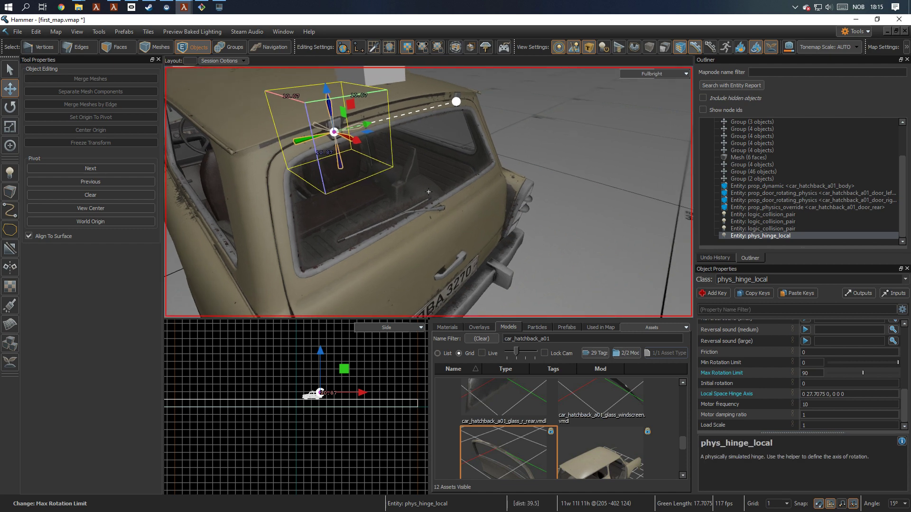
pyautogui.keyDown('ctrl'); pyautogui.click(405, 233); pyautogui.keyUp('ctrl')
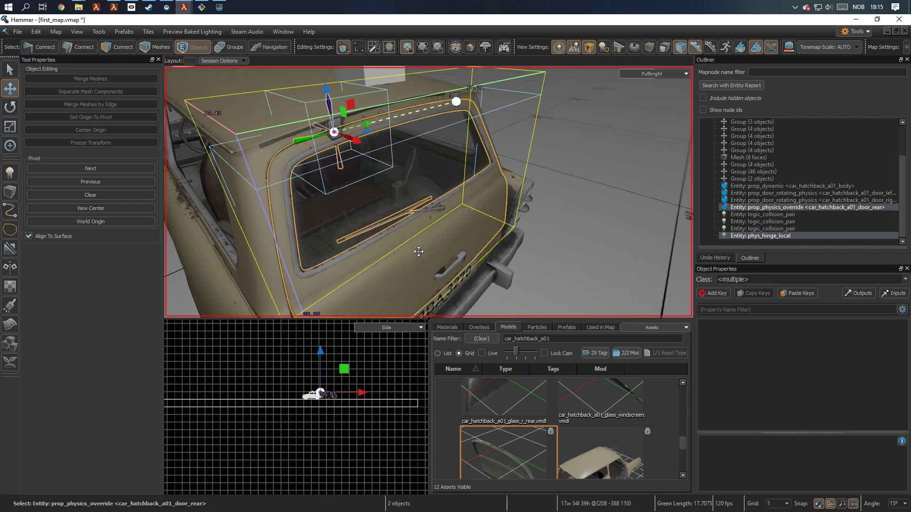
pyautogui.scroll(2, 418, 283)
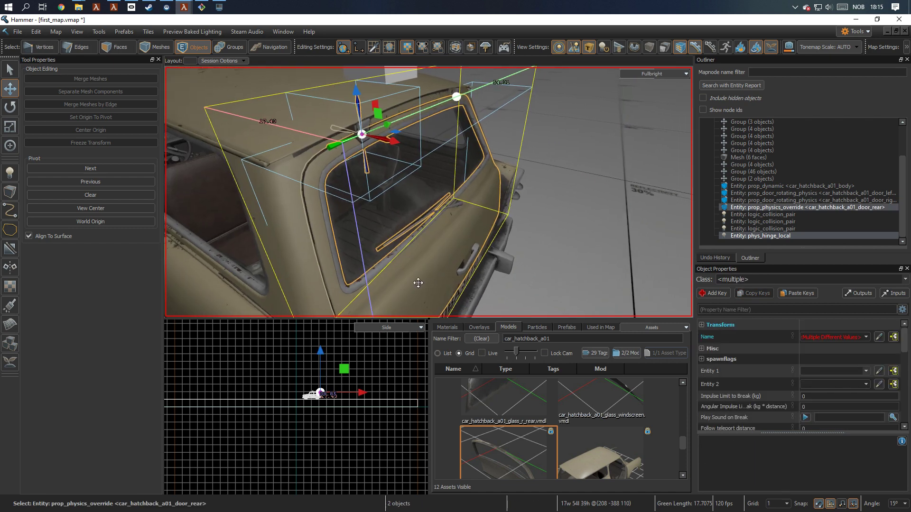
pyautogui.press('r')
pyautogui.moveTo(418, 283); pyautogui.dragTo(429, 192, button='right')
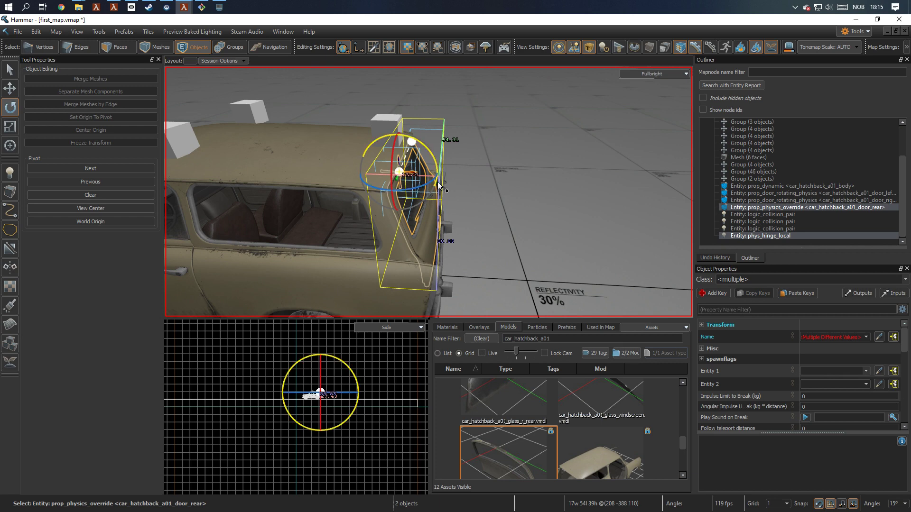
pyautogui.moveTo(438, 181); pyautogui.dragTo(372, 113)
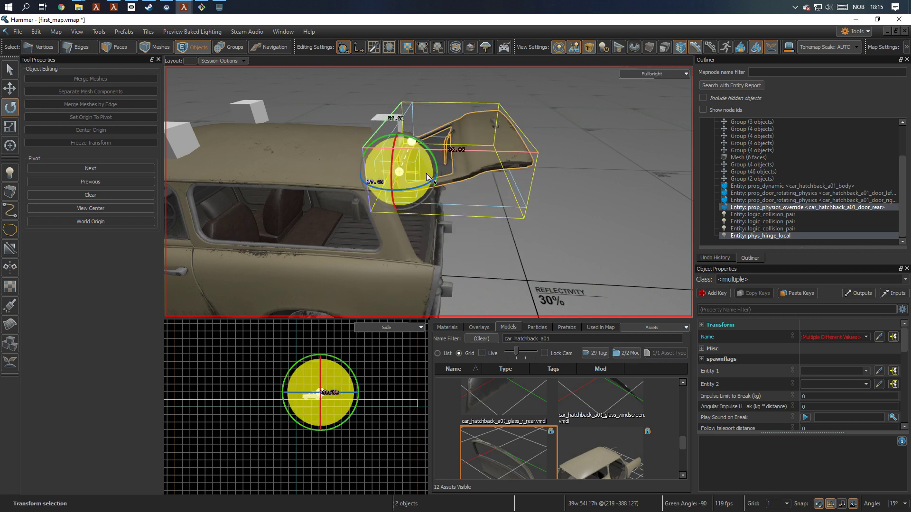
pyautogui.moveTo(427, 172); pyautogui.dragTo(544, 190, button='right')
pyautogui.press('Escape')
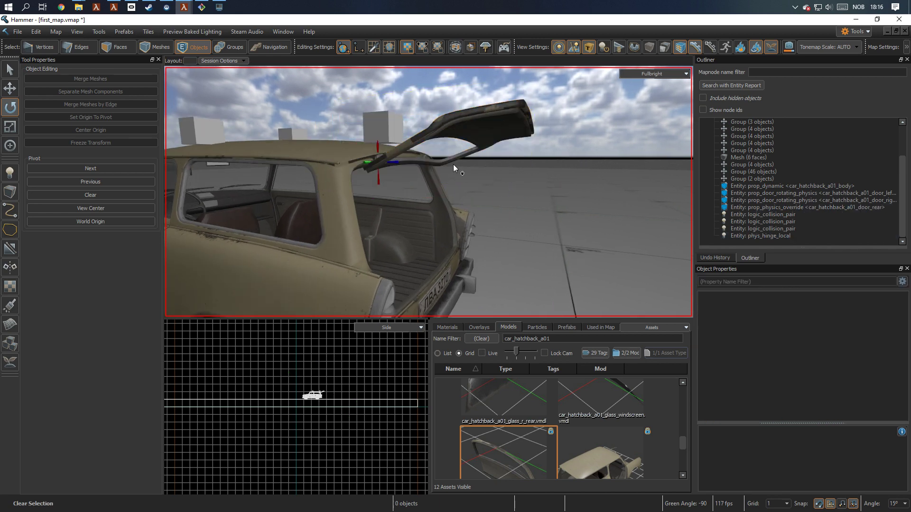
pyautogui.moveTo(453, 165); pyautogui.dragTo(429, 162, button='right')
pyautogui.click(437, 171)
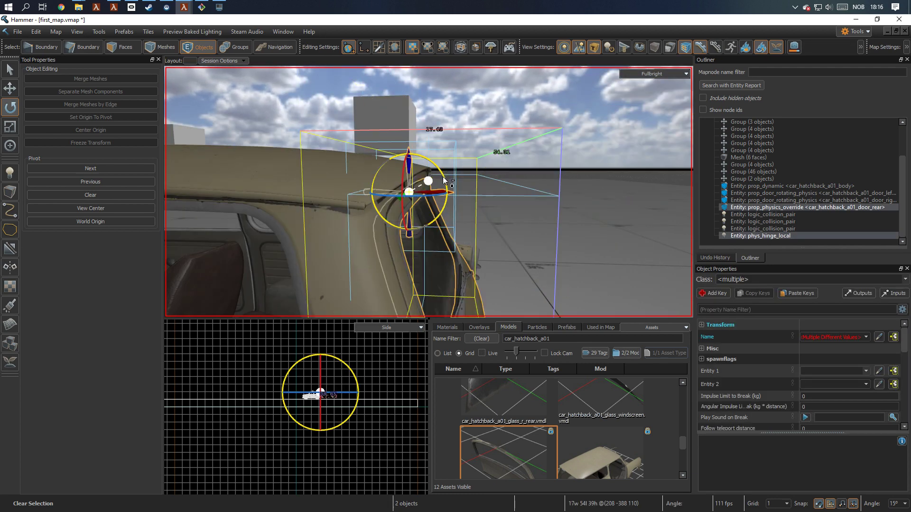
# - Lower the phys_hinge_local about 0.66 units at the rear door's left hinge bracket
pyautogui.rightClick(492, 187)
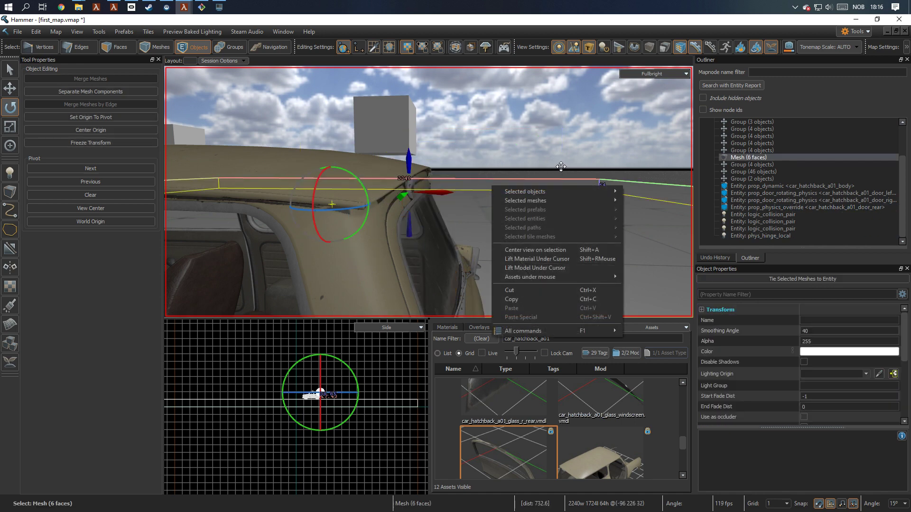
pyautogui.click(561, 166)
pyautogui.press('w')
pyautogui.rightClick(501, 158)
pyautogui.click(451, 192)
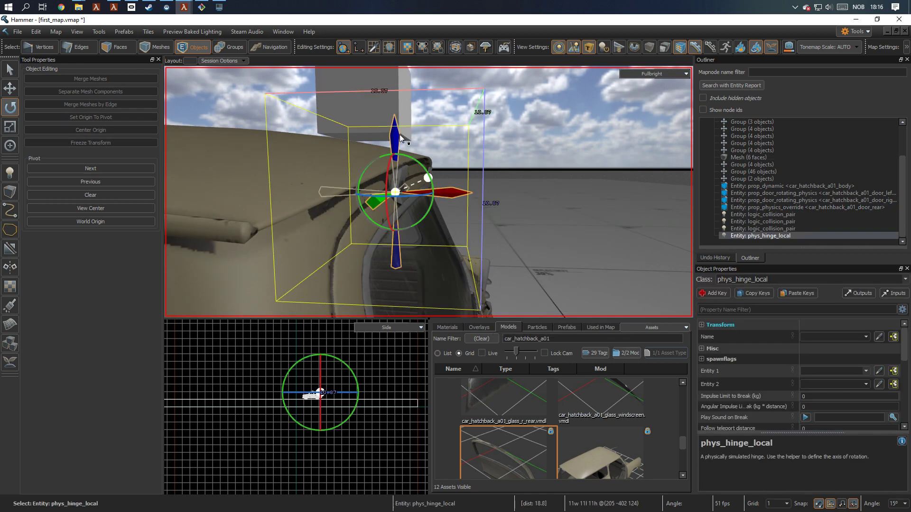
pyautogui.press('w')
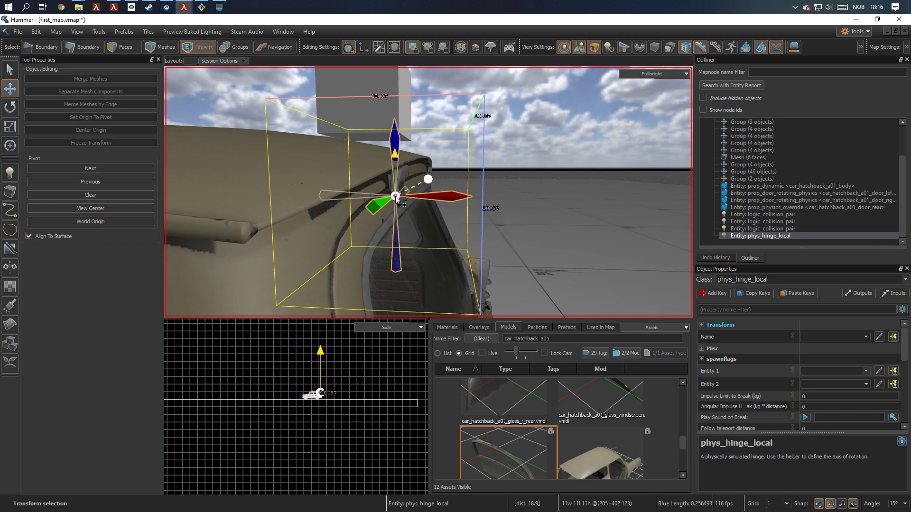
pyautogui.keyDown('ctrl'); pyautogui.moveTo(395, 196); pyautogui.dragTo(396, 200); pyautogui.keyUp('ctrl')
pyautogui.moveTo(532, 270); pyautogui.dragTo(533, 303, button='right')
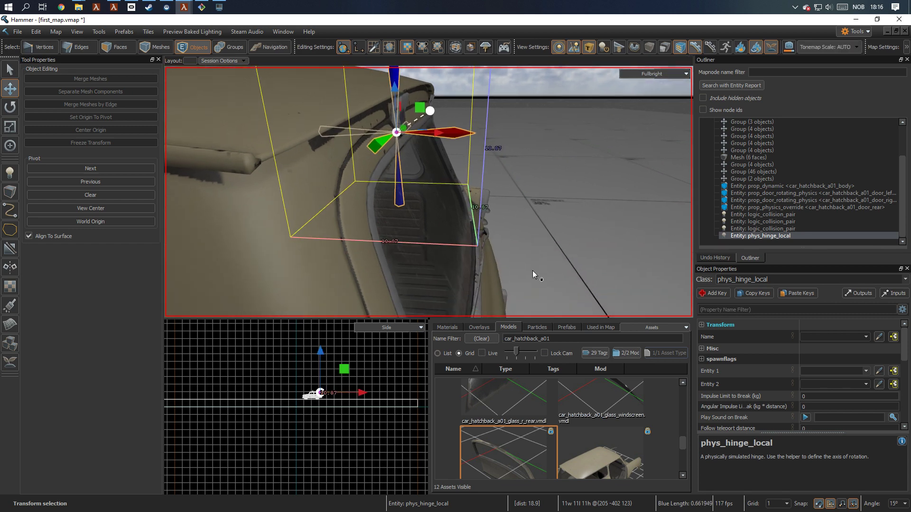
# - Test the lowered pivot by rotating the rear door and hinge open together, and undo the rotation
pyautogui.keyDown('ctrl'); pyautogui.click(490, 289); pyautogui.keyUp('ctrl')
pyautogui.press('e')
pyautogui.moveTo(517, 249); pyautogui.dragTo(471, 217, button='right')
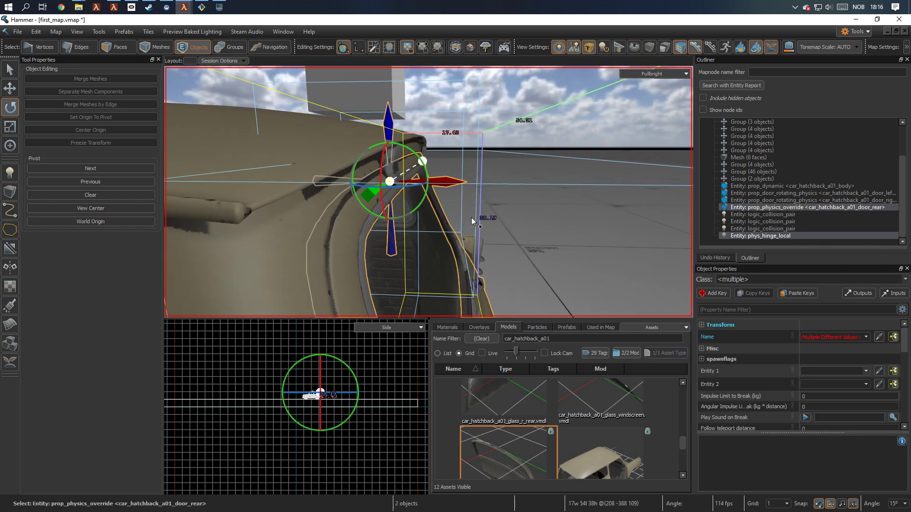
pyautogui.moveTo(425, 192); pyautogui.dragTo(471, 118)
pyautogui.click(584, 262)
pyautogui.moveTo(584, 262); pyautogui.dragTo(522, 258, button='right')
pyautogui.moveTo(428, 192); pyautogui.dragTo(451, 192, button='right')
pyautogui.hotkey('ctrl', 'z')
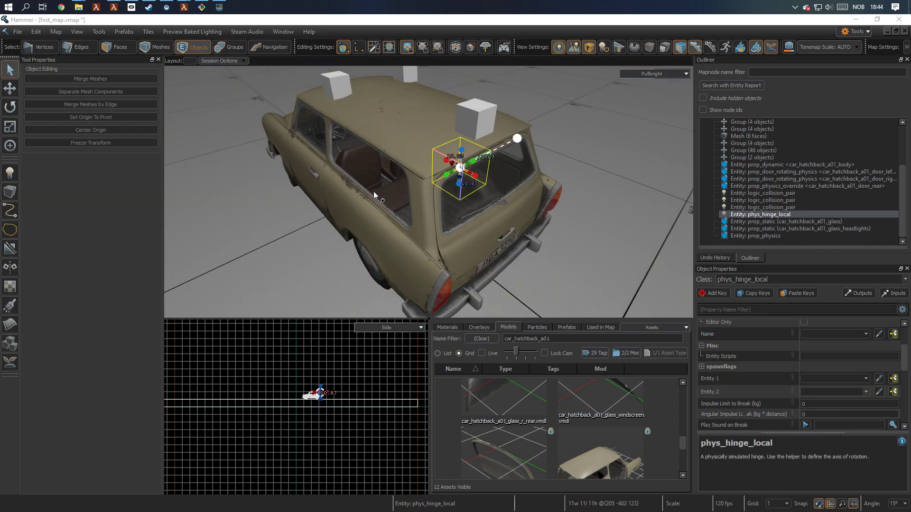
# - Assign the rear door car_hatchback_a01_door_rear as Entity 1 of the phys_hinge_local
pyautogui.click(879, 378)
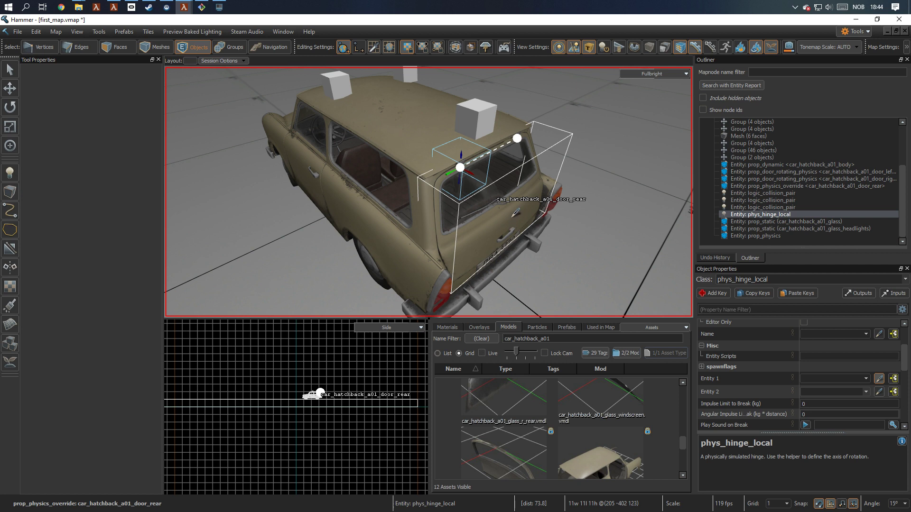
pyautogui.click(513, 215)
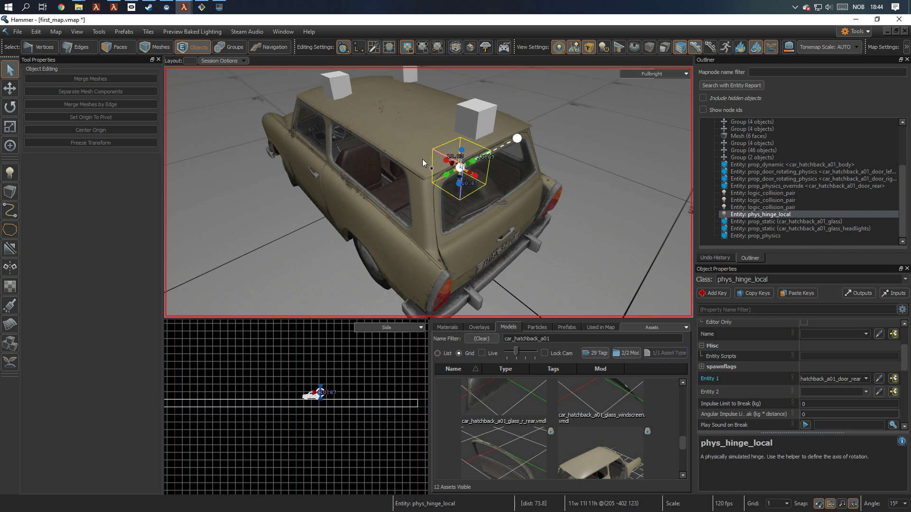
pyautogui.click(830, 367)
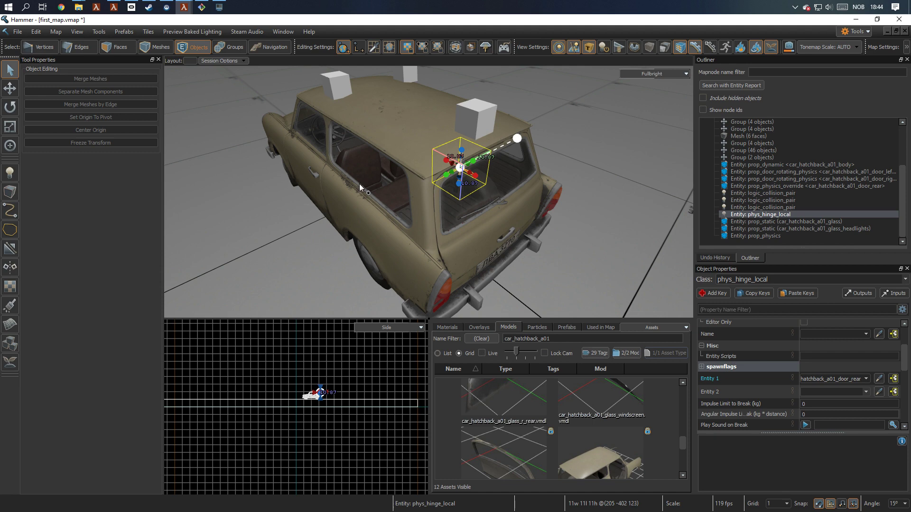
pyautogui.hotkey('ctrl', 's')
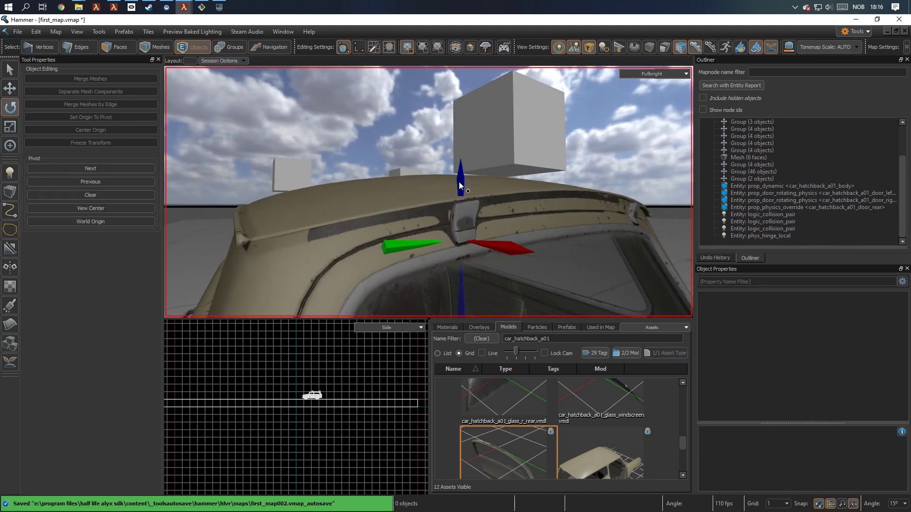
# - Set the phys_hinge_local's forward travel sound to Car_Trunk.Open and its backward travel sound to Car_Trunk.Close, previewing both
pyautogui.press('e')
pyautogui.scroll(-2, 741, 382)
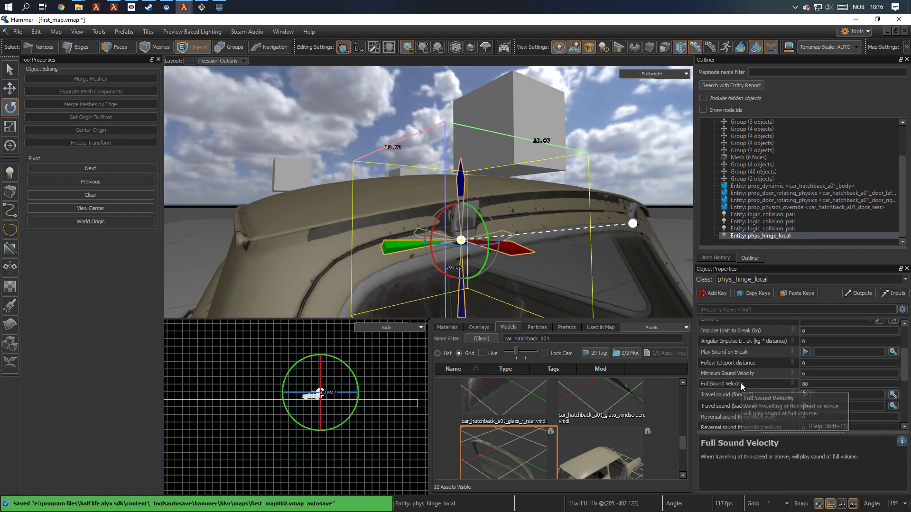
pyautogui.scroll(-2, 763, 386)
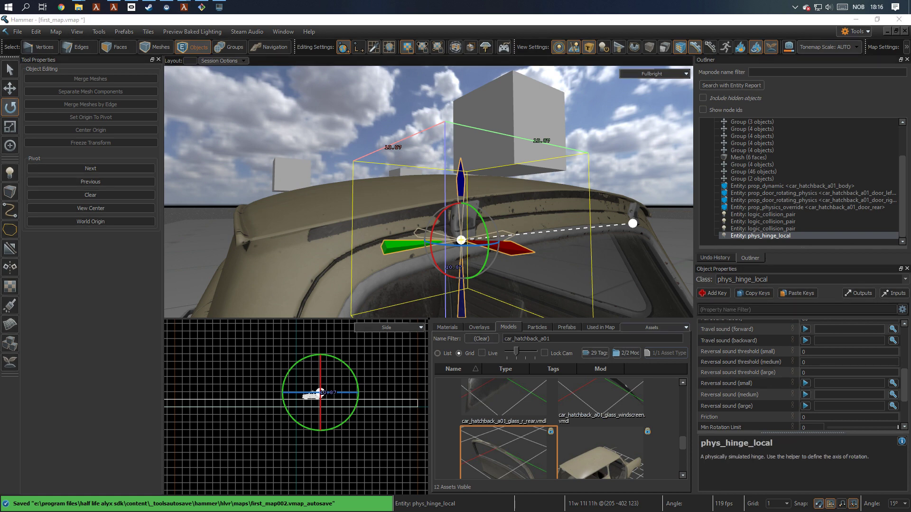
pyautogui.click(826, 329)
pyautogui.write('Car_Trunk.Open')
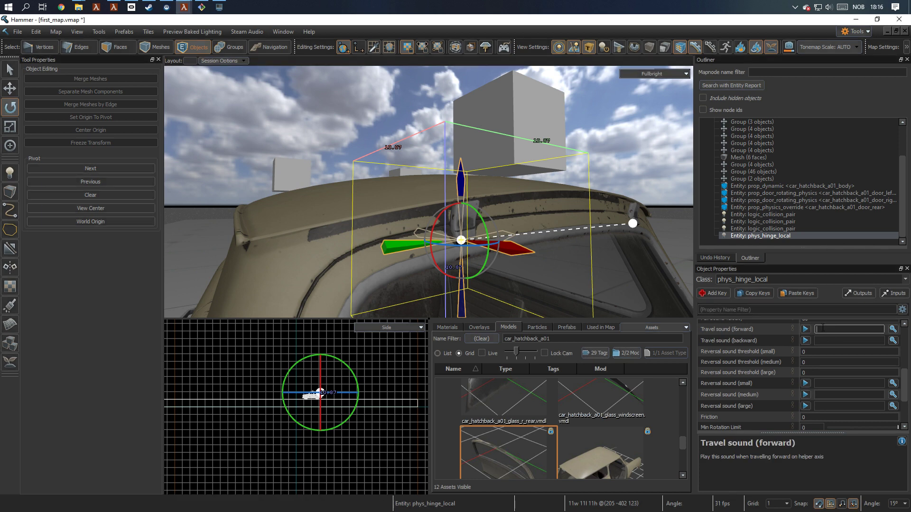
pyautogui.click(806, 330)
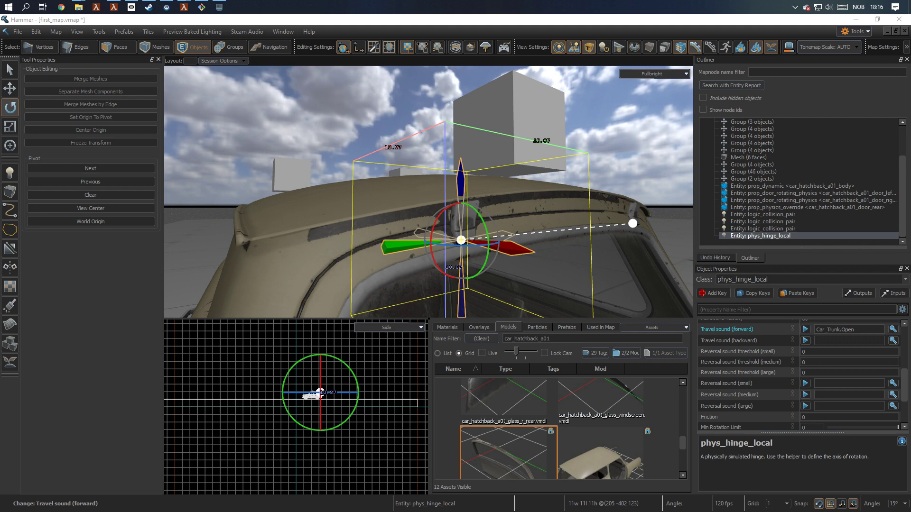
pyautogui.click(828, 341)
pyautogui.write('Car_Trunk.Close')
pyautogui.click(806, 342)
# - Set the phys_hinge_local's small reversal sound to Car_Trunk.Reverse and preview it
pyautogui.click(825, 384)
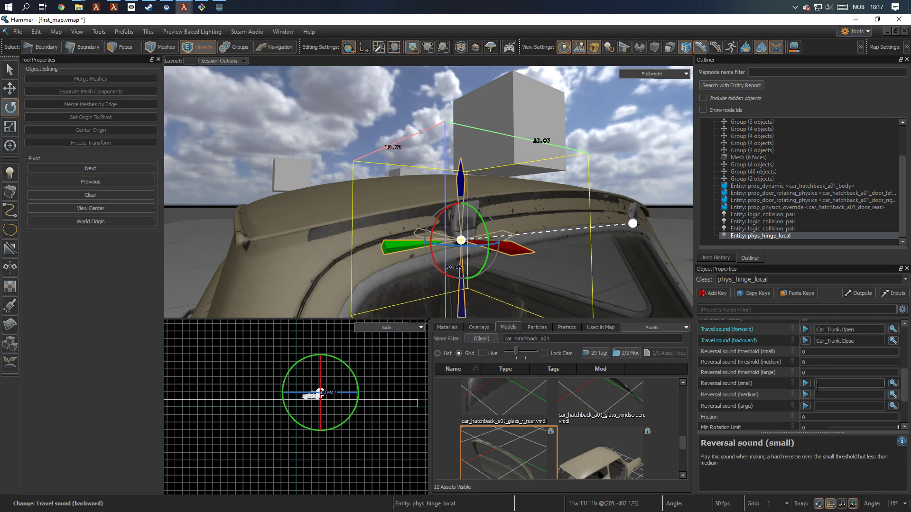
pyautogui.write('Car_Trunk.Reverse')
pyautogui.click(806, 383)
# - Set the phys_hinge_local's Friction to 0.9 and clear the selection
pyautogui.scroll(-2, 775, 368)
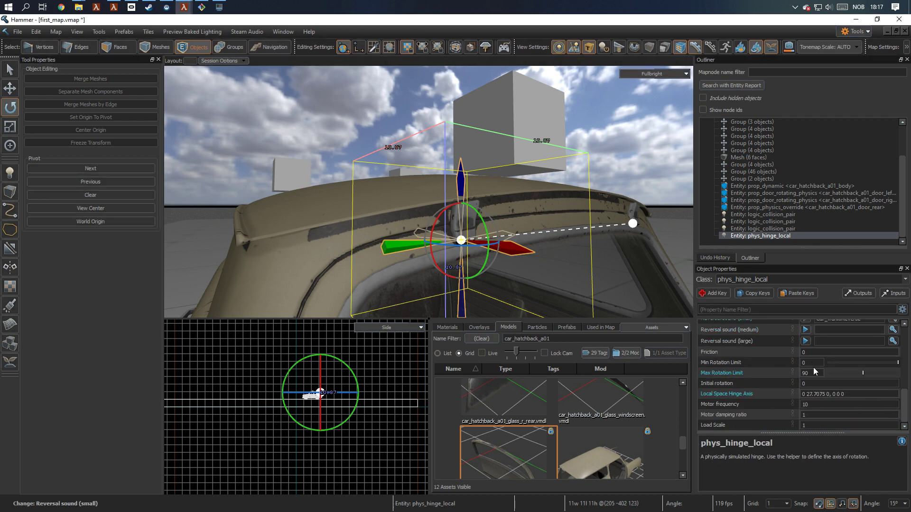
pyautogui.click(812, 353)
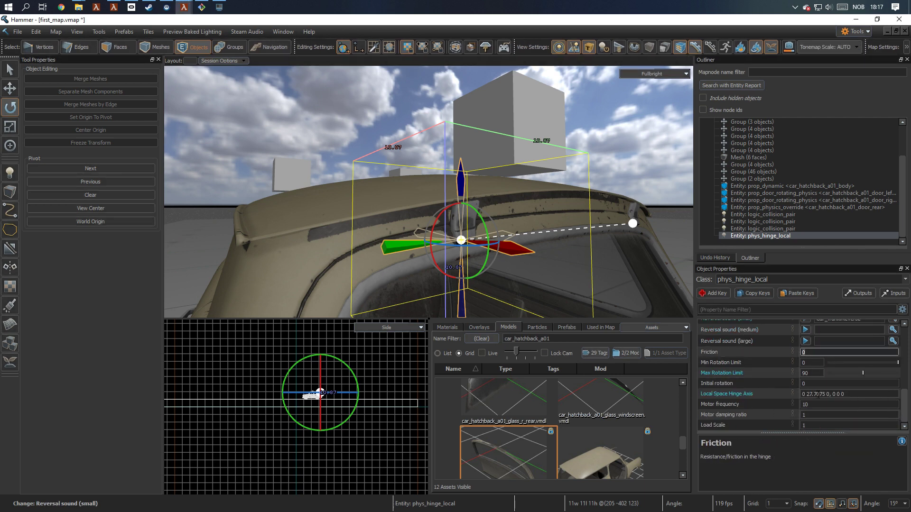
pyautogui.write('.9')
pyautogui.click(809, 362)
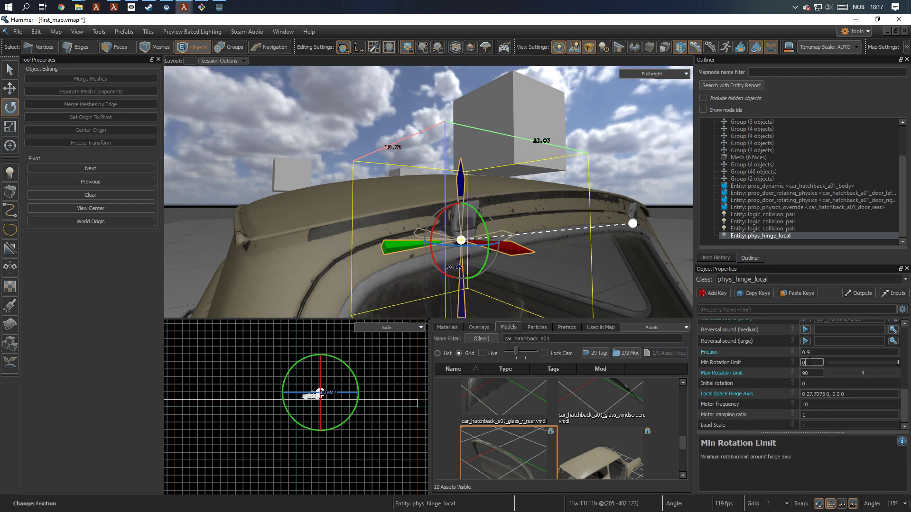
pyautogui.scroll(-5, 582, 284)
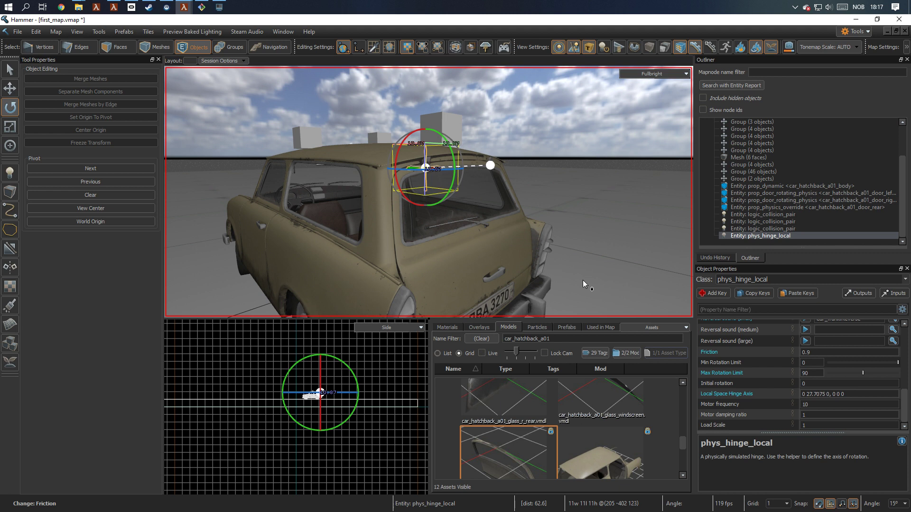
pyautogui.moveTo(532, 257); pyautogui.dragTo(542, 269, button='right')
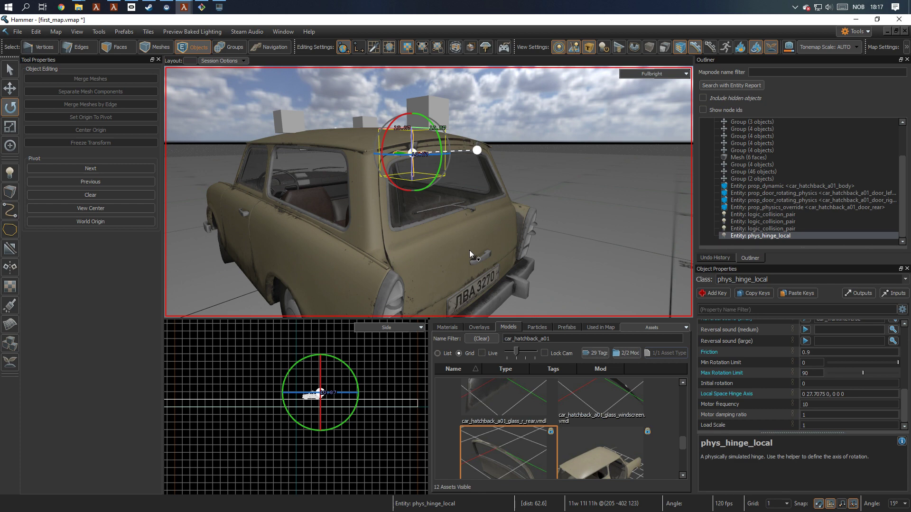
pyautogui.click(543, 134)
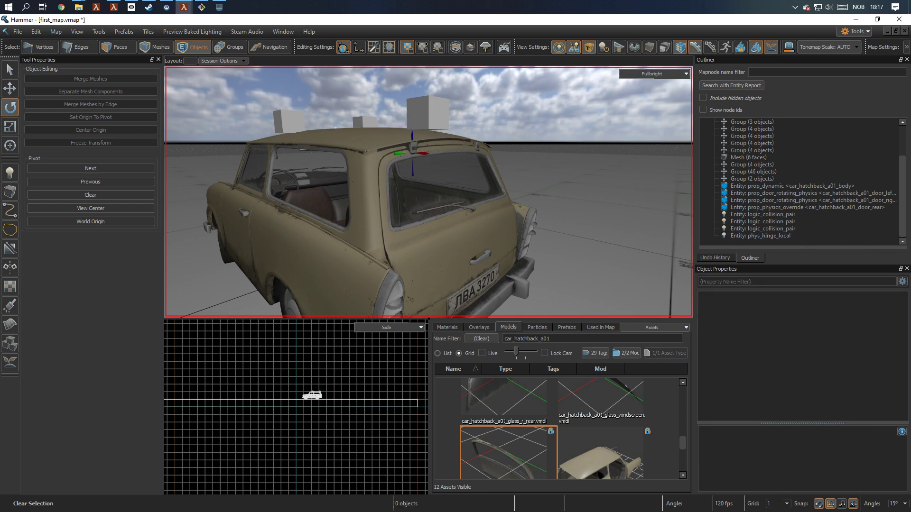
# - Place a prop_handpose entity on the rear door's handle
pyautogui.moveTo(429, 192); pyautogui.dragTo(545, 133, button='right')
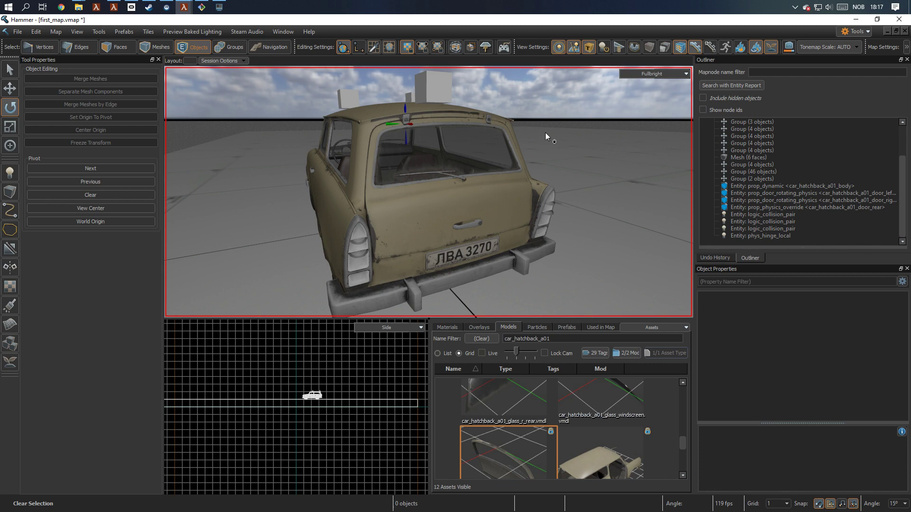
pyautogui.scroll(5, 545, 132)
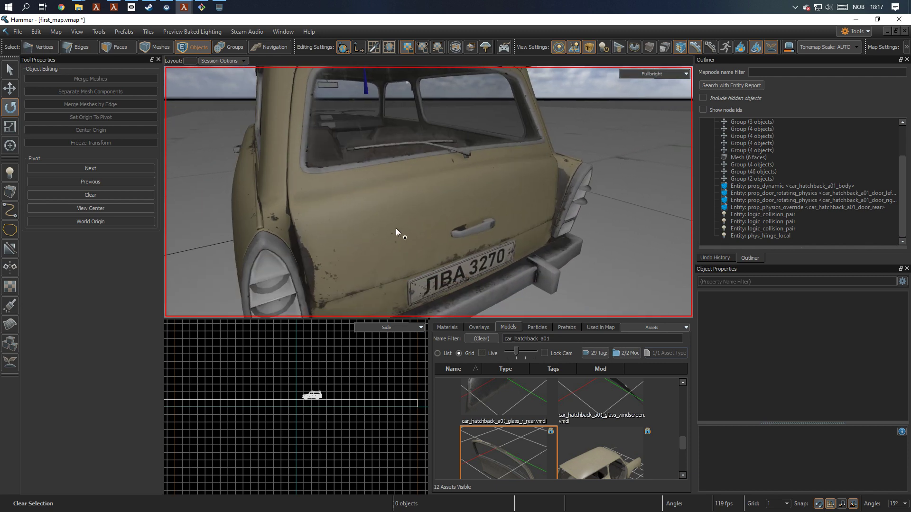
pyautogui.click(9, 172)
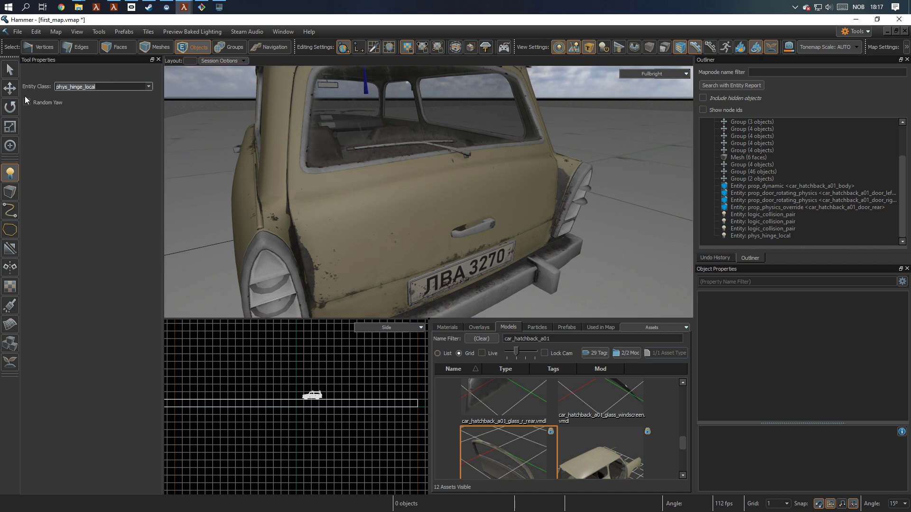
pyautogui.write('handpose')
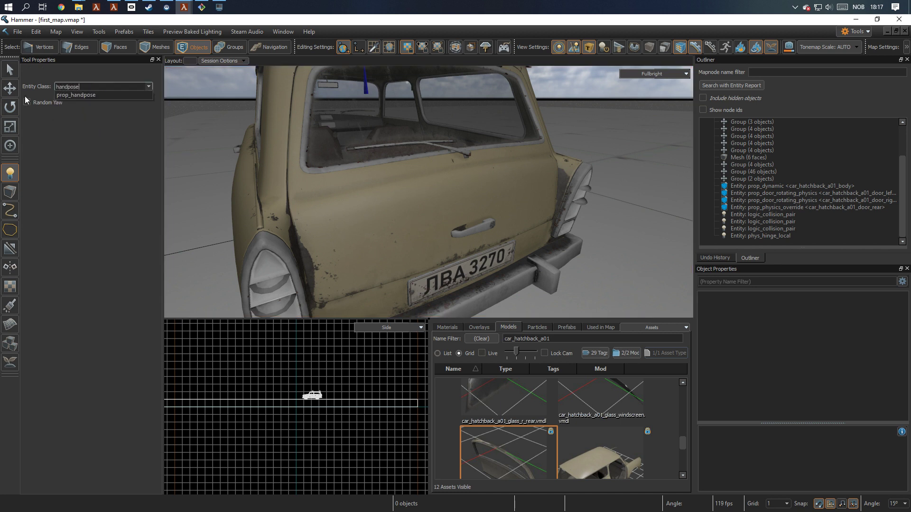
pyautogui.click(69, 95)
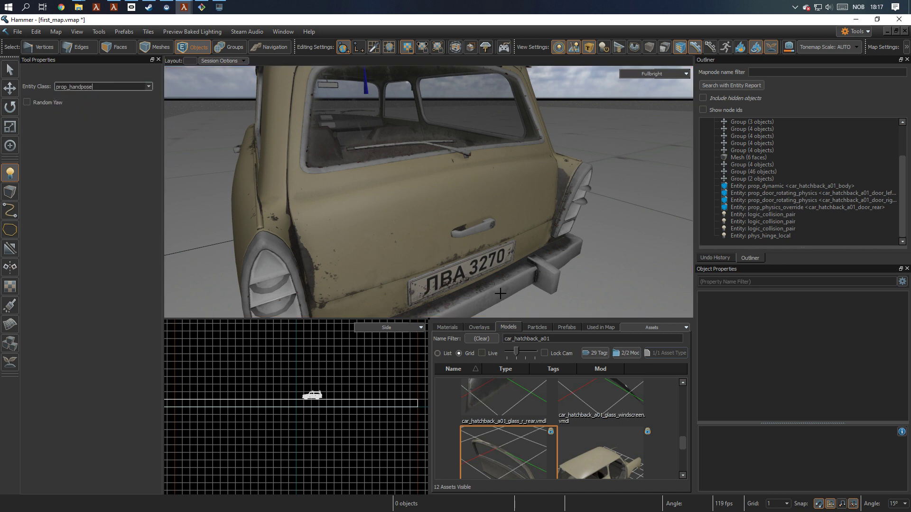
pyautogui.click(473, 234)
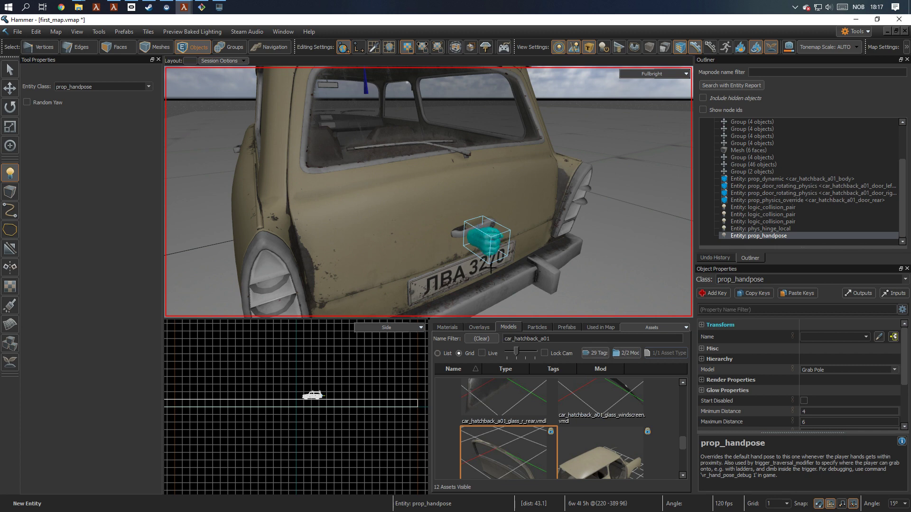
# - Rotate the prop_handpose by 90° and turn it again to match the grip direction of the rear door's handle
pyautogui.press('w')
pyautogui.moveTo(478, 275)
pyautogui.mouseDown(button='right')
pyautogui.moveTo(428, 191)
pyautogui.moveTo(478, 276)
pyautogui.mouseUp(button='right')
pyautogui.press('w')
pyautogui.press('s')
pyautogui.press('e')
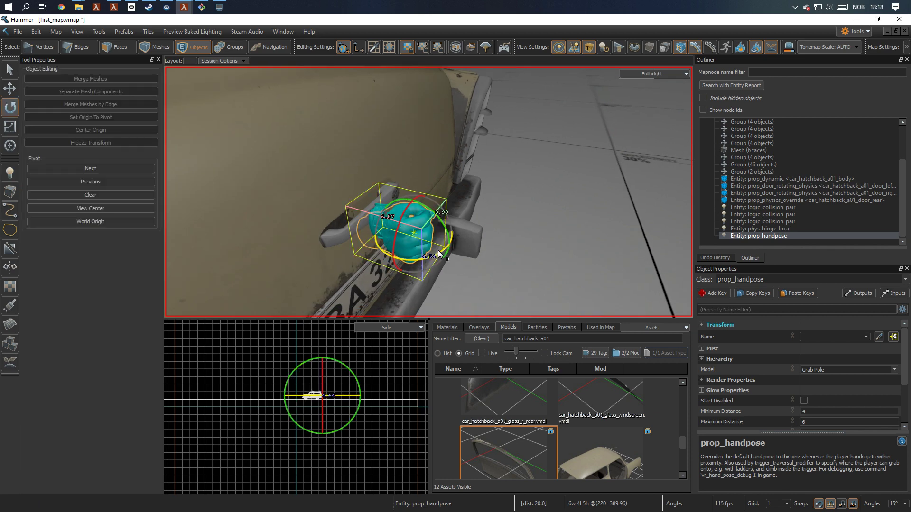
pyautogui.moveTo(438, 254); pyautogui.dragTo(395, 271)
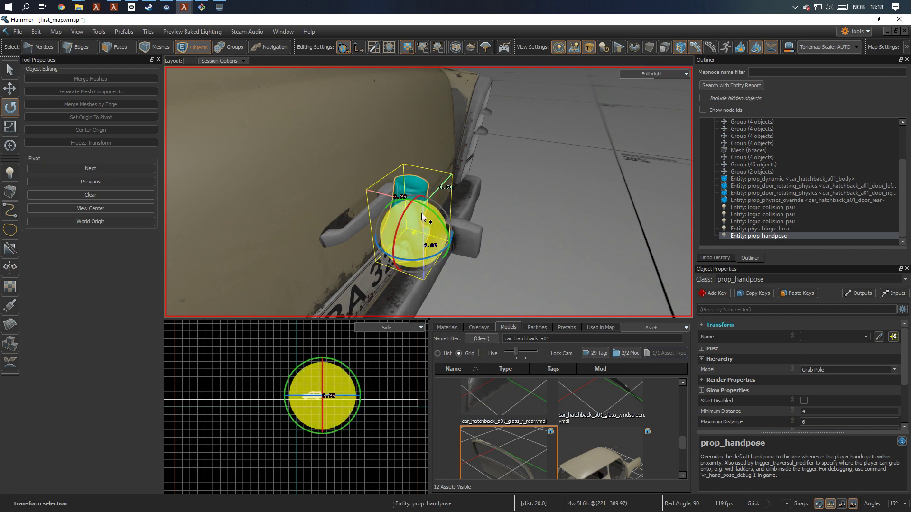
pyautogui.moveTo(447, 228); pyautogui.dragTo(496, 304)
pyautogui.moveTo(497, 304); pyautogui.dragTo(420, 268, button='right')
# - Move the prop_handpose about 4.3 units toward the rear door and fine-tune its position on the handle
pyautogui.press('w')
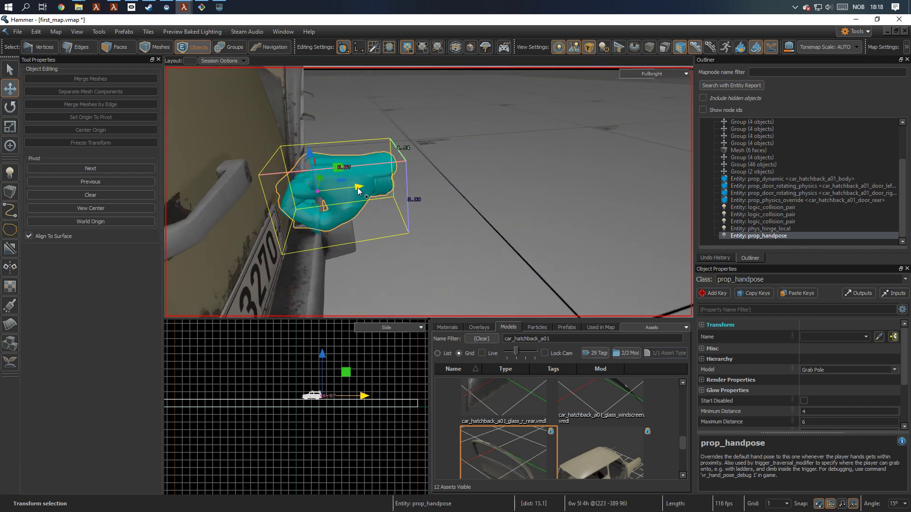
pyautogui.moveTo(357, 187); pyautogui.dragTo(217, 195)
pyautogui.moveTo(217, 196); pyautogui.dragTo(429, 191, button='right')
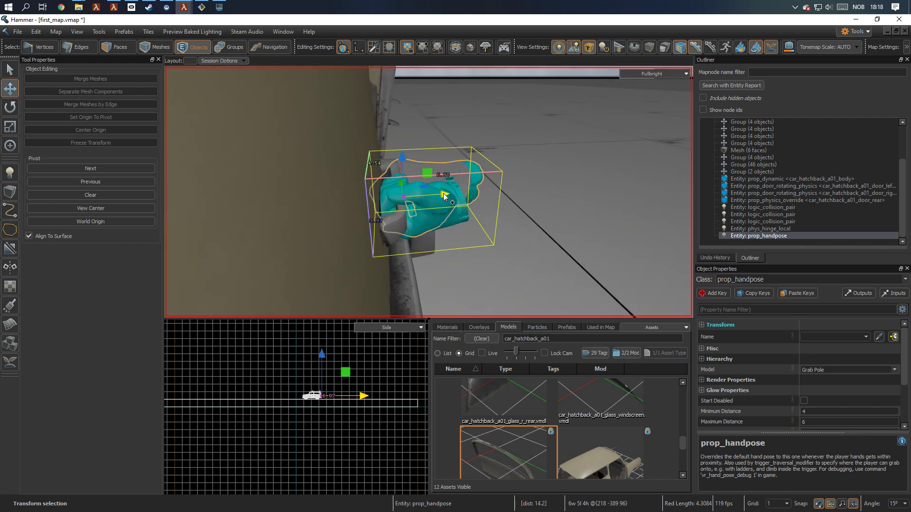
pyautogui.keyDown('ctrl'); pyautogui.moveTo(400, 198); pyautogui.dragTo(396, 197); pyautogui.keyUp('ctrl')
pyautogui.press('z')
pyautogui.press('d')
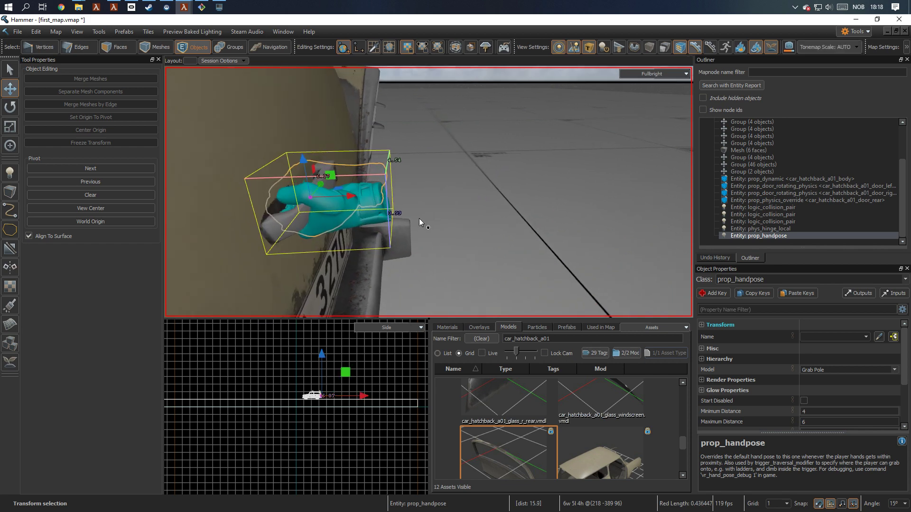
# - Tilt the prop_handpose by about 9° and inspect its grip on the handle from several angles
pyautogui.press('e')
pyautogui.moveTo(344, 181); pyautogui.dragTo(360, 196)
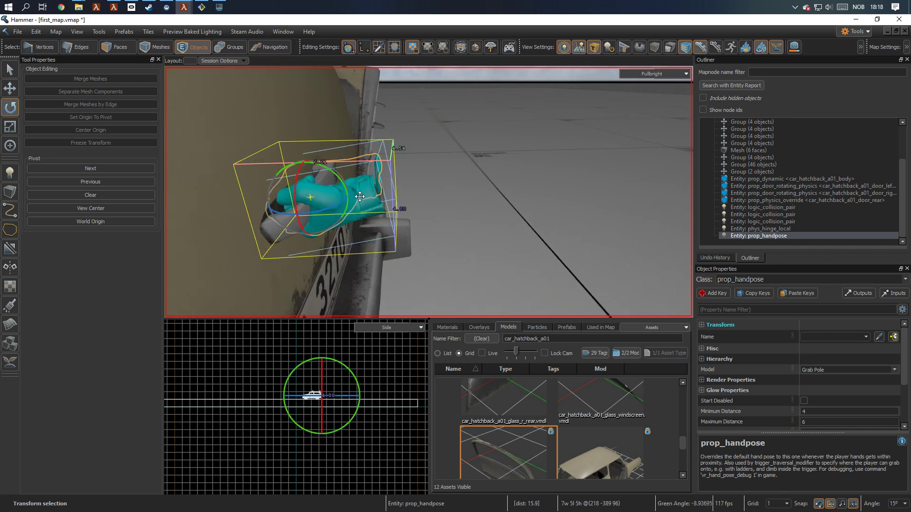
pyautogui.moveTo(360, 196); pyautogui.dragTo(368, 204, button='right')
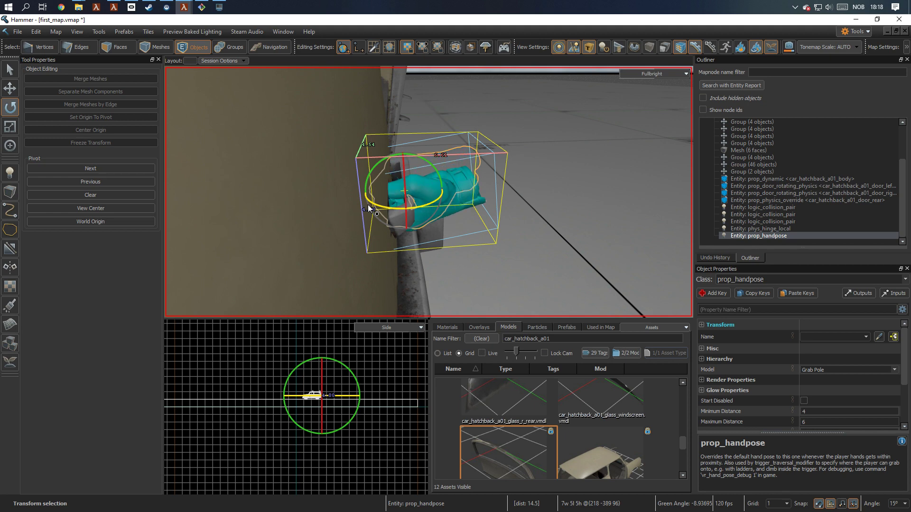
pyautogui.moveTo(413, 218); pyautogui.dragTo(413, 192, button='right')
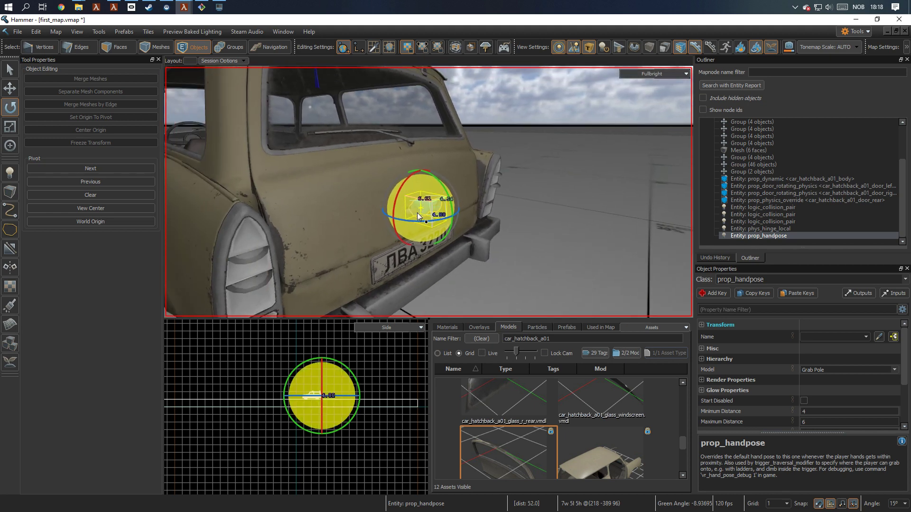
pyautogui.moveTo(486, 142)
pyautogui.mouseDown(button='right')
pyautogui.moveTo(428, 192)
pyautogui.moveTo(486, 143)
pyautogui.mouseUp(button='right')
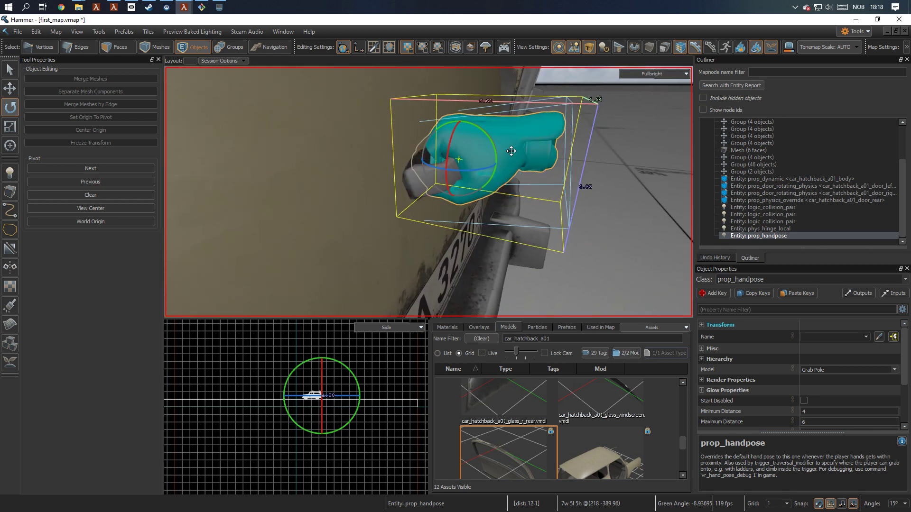
pyautogui.moveTo(525, 163)
pyautogui.mouseDown(button='right')
pyautogui.moveTo(429, 192)
pyautogui.moveTo(525, 162)
pyautogui.mouseUp(button='right')
pyautogui.scroll(-1, 525, 162)
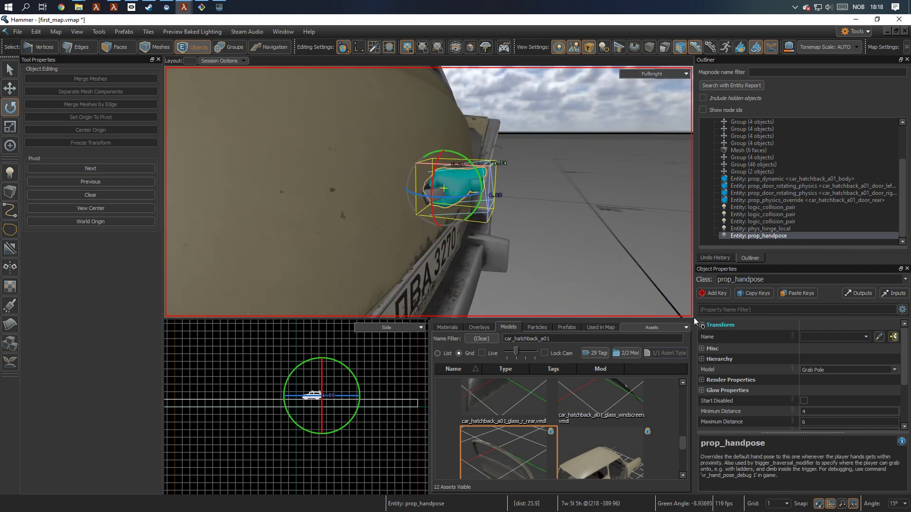
# - Parent the prop_handpose to the car_hatchback_a01_door_rear entity by picking the rear door in the scene
pyautogui.click(731, 361)
pyautogui.click(879, 370)
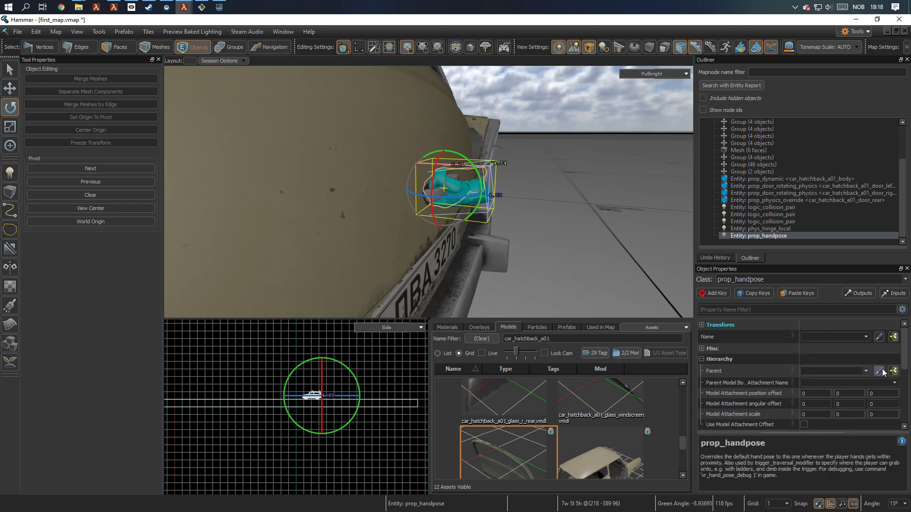
pyautogui.scroll(-8, 532, 202)
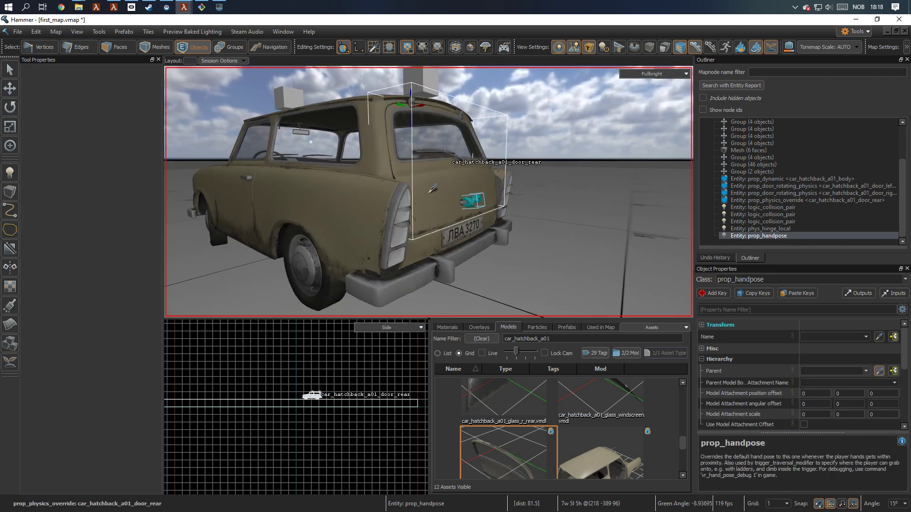
pyautogui.click(434, 191)
pyautogui.scroll(2, 538, 169)
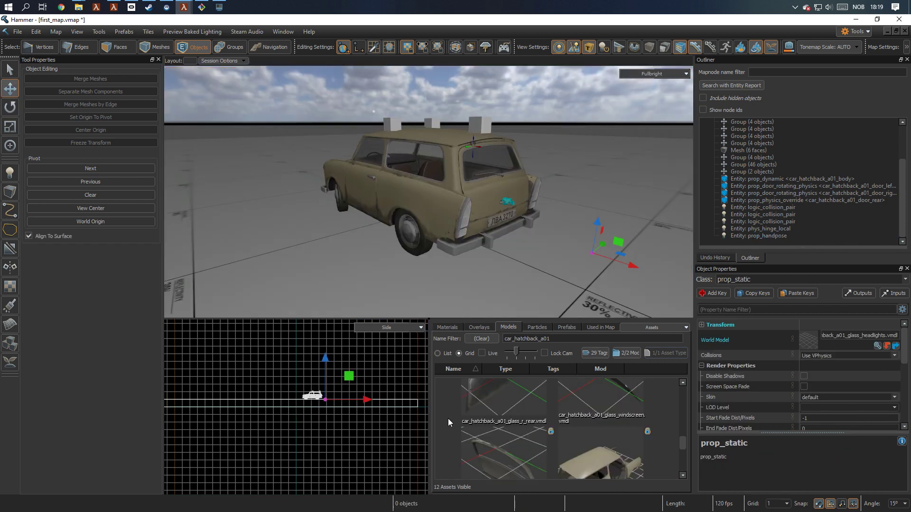
pyautogui.scroll(5, 448, 418)
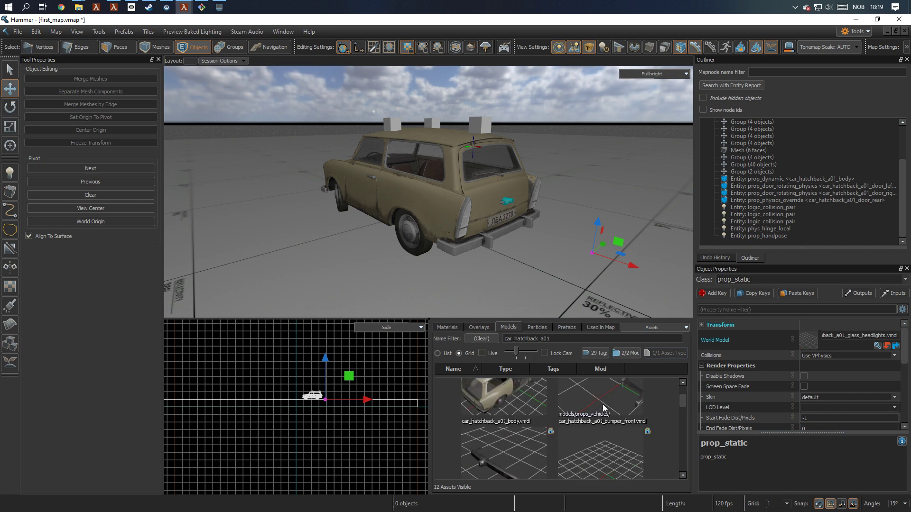
pyautogui.scroll(-4, 548, 400)
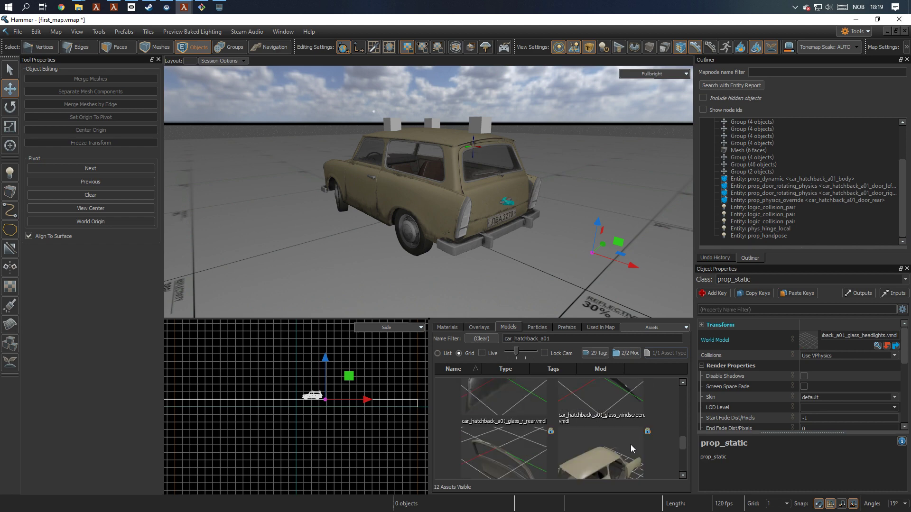
pyautogui.moveTo(630, 445); pyautogui.dragTo(516, 264)
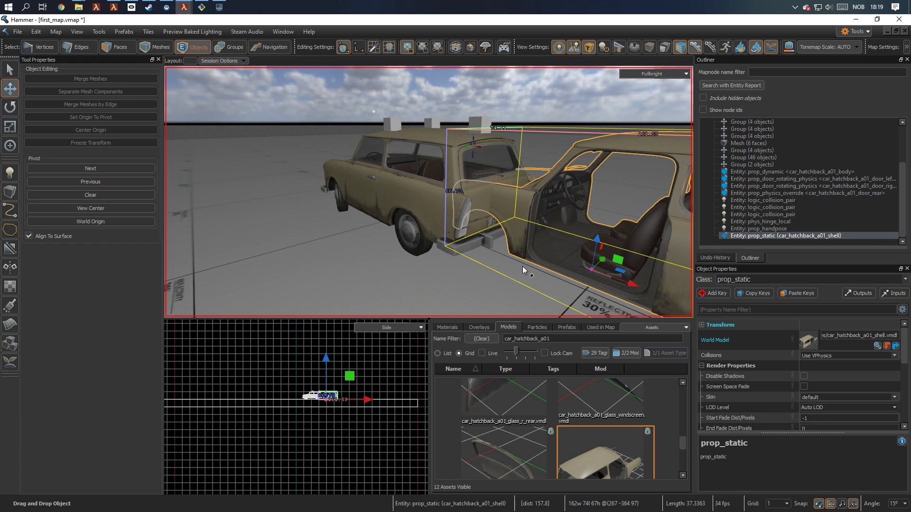
pyautogui.press('Delete')
# - Place the car_hatchback_a01_glass model as a prop_static beside the car
pyautogui.scroll(5, 567, 430)
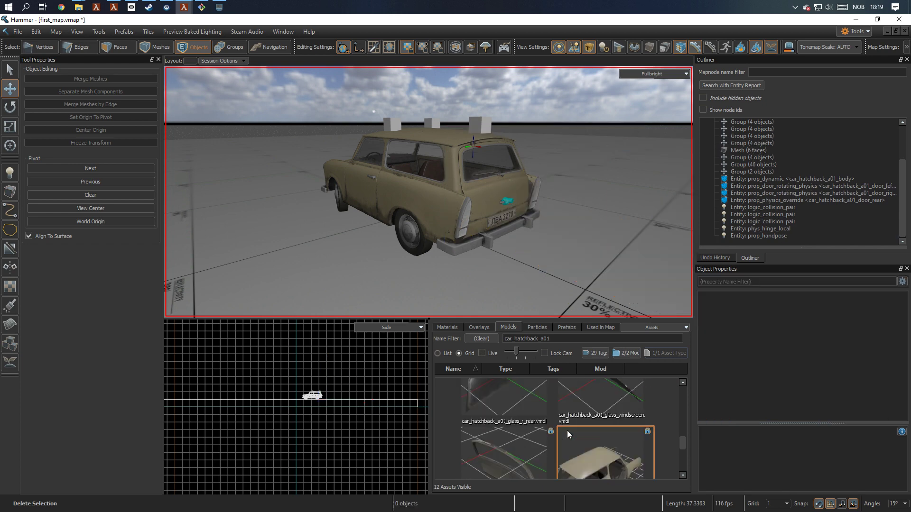
pyautogui.moveTo(616, 443); pyautogui.dragTo(595, 199)
pyautogui.press('w')
pyautogui.moveTo(595, 199); pyautogui.dragTo(428, 192, button='right')
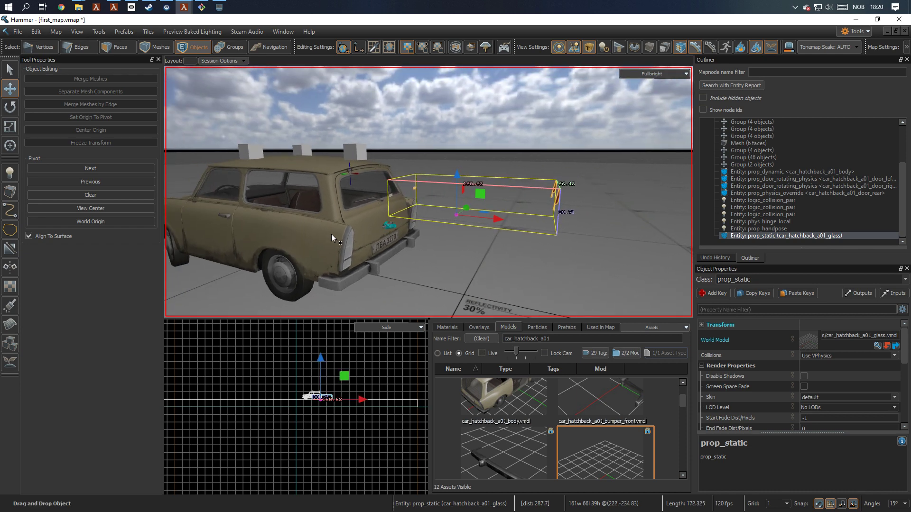
# - Enable raw edit mode for the car body's properties and copy its origin value
pyautogui.click(313, 234)
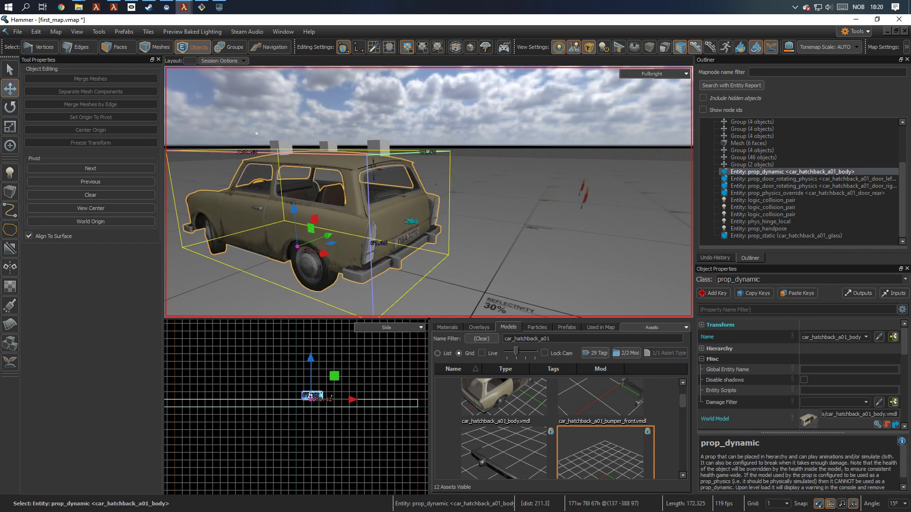
pyautogui.click(702, 325)
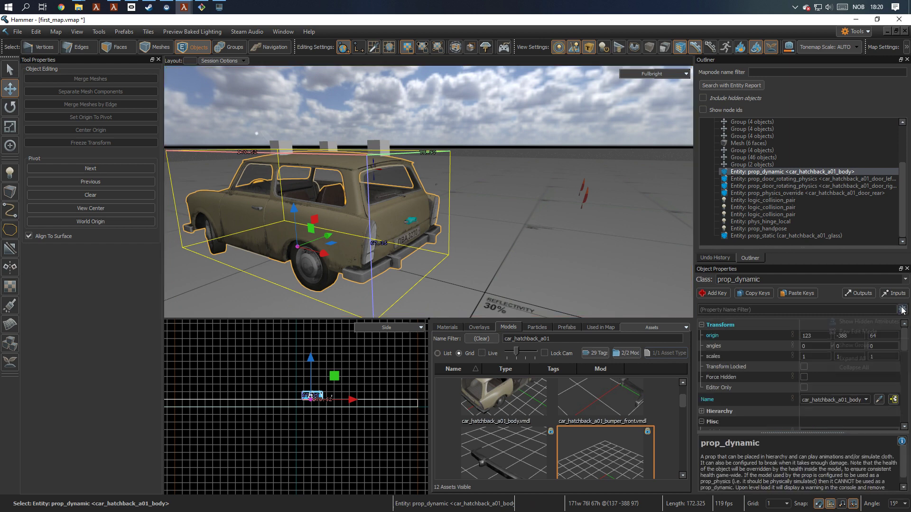
pyautogui.click(902, 310)
pyautogui.click(884, 332)
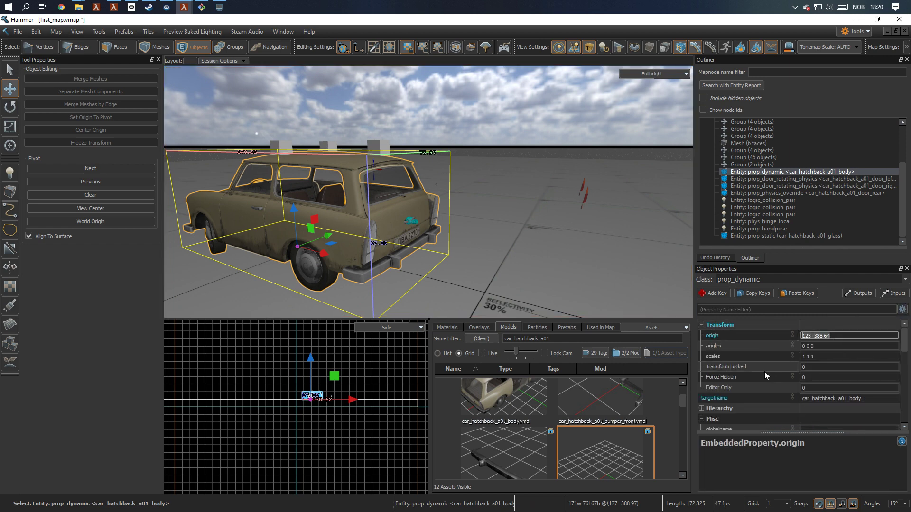
# - Set the origin of the car_hatchback_a01_glass prop to 123 -388 64 to align it with the car body
pyautogui.click(587, 196)
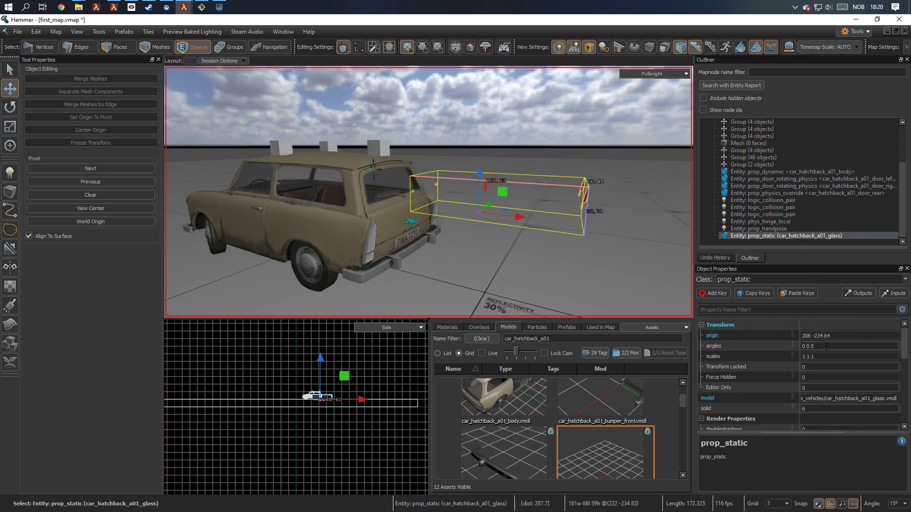
pyautogui.write('123 -388 64')
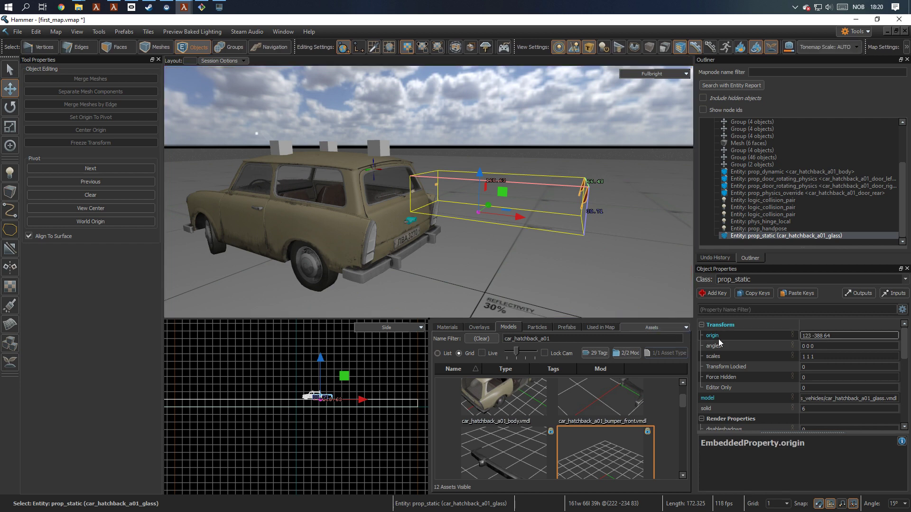
pyautogui.click(826, 346)
pyautogui.press('z')
pyautogui.press('a')
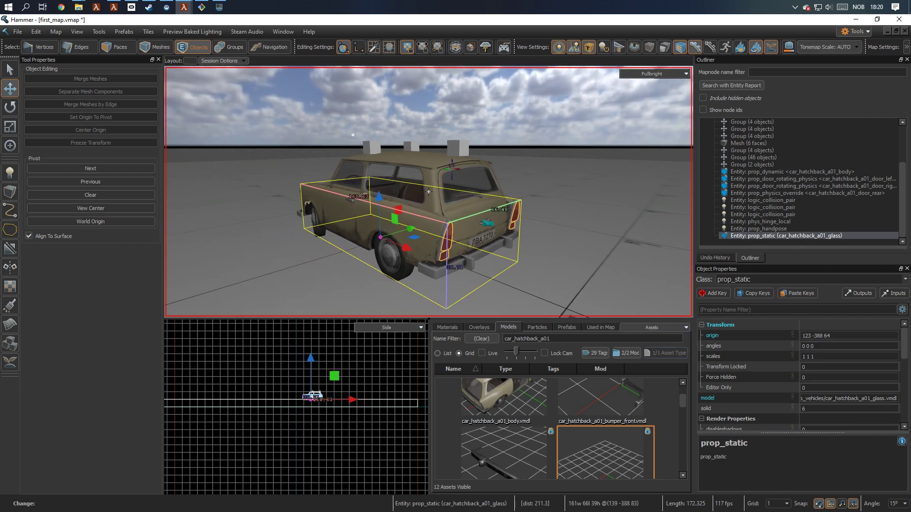
pyautogui.press('w')
pyautogui.moveTo(428, 192); pyautogui.dragTo(473, 231, button='right')
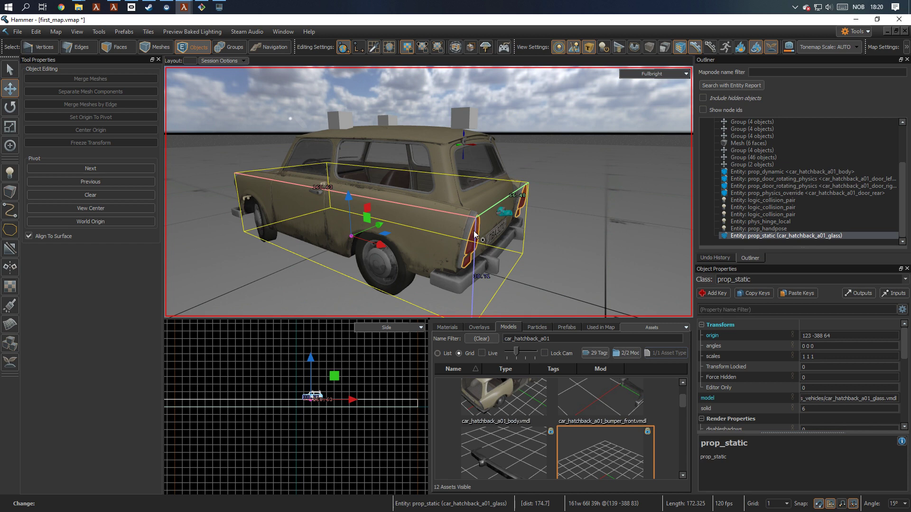
# - Place the car_hatchback_a01_glass_headlights model, set its origin to 123 -388 64, and check its fit on the car's front
pyautogui.scroll(-2, 550, 403)
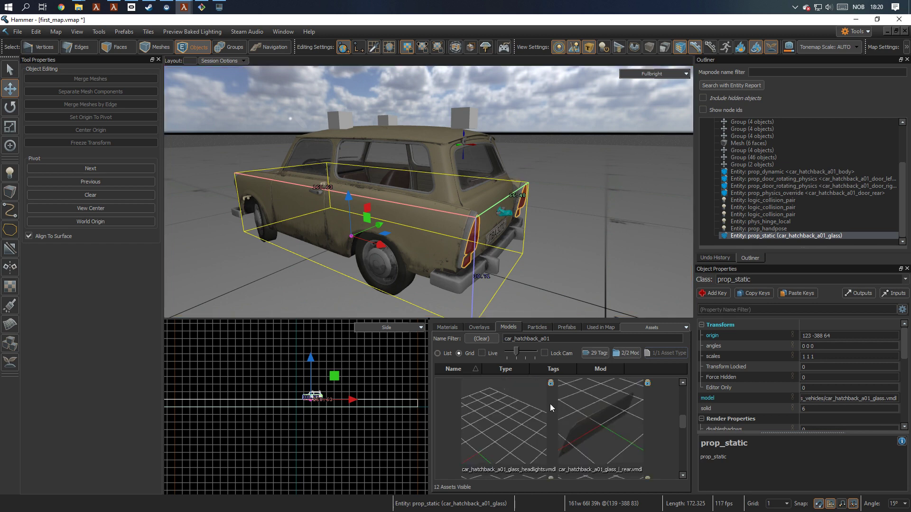
pyautogui.moveTo(499, 433); pyautogui.dragTo(635, 270)
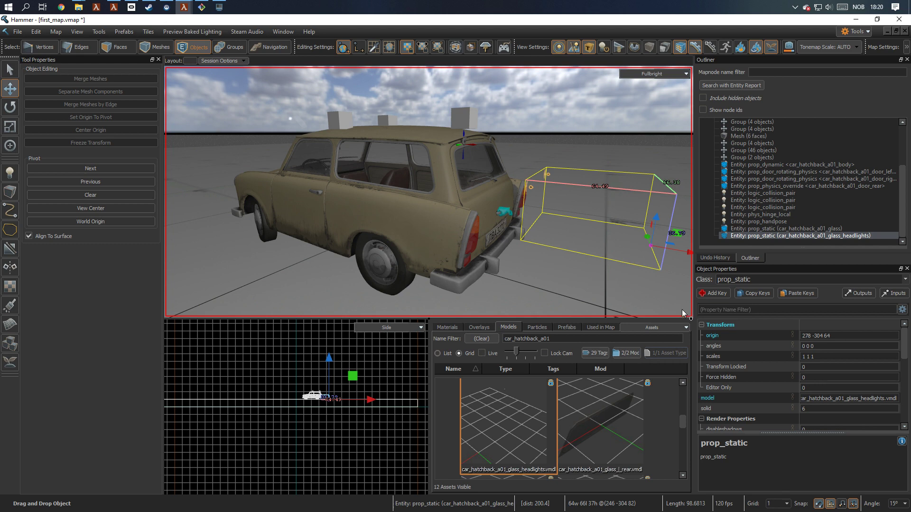
pyautogui.click(842, 337)
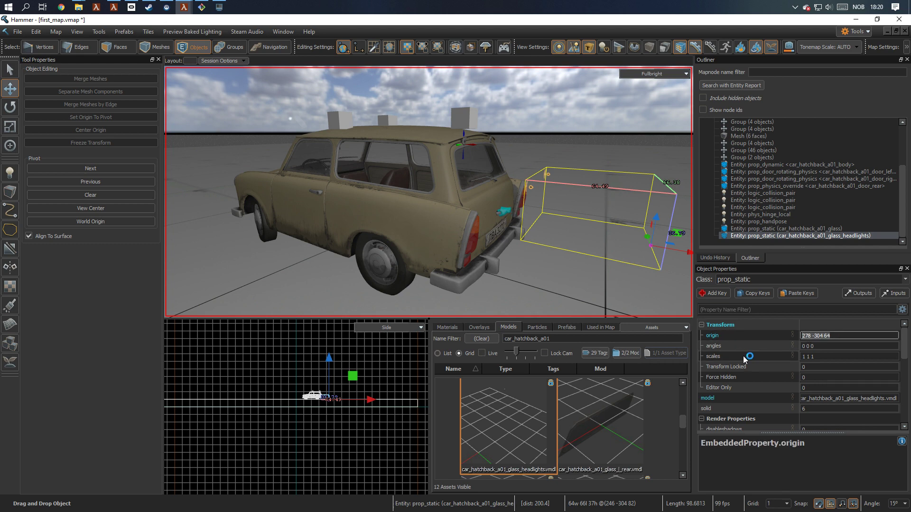
pyautogui.click(827, 350)
pyautogui.moveTo(407, 257); pyautogui.dragTo(428, 191, button='right')
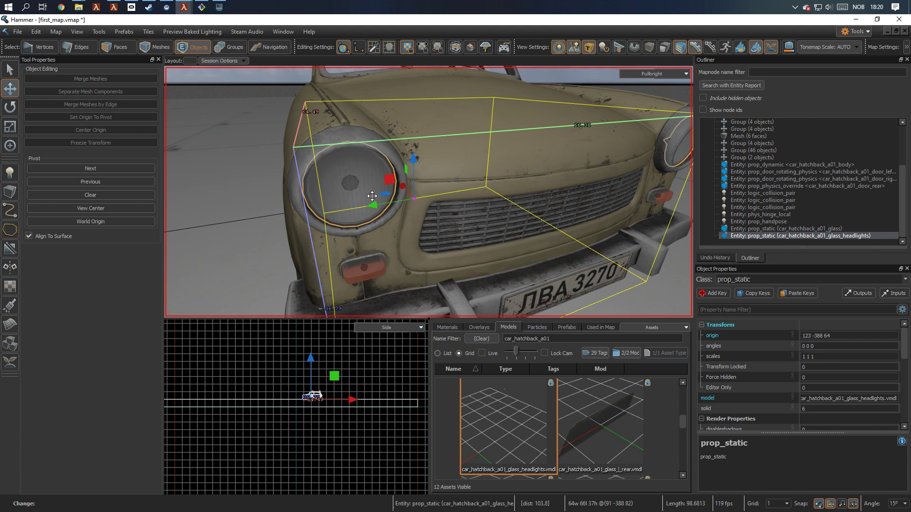
pyautogui.press('s')
pyautogui.press('d')
pyautogui.moveTo(372, 196); pyautogui.dragTo(372, 196, button='right')
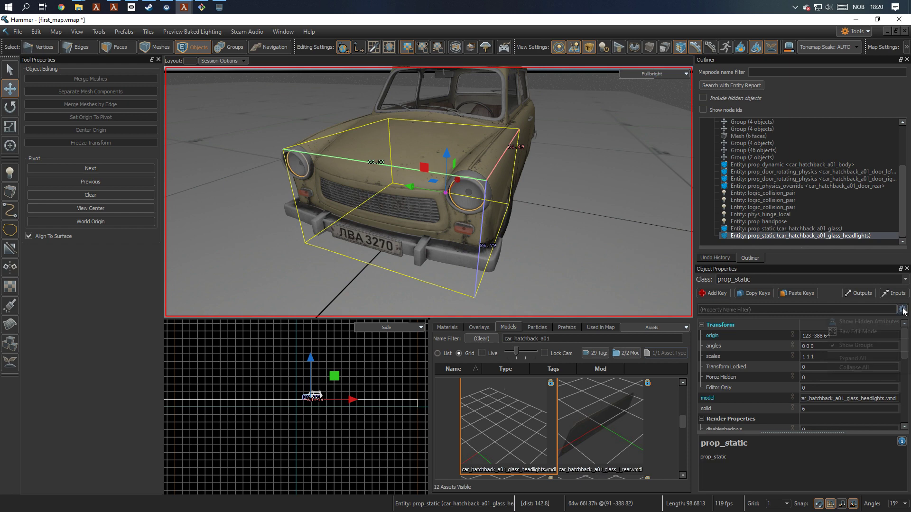
# - Turn off raw edit mode and place the car_hatchback_a01_glass_l_rear model on the ground beside the car
pyautogui.click(902, 310)
pyautogui.click(885, 331)
pyautogui.press('d')
pyautogui.moveTo(560, 120); pyautogui.dragTo(587, 203, button='right')
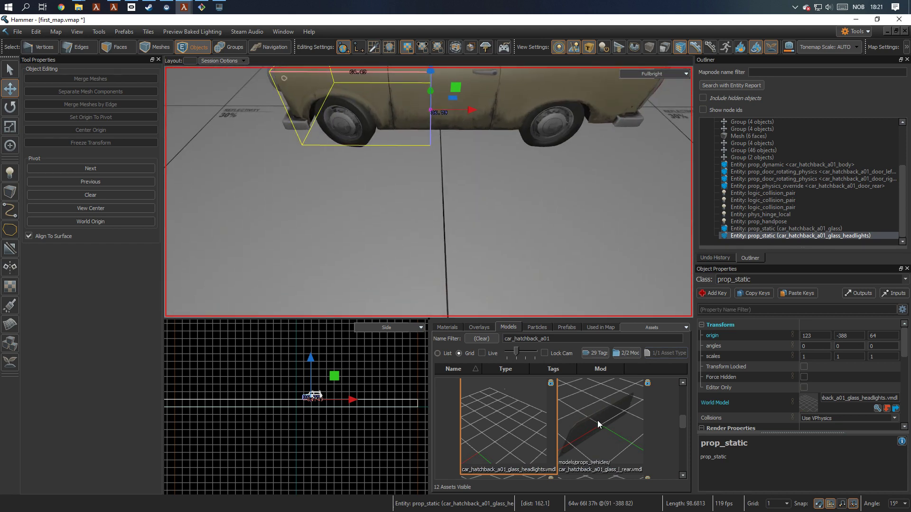
pyautogui.moveTo(597, 421); pyautogui.dragTo(522, 212)
pyautogui.moveTo(522, 212); pyautogui.dragTo(587, 276, button='right')
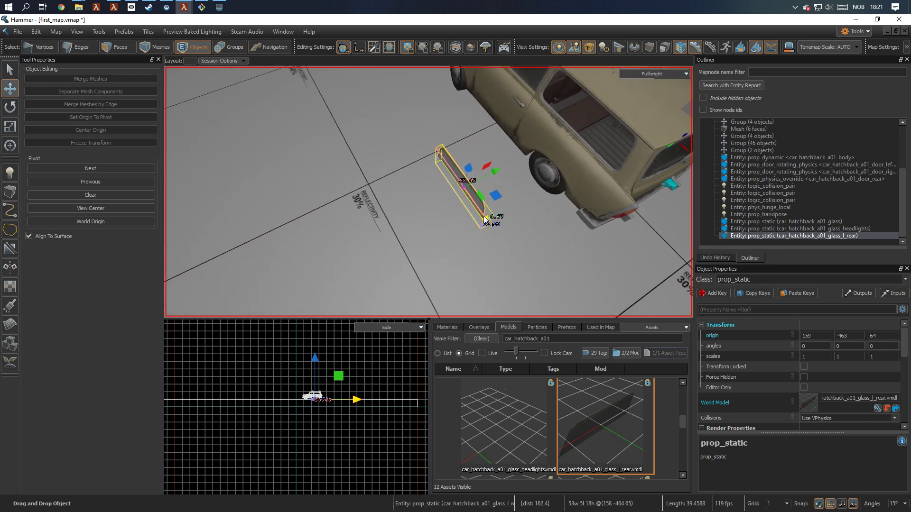
# - Move the car_hatchback_a01_glass_l_rear prop up against the car's left rear side window, to about 181 -410 102
pyautogui.moveTo(484, 218); pyautogui.dragTo(506, 253)
pyautogui.moveTo(512, 201); pyautogui.dragTo(463, 162, button='right')
pyautogui.moveTo(399, 226); pyautogui.dragTo(255, 99)
pyautogui.moveTo(344, 158); pyautogui.dragTo(326, 225, button='right')
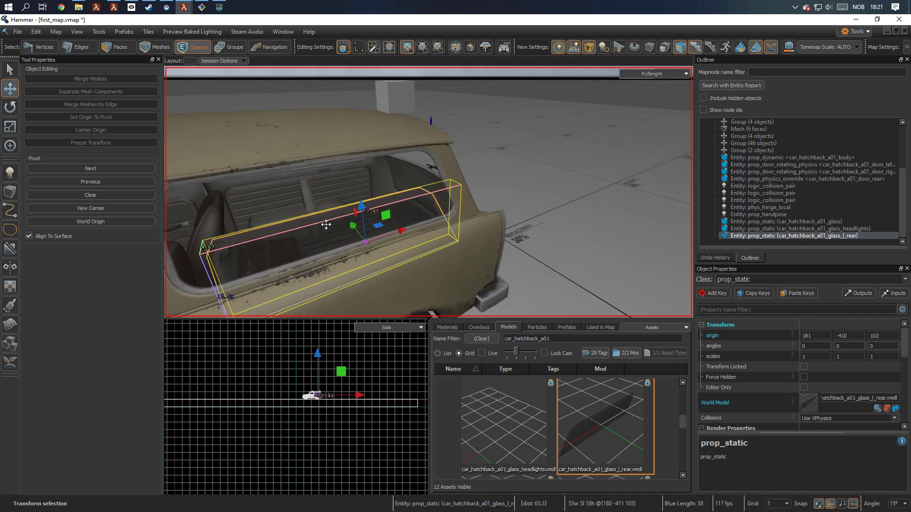
# - Fine-tune the left rear glass into its window opening, with its origin at 178 -414 115
pyautogui.moveTo(360, 233); pyautogui.dragTo(385, 209)
pyautogui.moveTo(376, 220); pyautogui.dragTo(489, 218, button='right')
pyautogui.moveTo(504, 209); pyautogui.dragTo(518, 211)
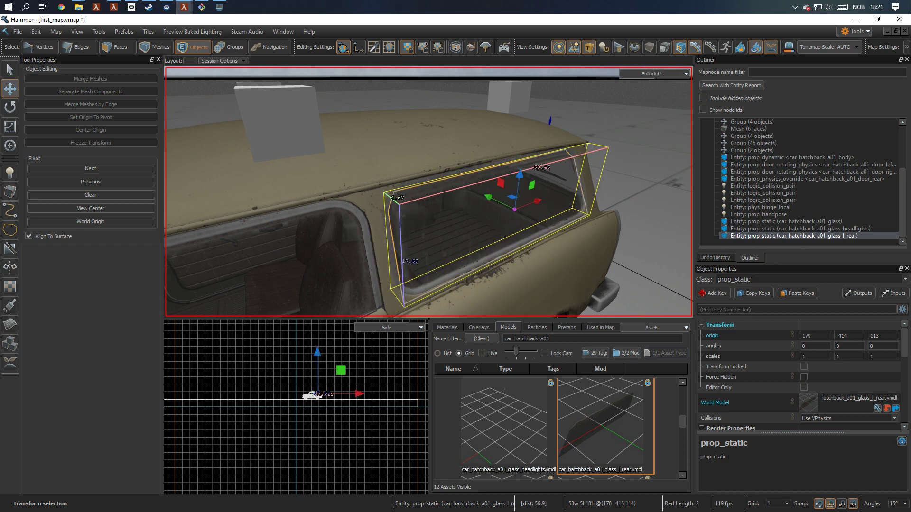
pyautogui.scroll(5, 538, 245)
pyautogui.moveTo(549, 242)
pyautogui.mouseDown()
pyautogui.moveTo(541, 259)
pyautogui.moveTo(535, 251)
pyautogui.mouseUp()
pyautogui.moveTo(535, 251); pyautogui.dragTo(537, 278, button='right')
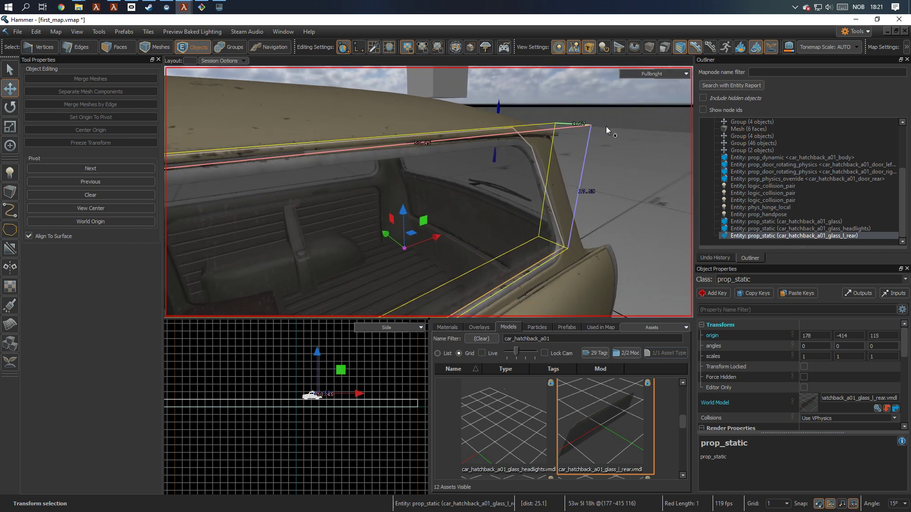
# - Place the car_hatchback_a01_glass_r_rear model on the ground beside the car's right side
pyautogui.press('Escape')
pyautogui.press('z')
pyautogui.press('w')
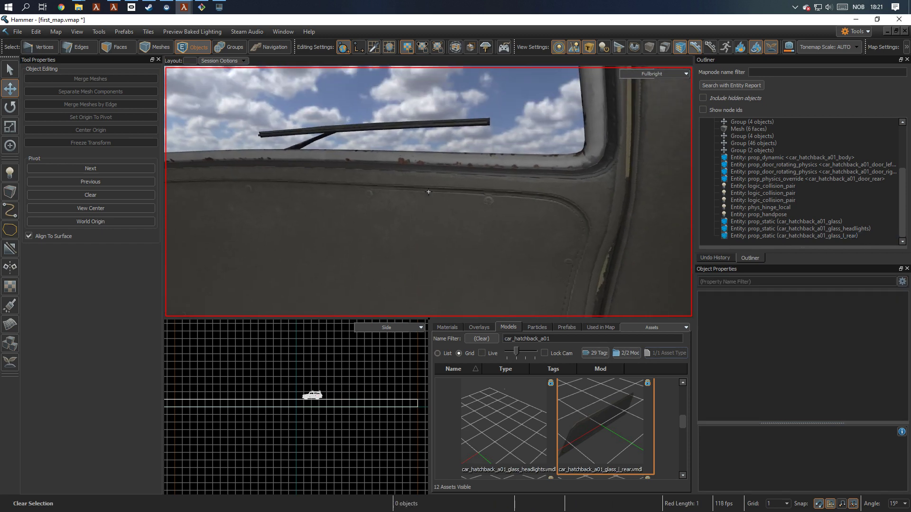
pyautogui.press('s')
pyautogui.moveTo(428, 191); pyautogui.dragTo(429, 192, button='right')
pyautogui.moveTo(489, 281); pyautogui.dragTo(489, 282, button='right')
pyautogui.scroll(-2, 602, 437)
pyautogui.scroll(2, 603, 437)
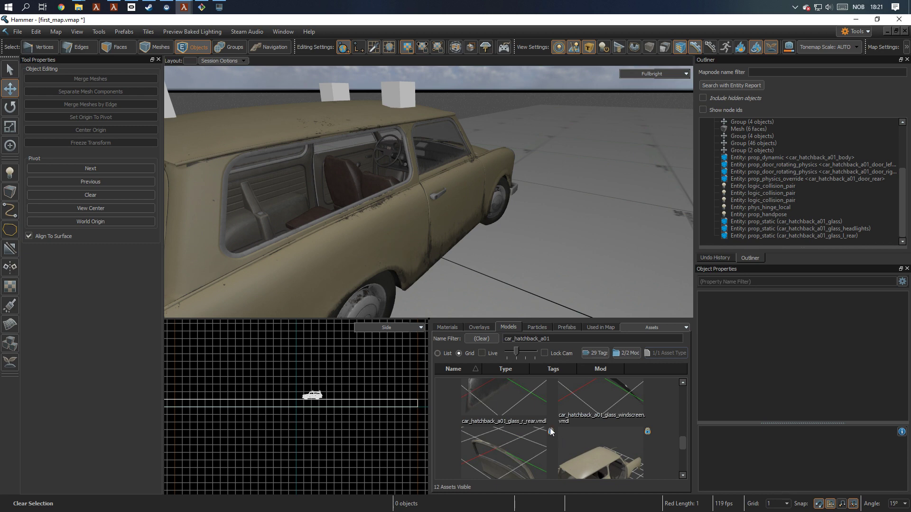
pyautogui.moveTo(532, 417); pyautogui.dragTo(479, 311)
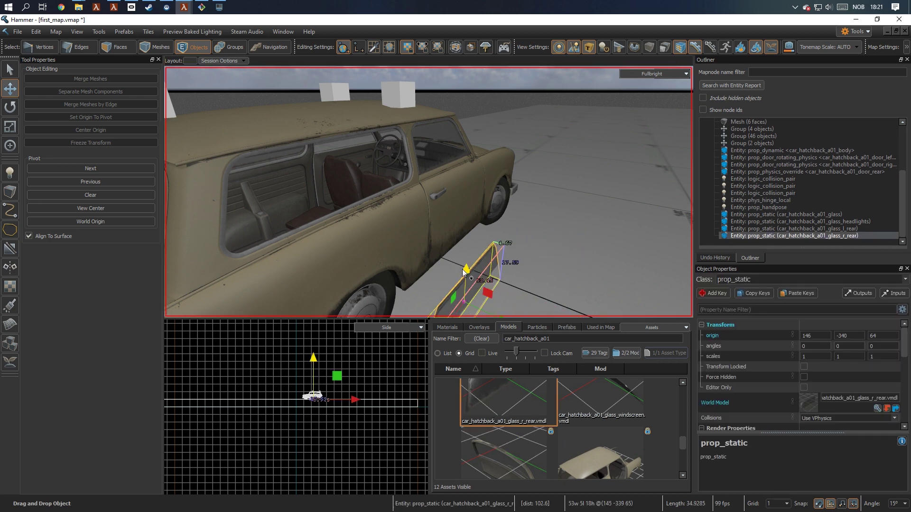
# - Move the right rear glass up against the car's right rear side window, to about 178 -357 114
pyautogui.moveTo(464, 272); pyautogui.dragTo(471, 126)
pyautogui.moveTo(467, 166); pyautogui.dragTo(305, 207)
pyautogui.moveTo(301, 158)
pyautogui.mouseDown()
pyautogui.moveTo(299, 141)
pyautogui.moveTo(299, 154)
pyautogui.mouseUp()
pyautogui.moveTo(270, 207); pyautogui.dragTo(305, 196)
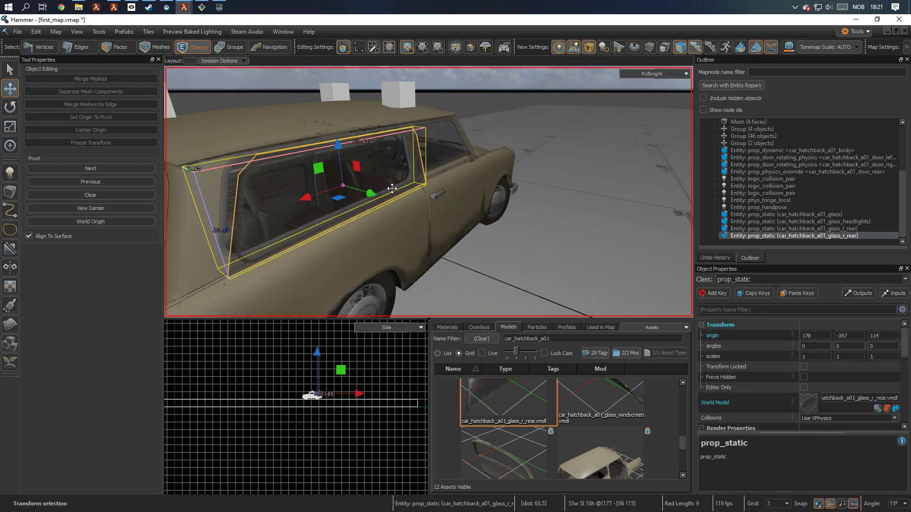
# - Fine-tune the right rear glass so it sits flush in its window opening
pyautogui.moveTo(371, 193); pyautogui.dragTo(354, 189)
pyautogui.moveTo(354, 188); pyautogui.dragTo(327, 189, button='right')
pyautogui.moveTo(454, 185); pyautogui.dragTo(451, 183)
pyautogui.moveTo(450, 183); pyautogui.dragTo(418, 177, button='right')
pyautogui.moveTo(418, 178); pyautogui.dragTo(447, 182)
pyautogui.press('Escape')
# - Place the car_hatchback_a01_glass_windscreen model on the ground in front of the car
pyautogui.press('w')
pyautogui.moveTo(446, 181); pyautogui.dragTo(428, 192, button='right')
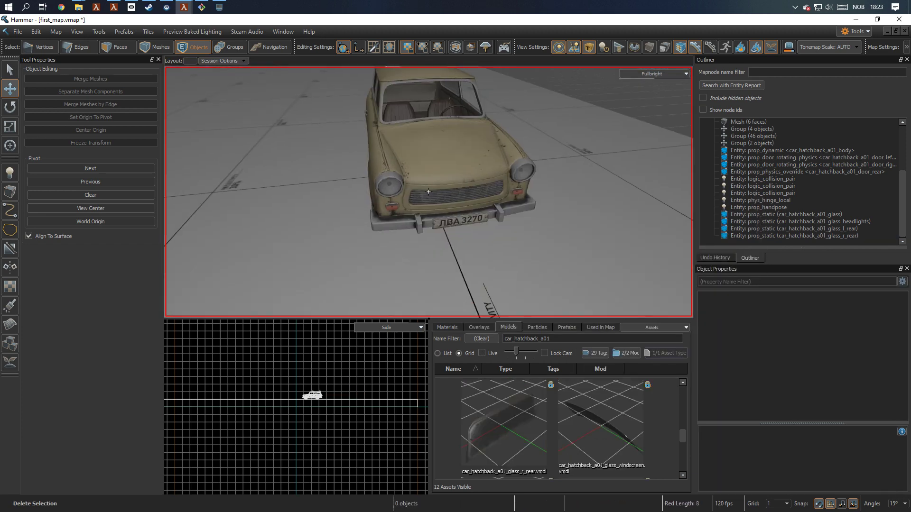
pyautogui.moveTo(428, 192); pyautogui.dragTo(428, 192, button='right')
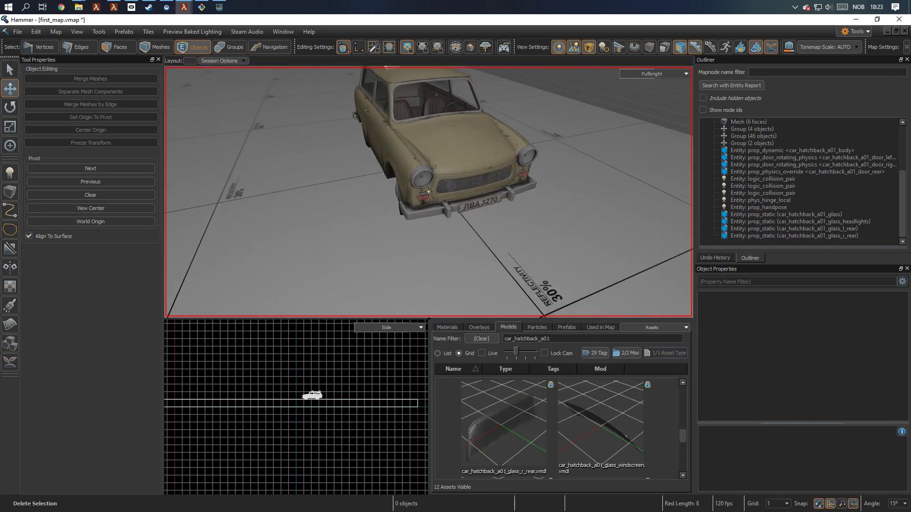
pyautogui.moveTo(607, 437); pyautogui.dragTo(508, 271)
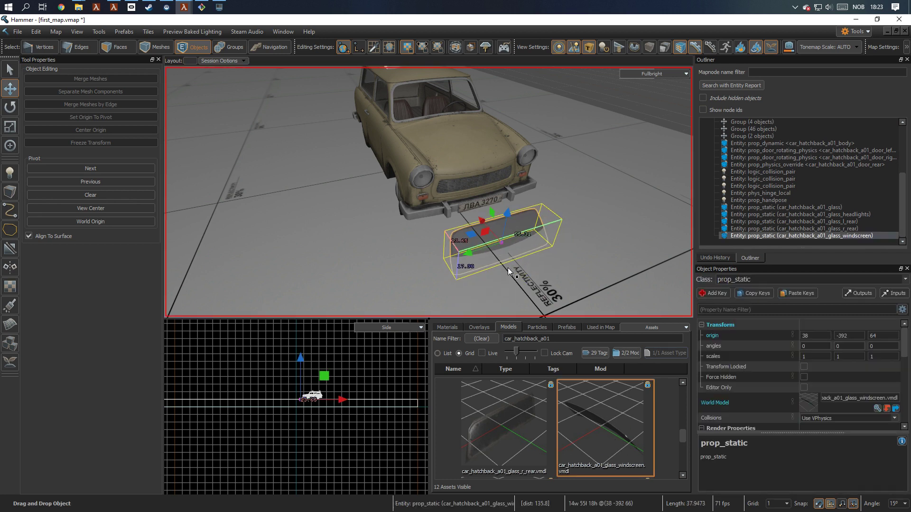
# - Move the windscreen glass up over the hood to the front window opening, to about 109 -387 113
pyautogui.moveTo(513, 215); pyautogui.dragTo(521, 143)
pyautogui.press('a')
pyautogui.moveTo(520, 143); pyautogui.dragTo(521, 142, button='right')
pyautogui.moveTo(460, 200); pyautogui.dragTo(282, 199)
pyautogui.moveTo(488, 194); pyautogui.dragTo(487, 151)
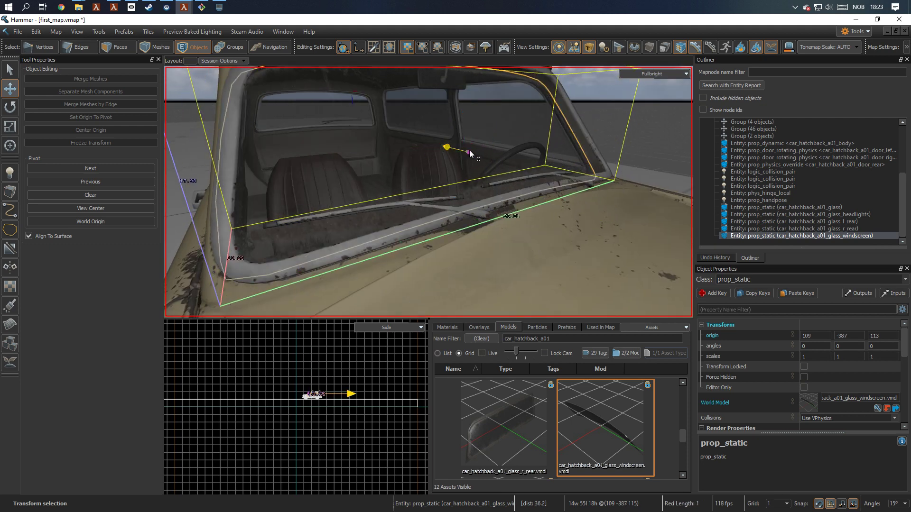
# - Fine-tune the windscreen glass into its frame, with its origin at about 107 -387 114
pyautogui.moveTo(487, 151); pyautogui.dragTo(487, 151, button='right')
pyautogui.moveTo(492, 256); pyautogui.dragTo(492, 263)
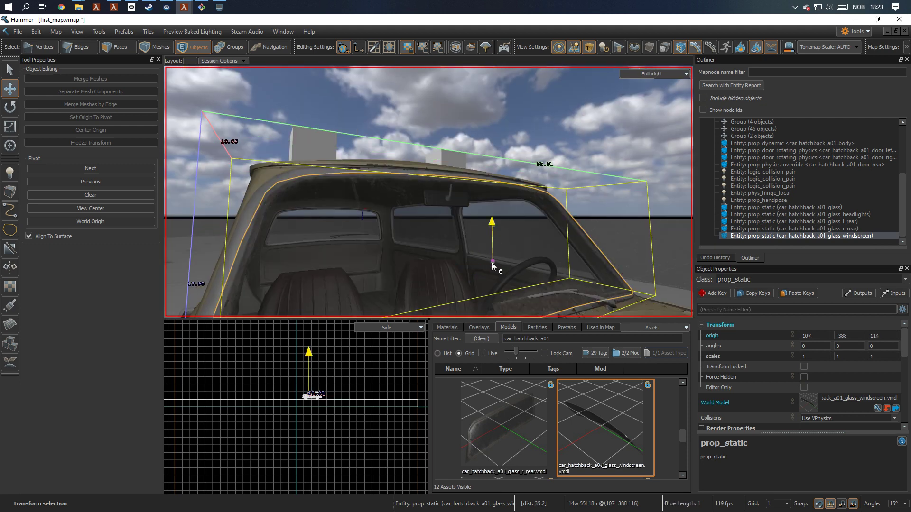
pyautogui.press('Escape')
pyautogui.moveTo(492, 263); pyautogui.dragTo(470, 241, button='right')
pyautogui.click(506, 198)
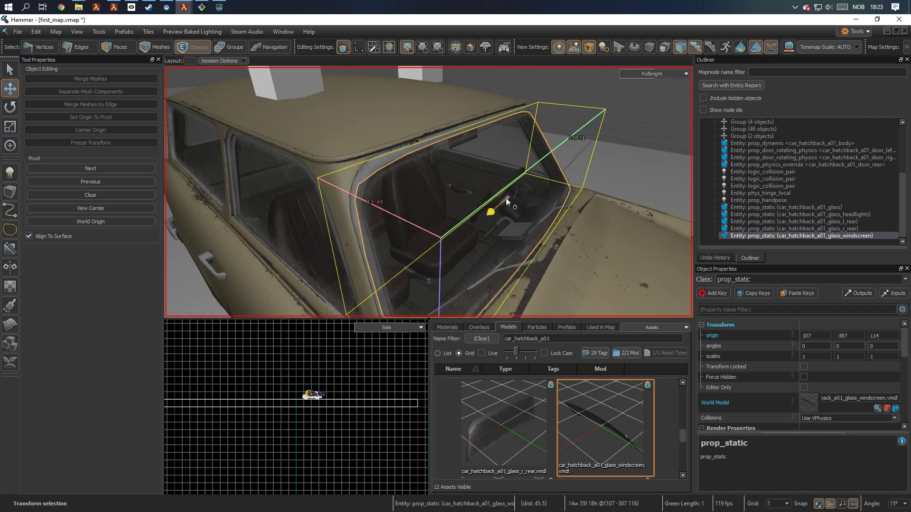
pyautogui.moveTo(519, 207); pyautogui.dragTo(364, 223, button='right')
pyautogui.press('Escape')
pyautogui.click(364, 223)
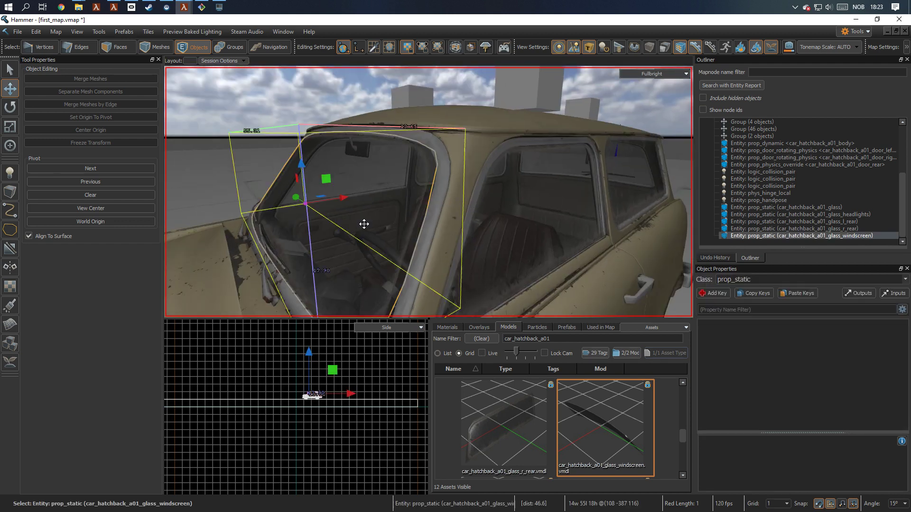
pyautogui.moveTo(302, 201); pyautogui.dragTo(311, 205)
pyautogui.click(429, 192)
# - Select the windscreen and both rear side glass props and change their class to prop_physics
pyautogui.moveTo(428, 192); pyautogui.dragTo(474, 194, button='right')
pyautogui.click(343, 172)
pyautogui.keyDown('ctrl'); pyautogui.click(442, 188); pyautogui.keyUp('ctrl')
pyautogui.keyDown('ctrl'); pyautogui.click(474, 195); pyautogui.keyUp('ctrl')
pyautogui.moveTo(756, 280); pyautogui.dragTo(668, 264)
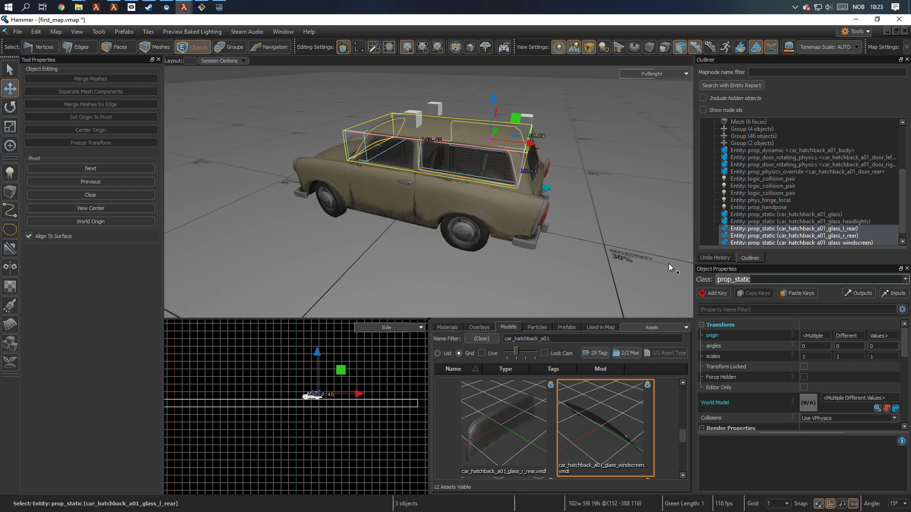
pyautogui.write('prop_physics')
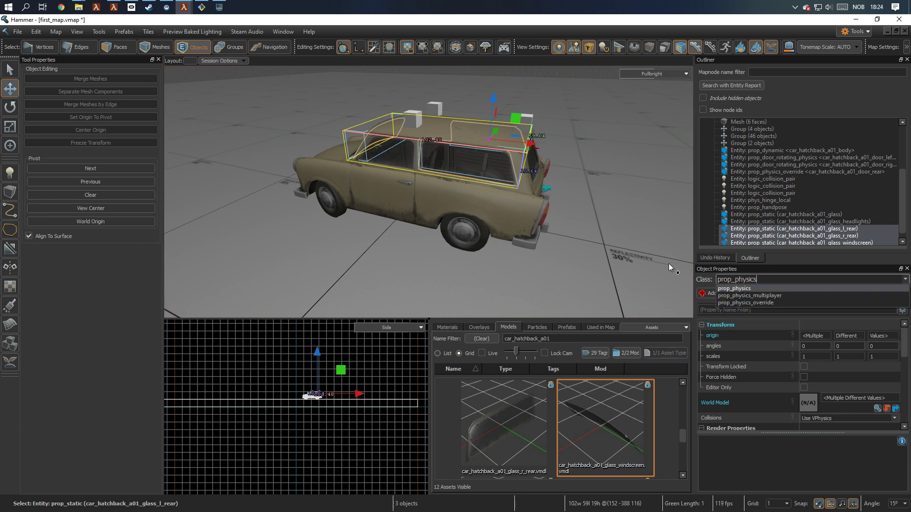
pyautogui.press('Return')
# - Enable the Motion Disabled spawnflag for the three selected glass props
pyautogui.scroll(-2, 755, 377)
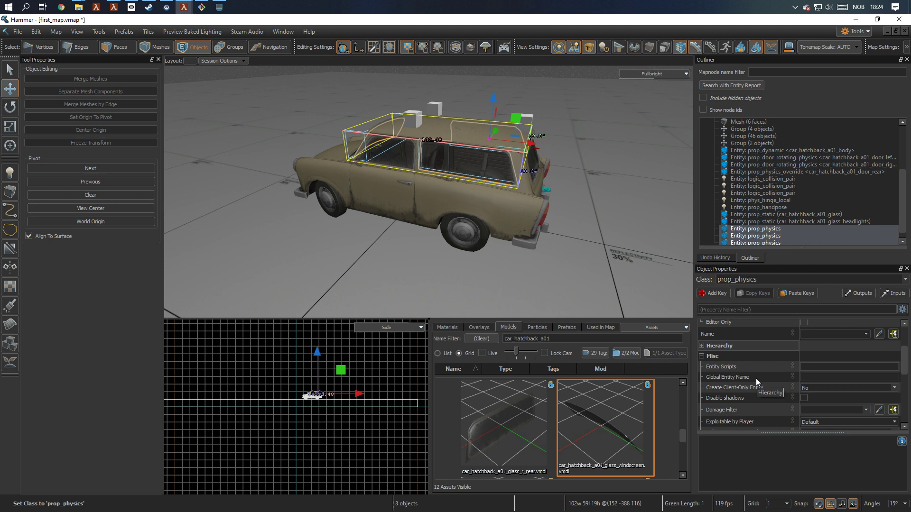
pyautogui.click(701, 356)
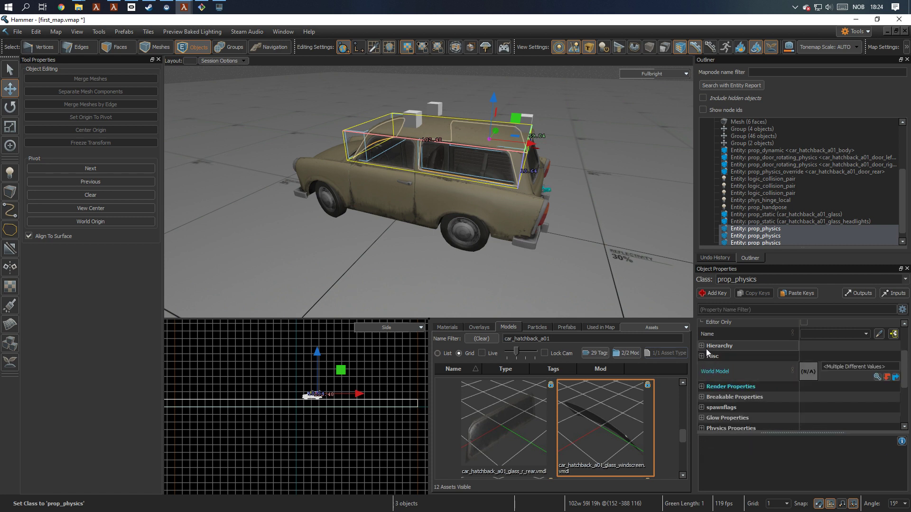
pyautogui.scroll(-1, 706, 356)
pyautogui.click(702, 374)
pyautogui.scroll(-1, 726, 384)
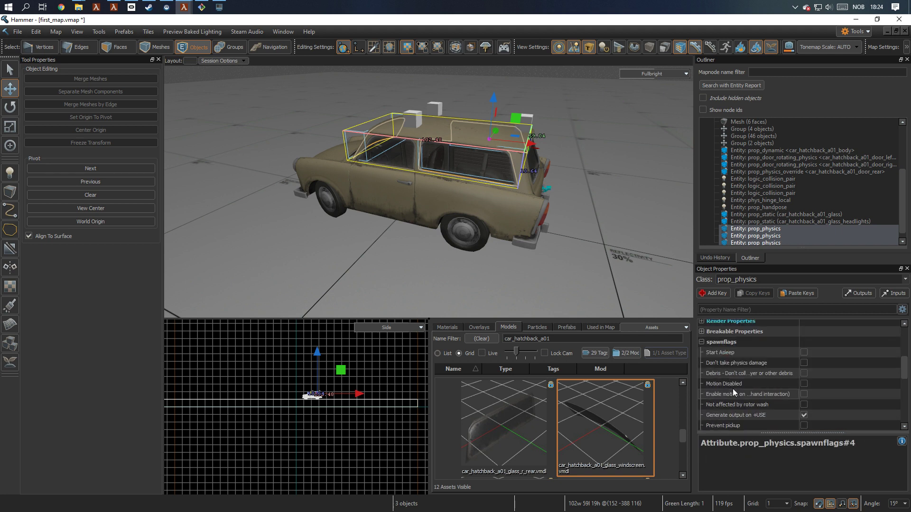
pyautogui.click(803, 383)
# - Set the Carry Type Override of the three glass props to Too Heavy - No pickup allowed
pyautogui.press('z')
pyautogui.press('w')
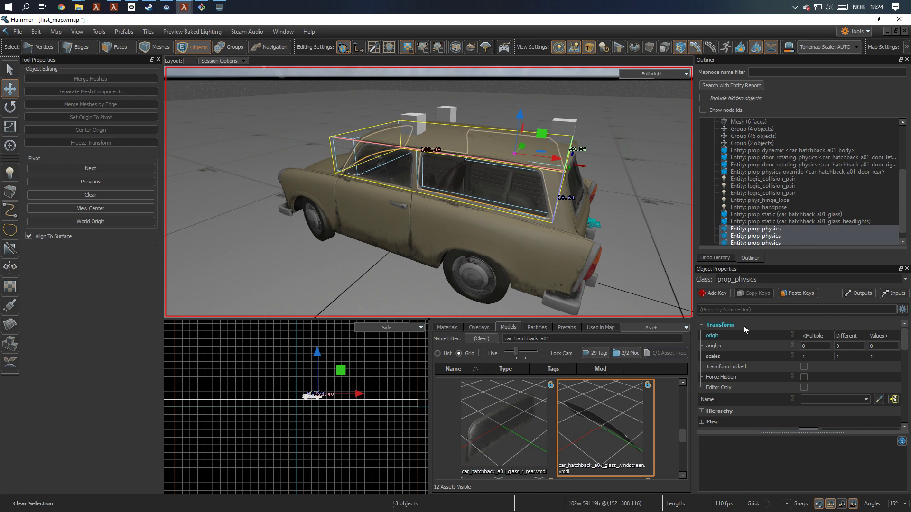
pyautogui.scroll(-8, 765, 364)
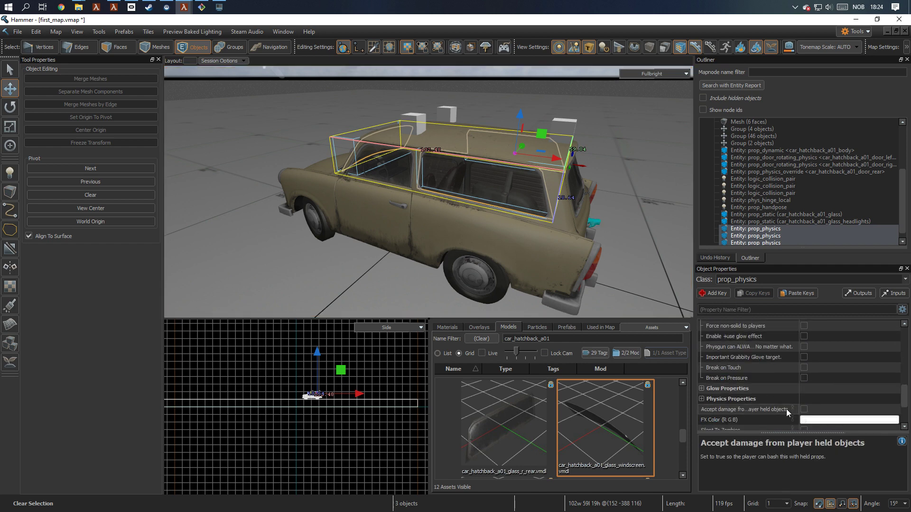
pyautogui.scroll(-2, 782, 408)
pyautogui.click(847, 425)
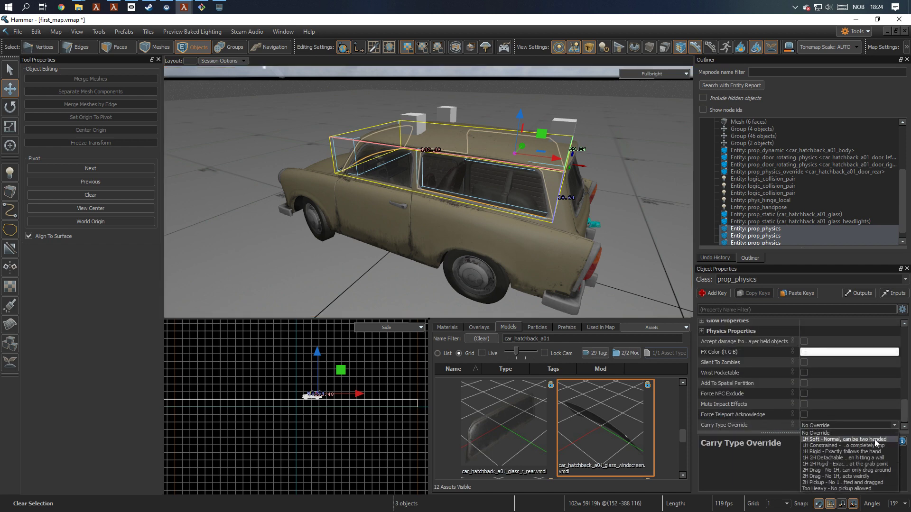
pyautogui.click(844, 485)
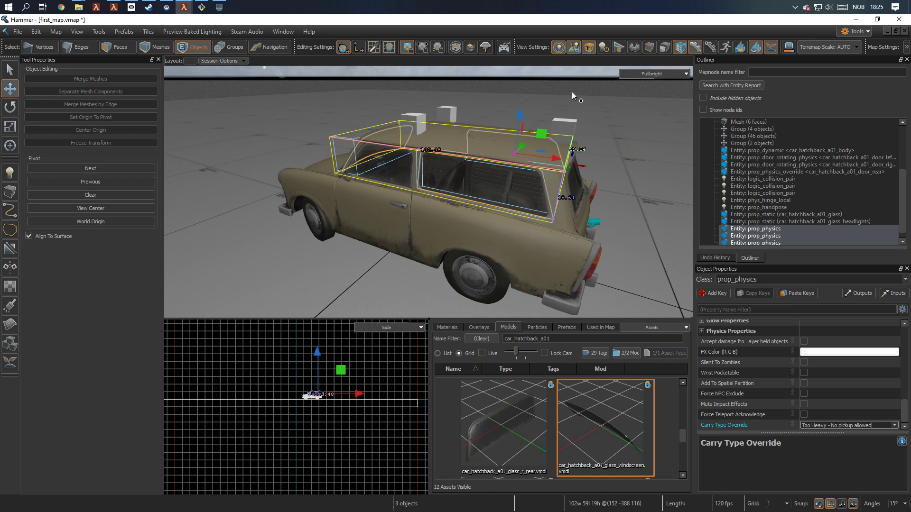
# - Clear the selection and examine the side door's window glass up close, along with the available hatchback models
pyautogui.press('Escape')
pyautogui.press('z')
pyautogui.press('w')
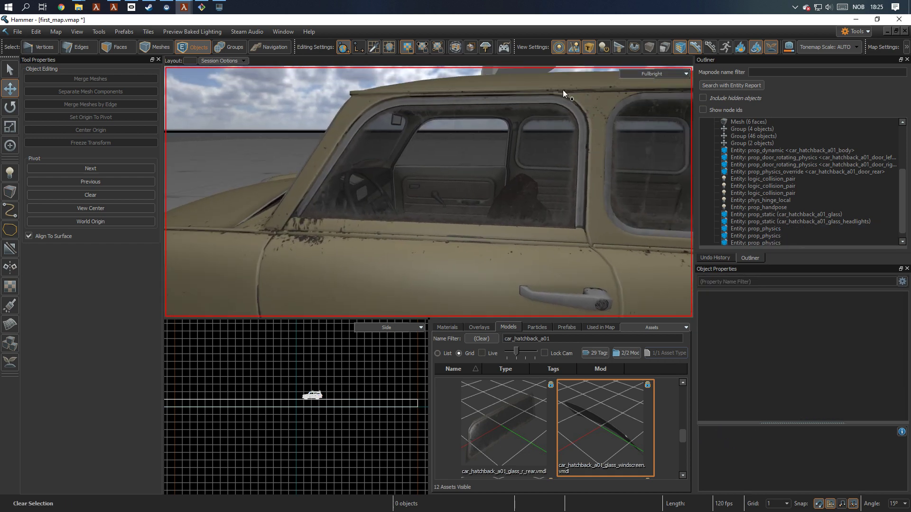
pyautogui.press('a')
pyautogui.moveTo(491, 152); pyautogui.dragTo(423, 169, button='right')
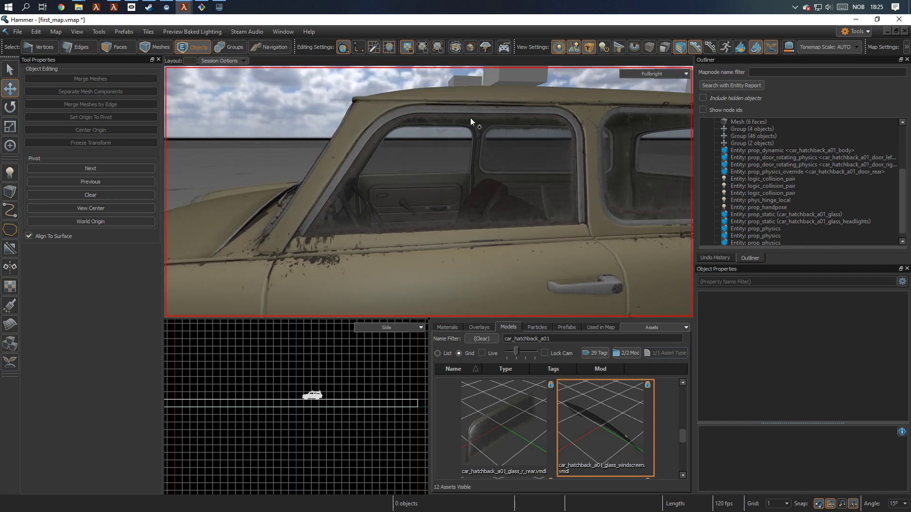
pyautogui.press('w')
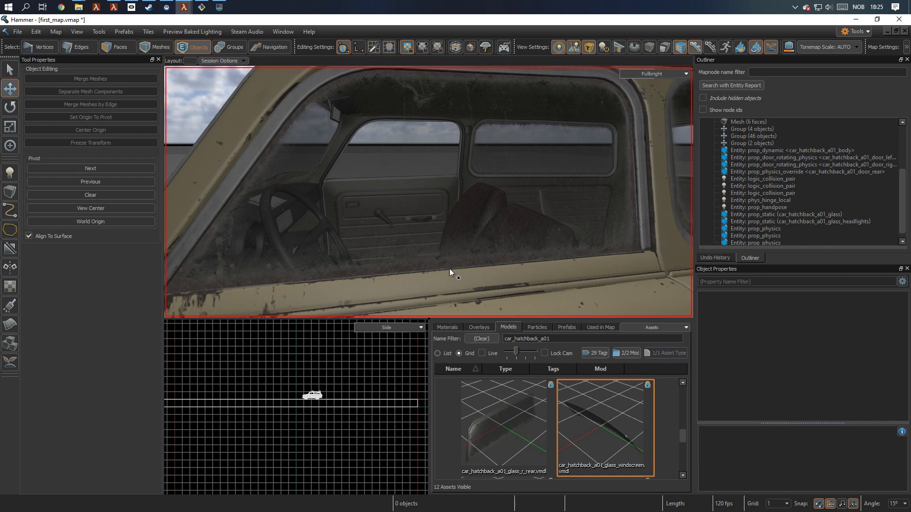
pyautogui.scroll(5, 478, 417)
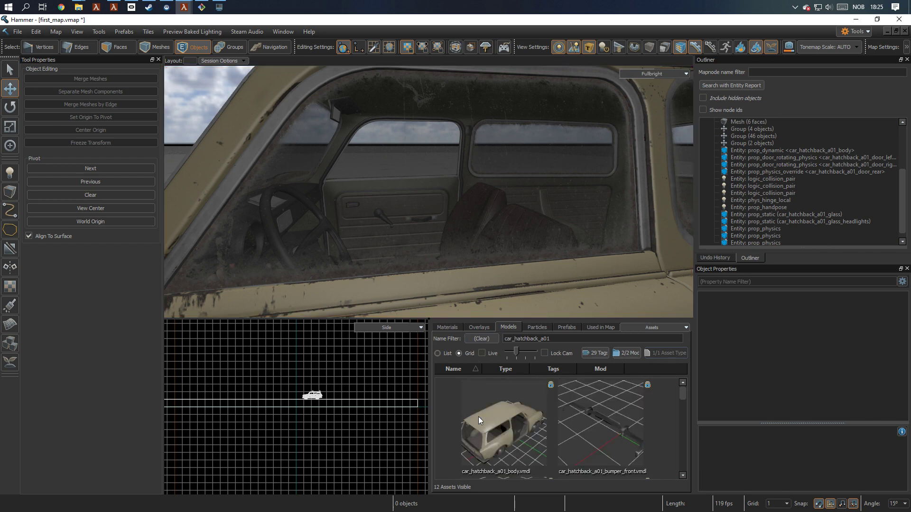
pyautogui.scroll(-1, 413, 230)
# - Change the model name filter to car_hatchback_b01
pyautogui.press('z')
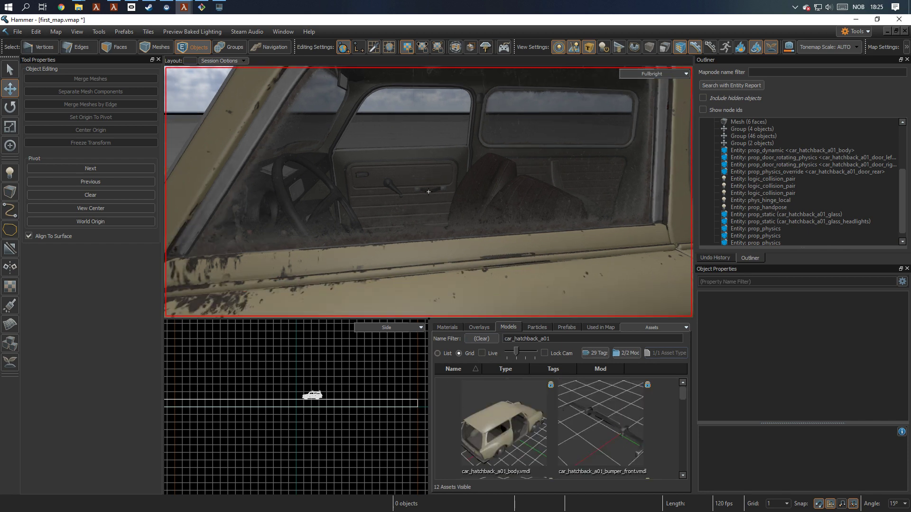
pyautogui.press('s')
pyautogui.press('d')
pyautogui.press('w')
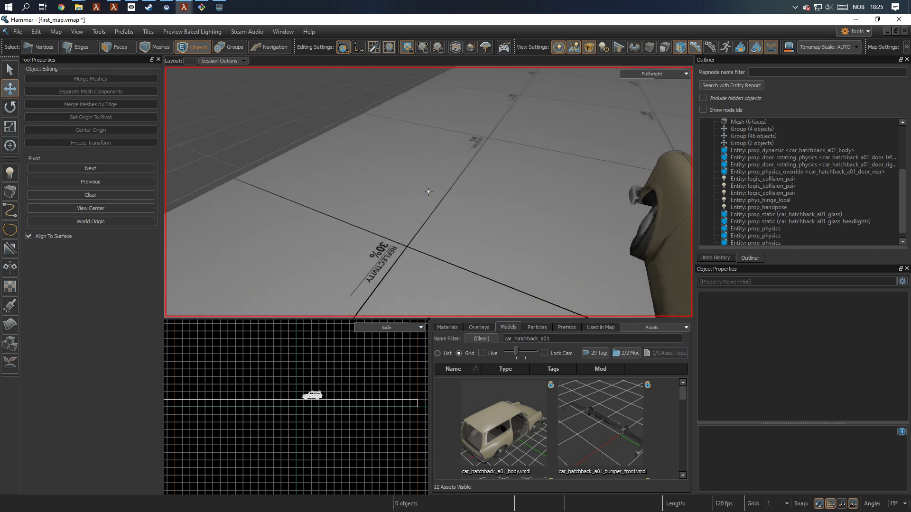
pyautogui.press('z')
pyautogui.click(543, 338)
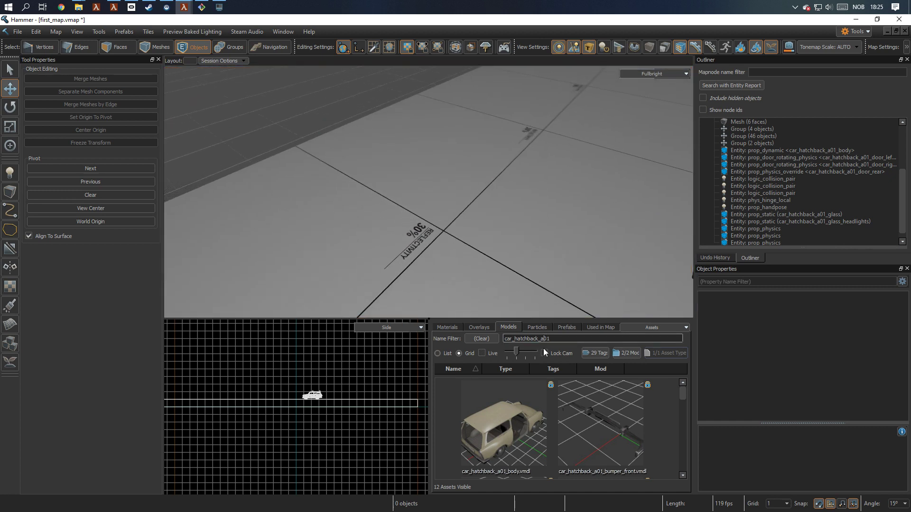
pyautogui.press('BackSpace')
pyautogui.write('b')
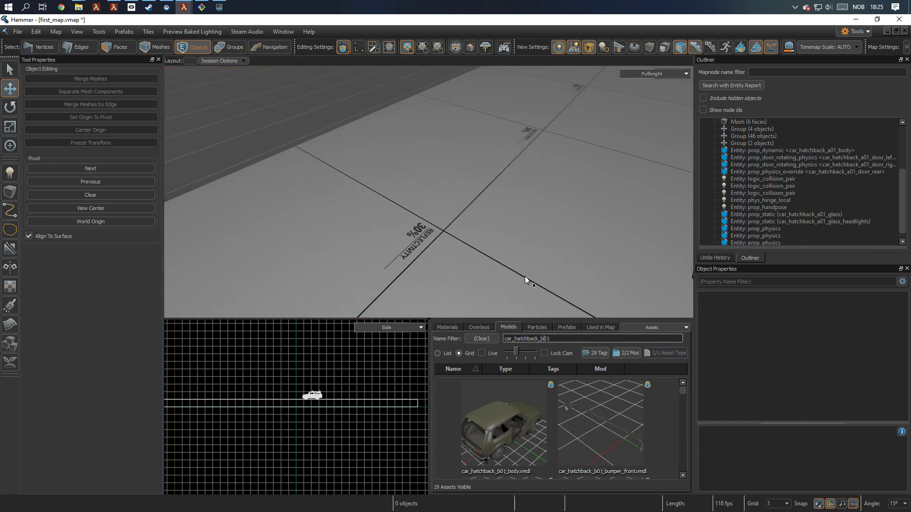
# - Clone the car's right door to the open floor on the far side of the car, at 106.151 -491 93
pyautogui.write('zz')
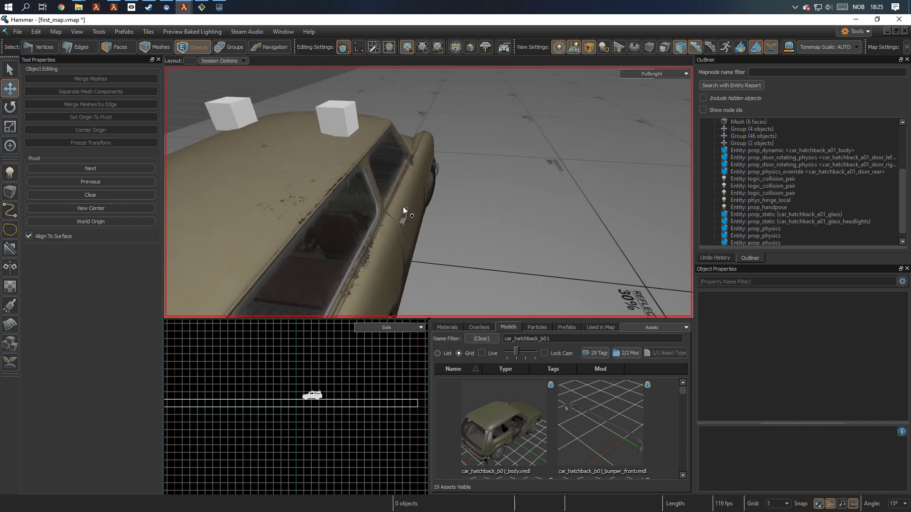
pyautogui.click(403, 206)
pyautogui.keyDown('shift'); pyautogui.moveTo(465, 187); pyautogui.dragTo(207, 166); pyautogui.keyUp('shift')
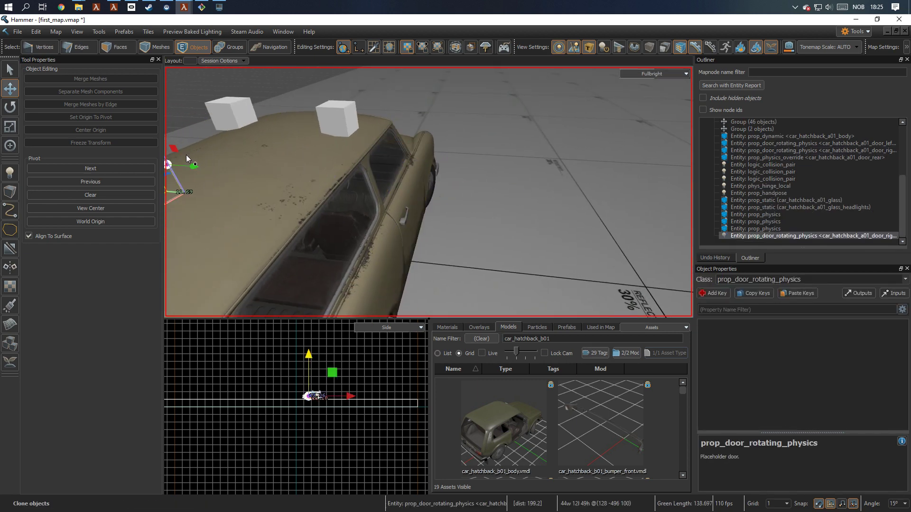
pyautogui.press('z')
pyautogui.press('w')
pyautogui.press('z')
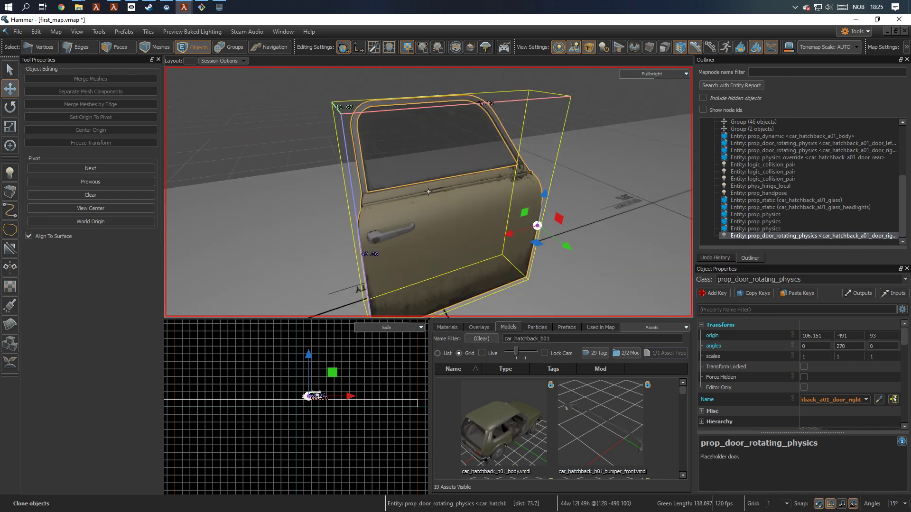
pyautogui.press('z')
# - Rename the cloned door car_hatchback_b01_door_right and assign it the car_hatchback_b01_r_door_interactive world model
pyautogui.scroll(-3, 574, 415)
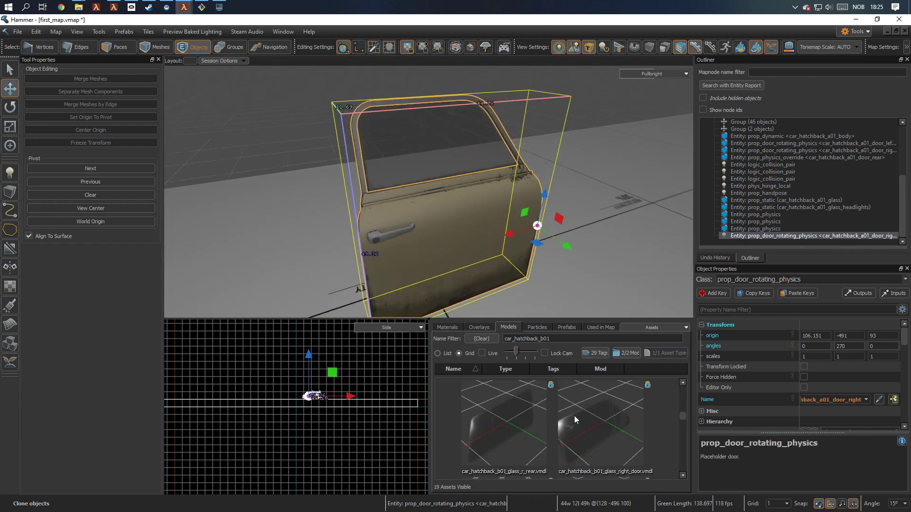
pyautogui.scroll(-5, 574, 415)
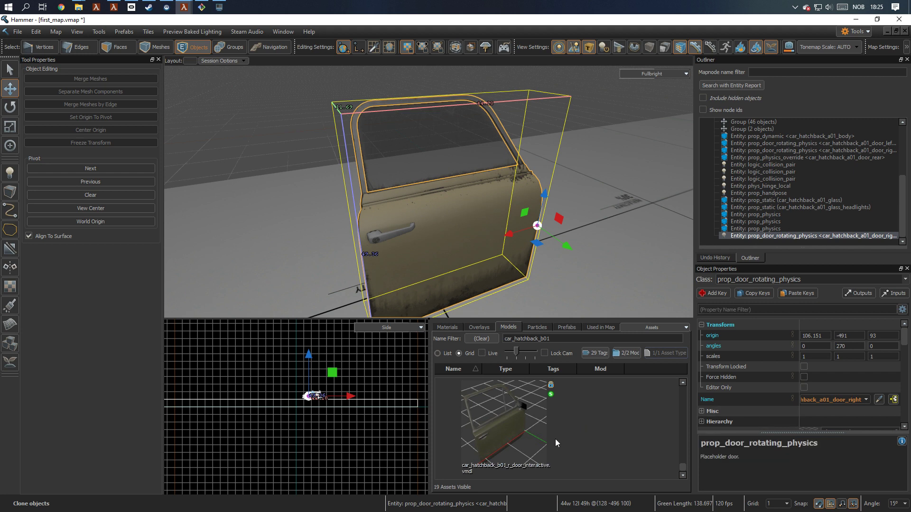
pyautogui.scroll(-1, 793, 400)
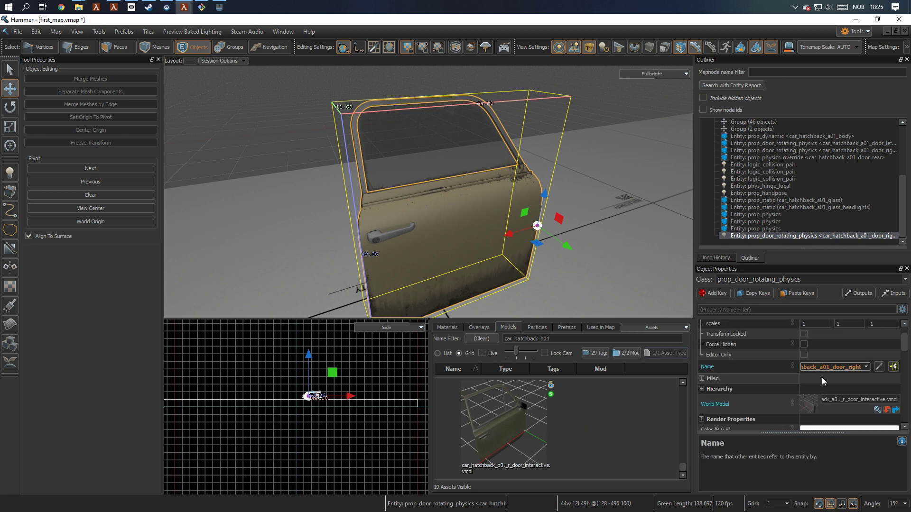
pyautogui.press('BackSpace')
pyautogui.write('b')
pyautogui.moveTo(498, 443); pyautogui.dragTo(837, 404)
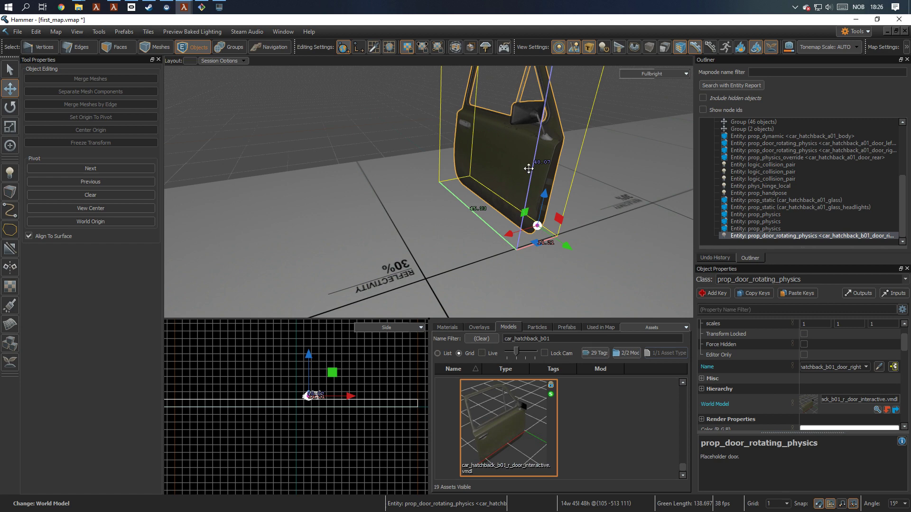
# - Rotate the cloned right door 90 degrees about its vertical axis and clear the selection
pyautogui.press('s')
pyautogui.moveTo(429, 192); pyautogui.dragTo(428, 192, button='right')
pyautogui.press('r')
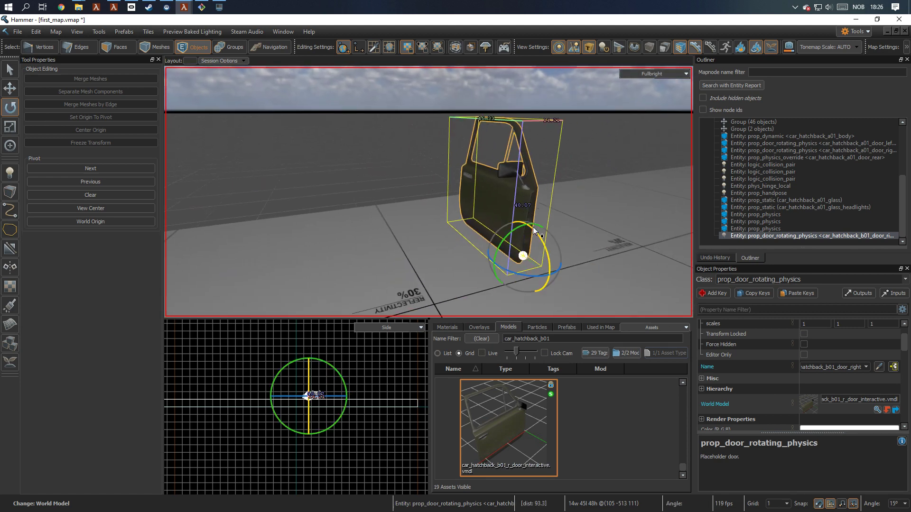
pyautogui.moveTo(518, 274); pyautogui.dragTo(567, 264)
pyautogui.press('Escape')
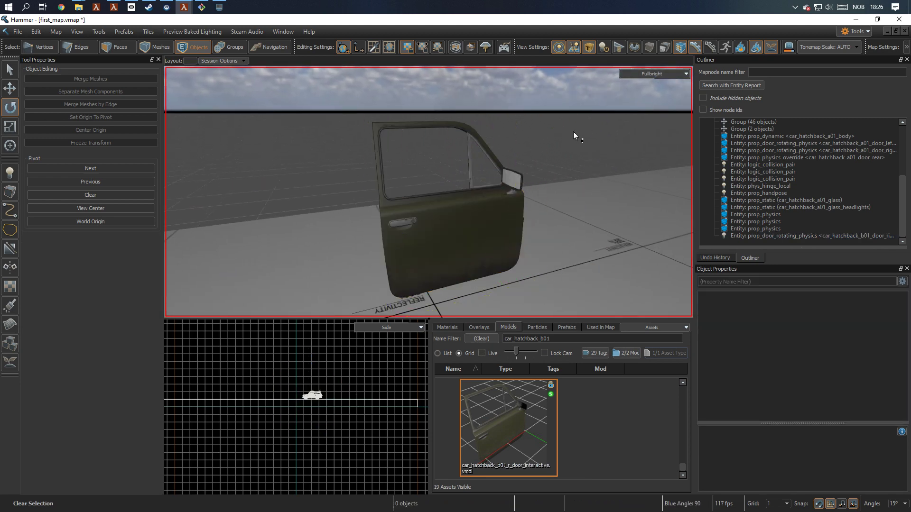
# - Place the car_hatchback_b01_glass_right_door model on the floor beside the standalone door
pyautogui.moveTo(573, 133); pyautogui.dragTo(429, 192, button='right')
pyautogui.press('s')
pyautogui.press('w')
pyautogui.press('s')
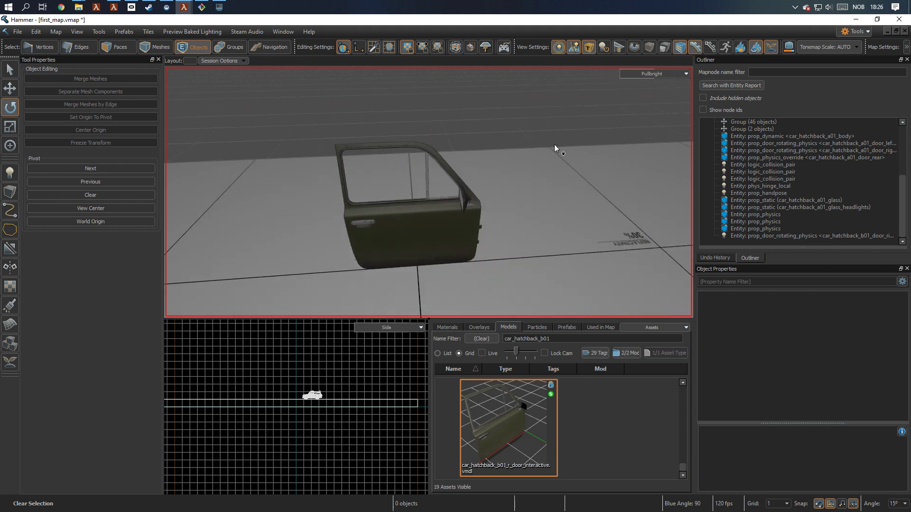
pyautogui.moveTo(555, 146); pyautogui.dragTo(429, 192, button='right')
pyautogui.press('w')
pyautogui.press('s')
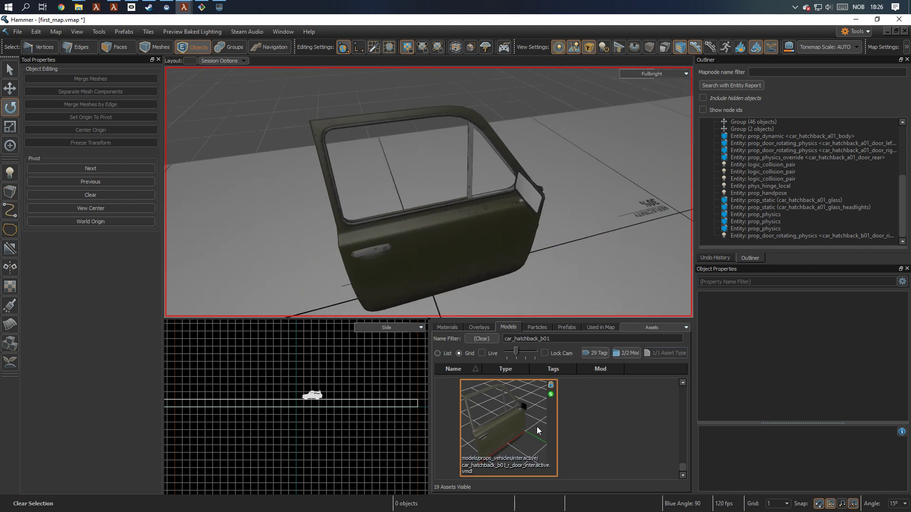
pyautogui.scroll(3, 547, 425)
pyautogui.scroll(3, 547, 426)
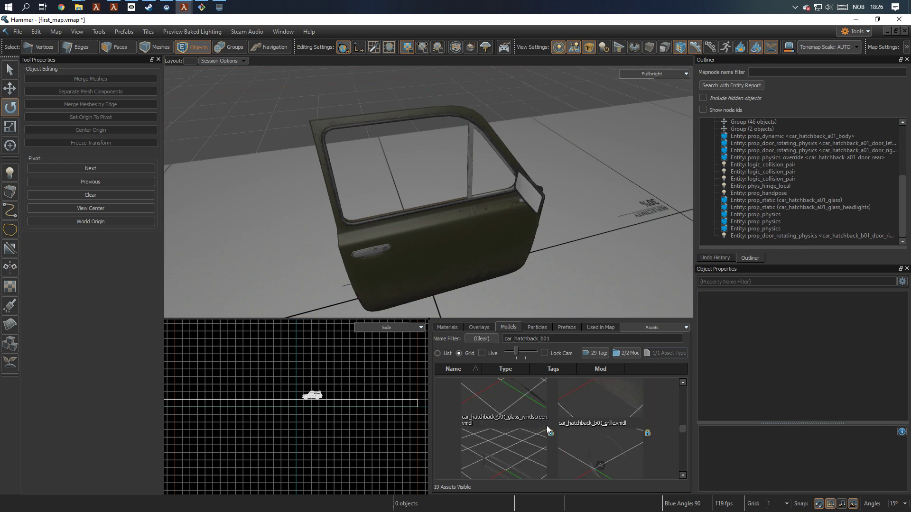
pyautogui.scroll(1, 546, 425)
pyautogui.moveTo(590, 421); pyautogui.dragTo(504, 296)
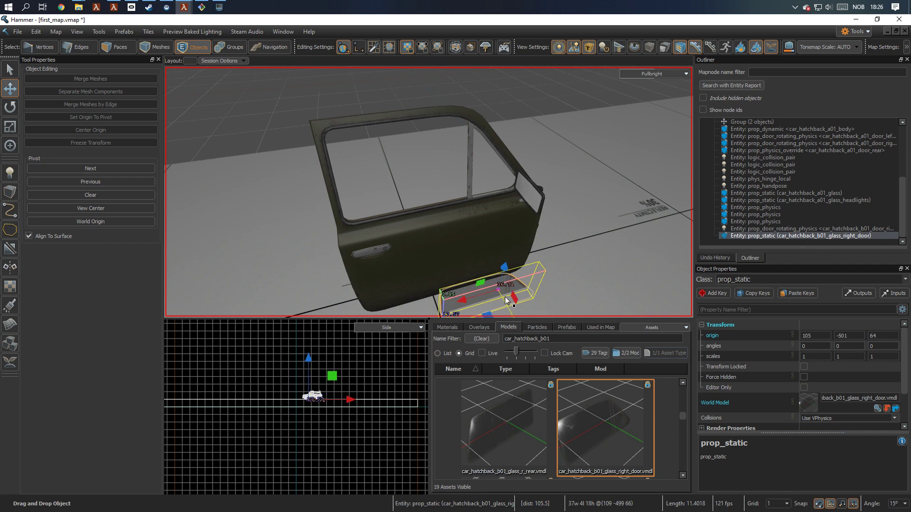
# - Move the glass into the door's window frame, positioning its origin at 127 -498 123
pyautogui.moveTo(511, 264); pyautogui.dragTo(544, 131)
pyautogui.moveTo(508, 170); pyautogui.dragTo(455, 172)
pyautogui.scroll(5, 451, 165)
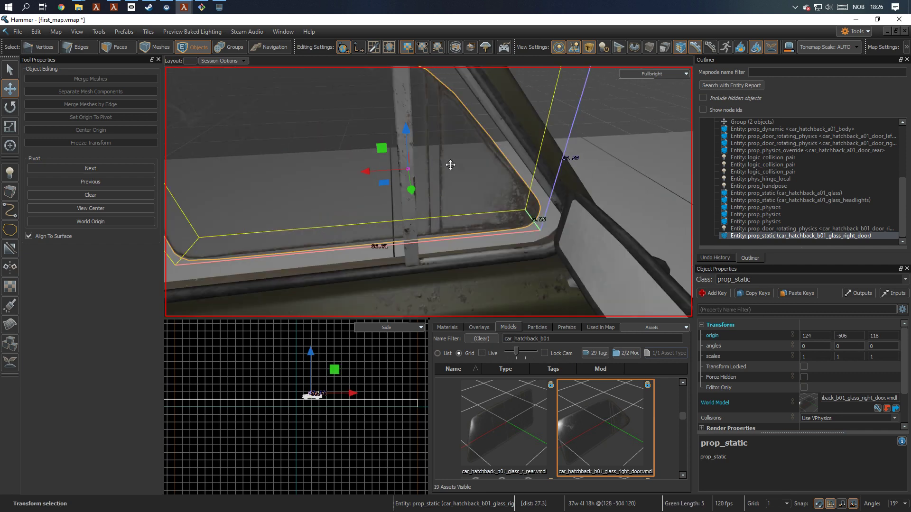
pyautogui.moveTo(450, 164); pyautogui.dragTo(457, 190, button='right')
pyautogui.moveTo(457, 190); pyautogui.dragTo(501, 189)
pyautogui.moveTo(468, 201); pyautogui.dragTo(470, 221)
pyautogui.moveTo(470, 221); pyautogui.dragTo(357, 218, button='right')
pyautogui.moveTo(356, 218); pyautogui.dragTo(356, 180)
pyautogui.moveTo(353, 188); pyautogui.dragTo(385, 190)
pyautogui.moveTo(386, 189); pyautogui.dragTo(429, 192, button='right')
pyautogui.moveTo(466, 188); pyautogui.dragTo(468, 195)
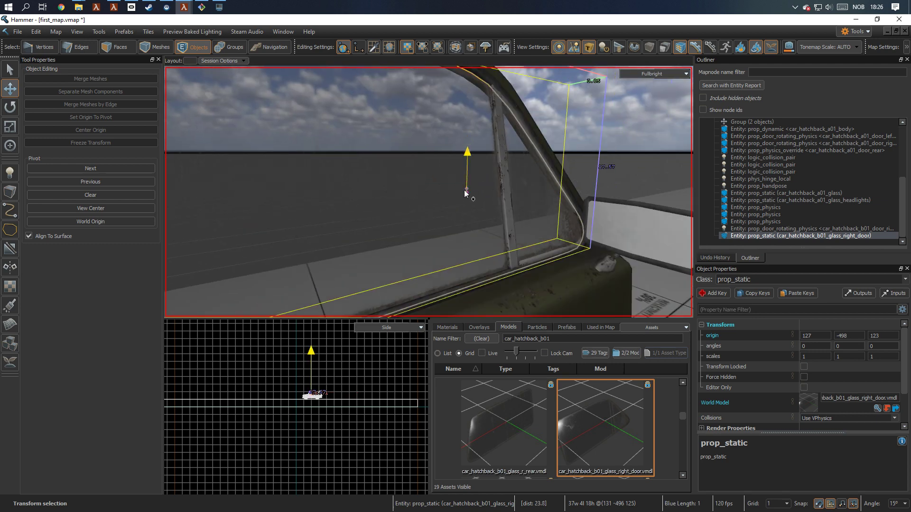
pyautogui.press('Escape')
# - Change the door glass's class to prop_physics and enable its Motion Disabled flag
pyautogui.moveTo(468, 195); pyautogui.dragTo(429, 192, button='right')
pyautogui.click(437, 205)
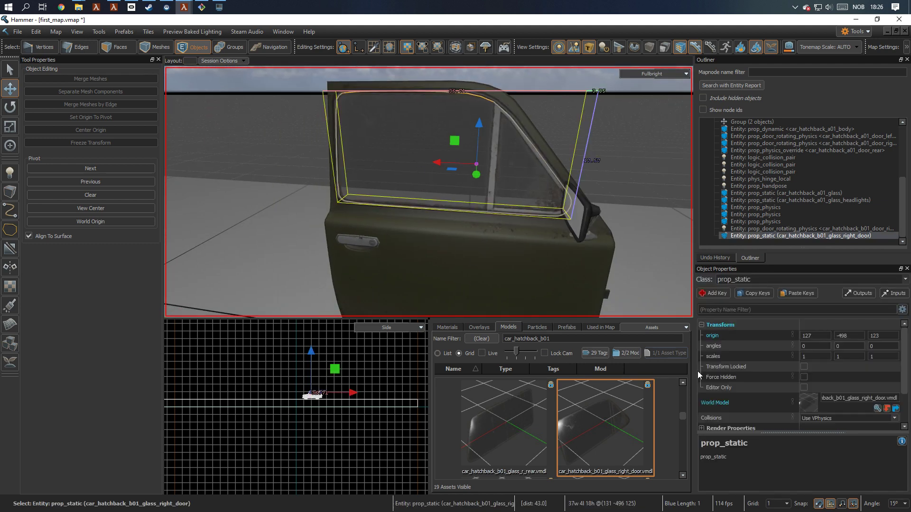
pyautogui.scroll(-2, 723, 387)
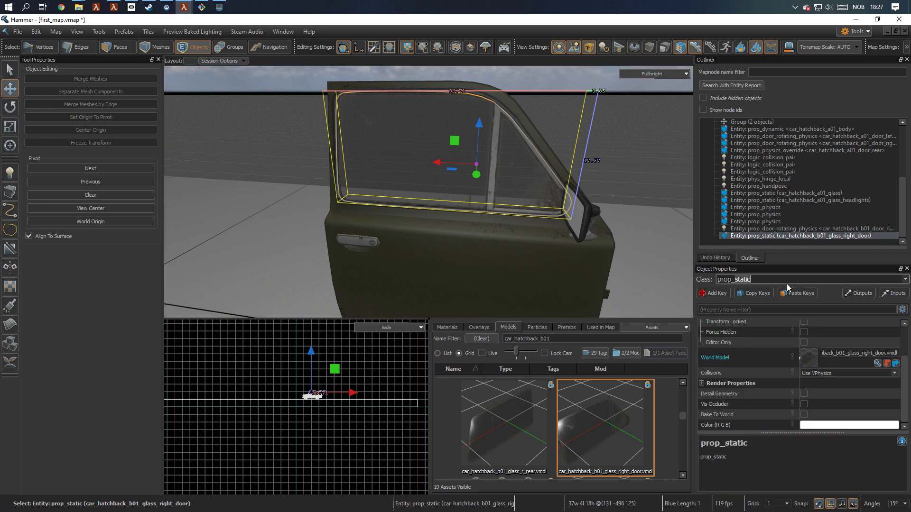
pyautogui.write('physics')
pyautogui.press('Return')
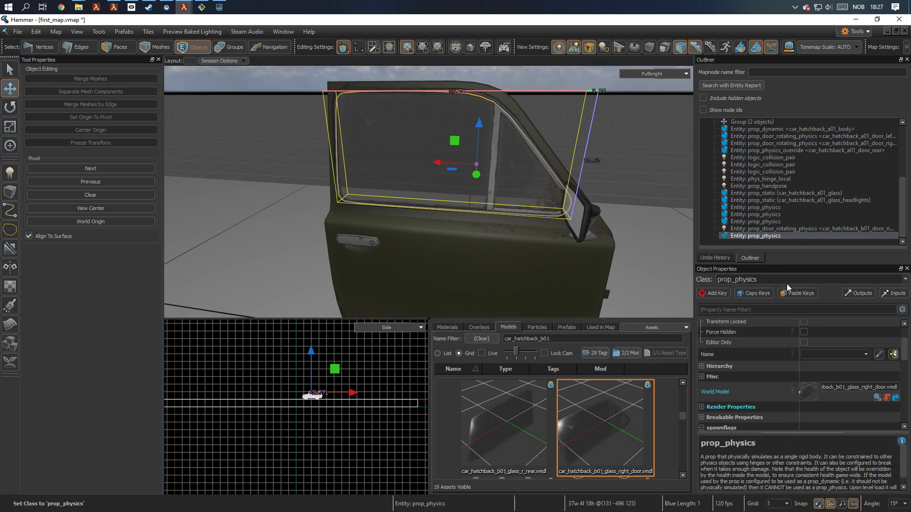
pyautogui.scroll(-2, 732, 376)
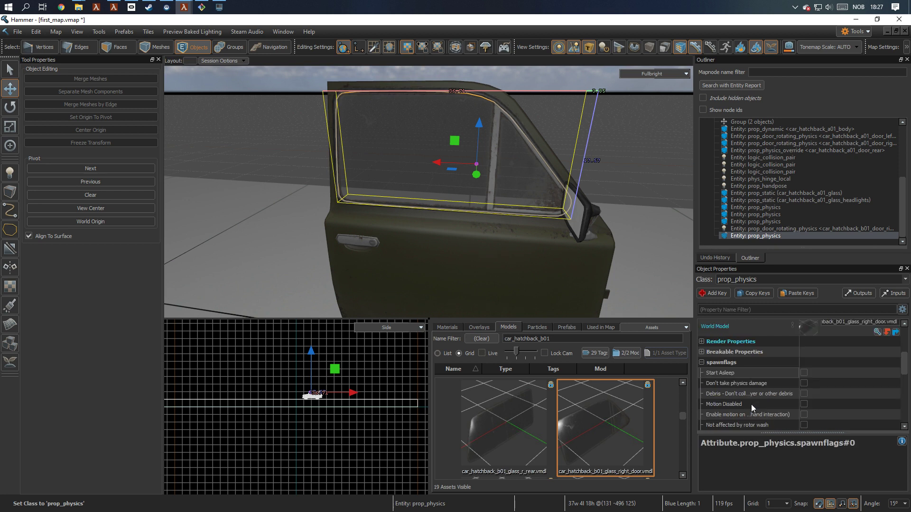
pyautogui.click(803, 404)
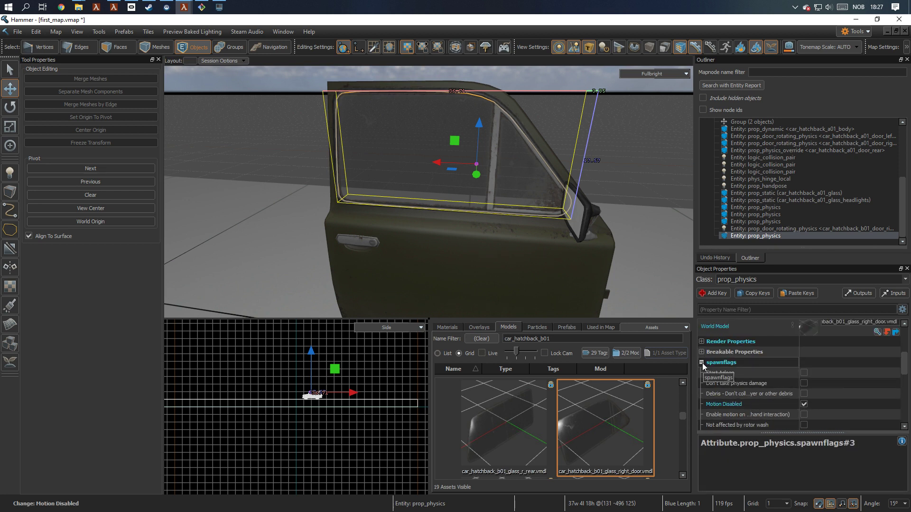
pyautogui.click(702, 362)
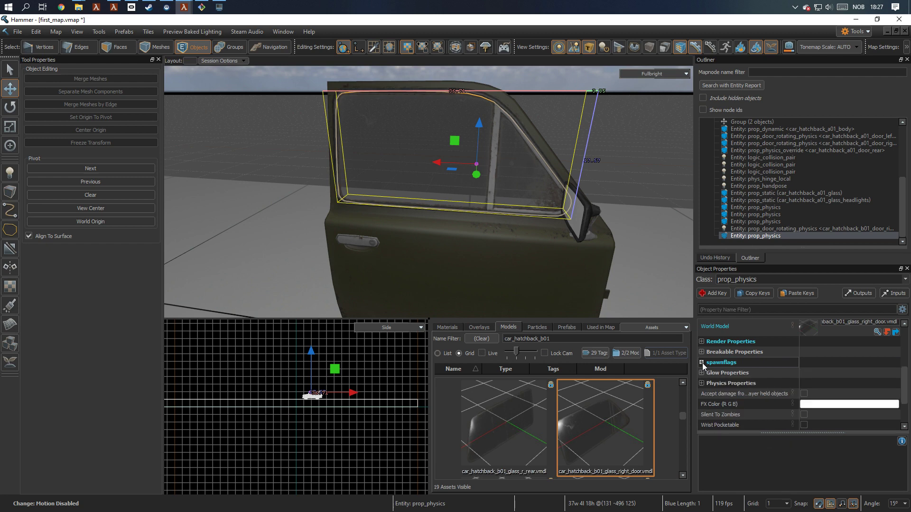
# - Parent the glass to the car_hatchback_b01_door_right door entity
pyautogui.scroll(1, 703, 363)
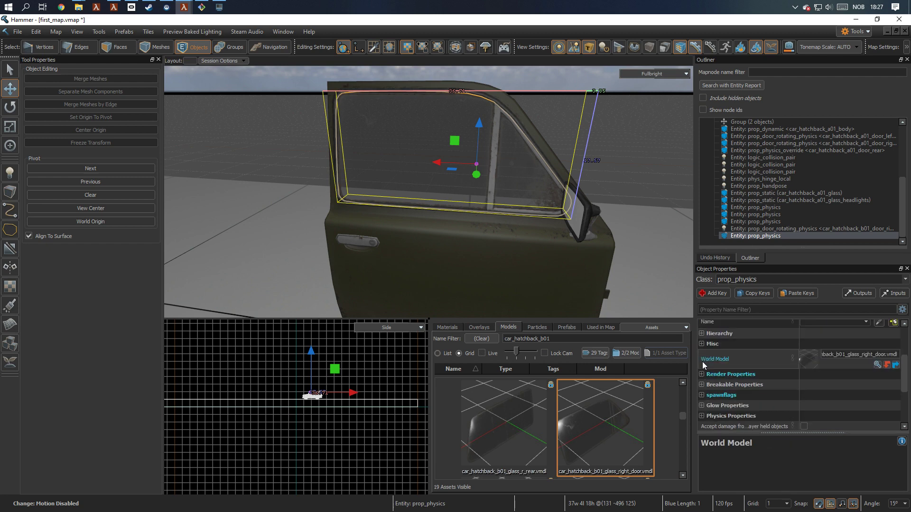
pyautogui.click(702, 333)
pyautogui.click(879, 347)
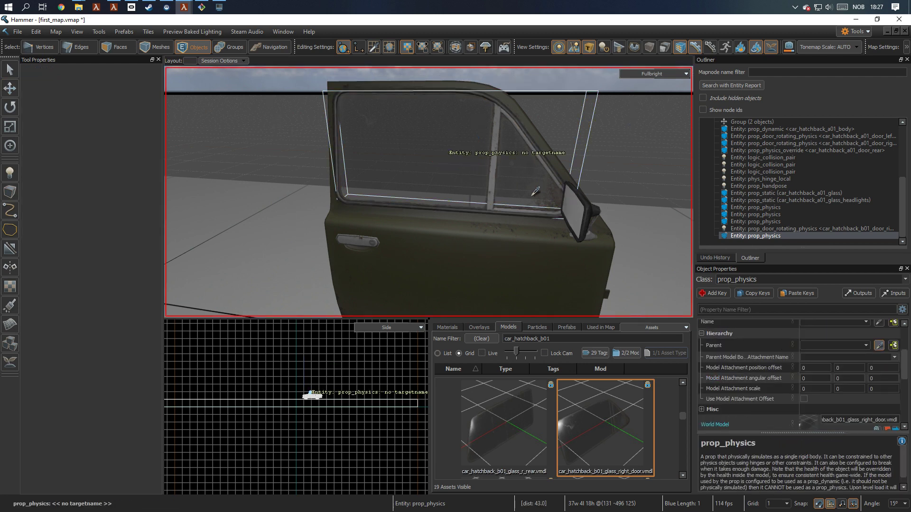
pyautogui.click(491, 249)
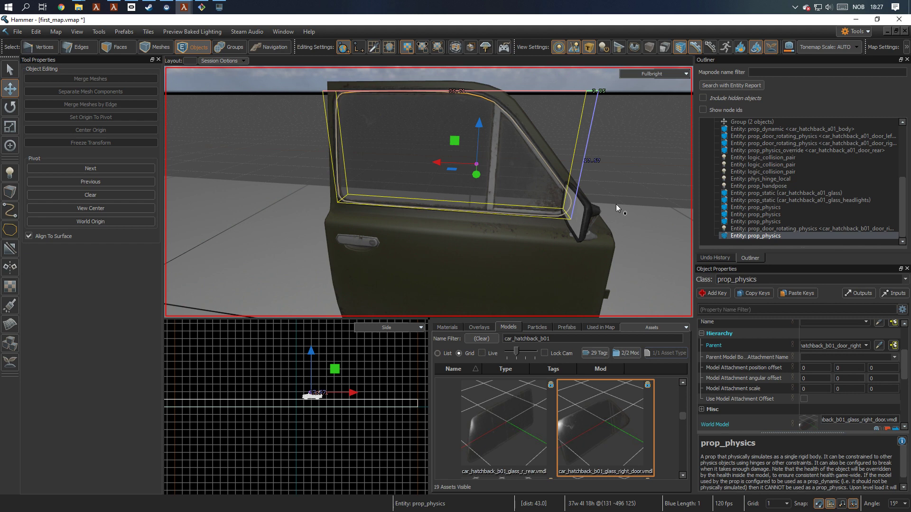
# - Clone the door together with its glass 52 units along the red axis, beside the original, and clear the selection
pyautogui.scroll(-5, 593, 200)
pyautogui.keyDown('ctrl'); pyautogui.click(433, 213); pyautogui.keyUp('ctrl')
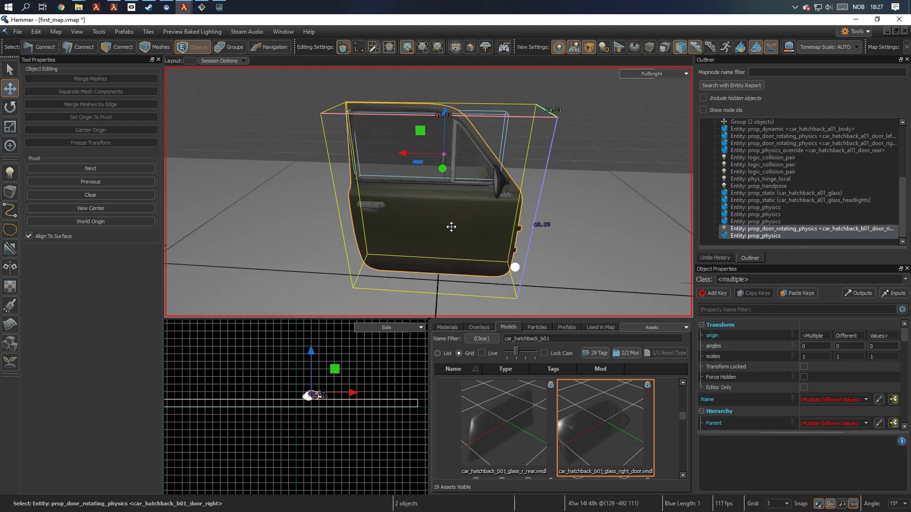
pyautogui.keyDown('shift'); pyautogui.moveTo(445, 156); pyautogui.dragTo(543, 163); pyautogui.keyUp('shift')
pyautogui.click(502, 103)
# - Change the cloned door glass's class to prop_dynamic_override
pyautogui.press('w')
pyautogui.moveTo(502, 103); pyautogui.dragTo(517, 129, button='right')
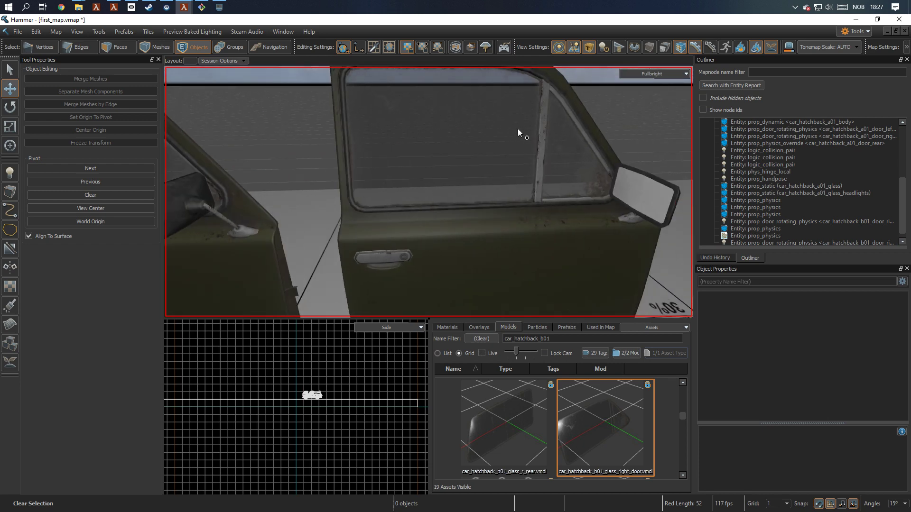
pyautogui.click(517, 150)
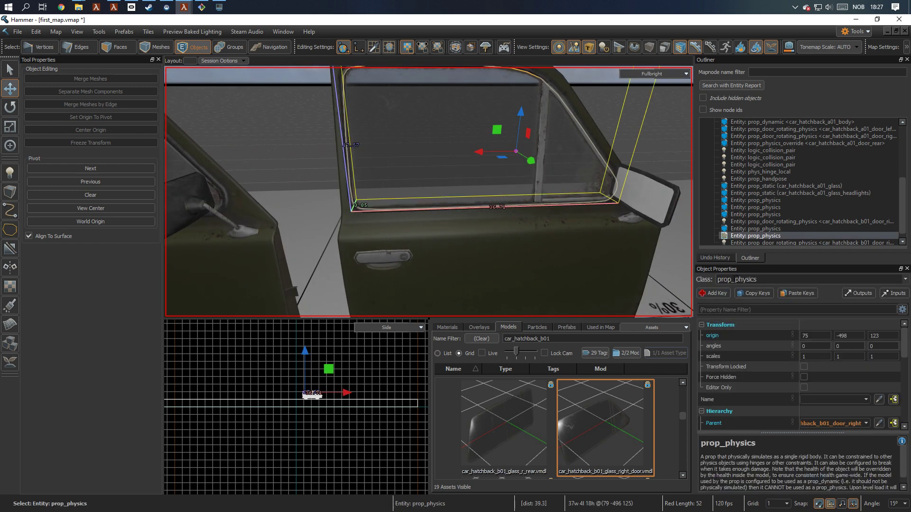
pyautogui.click(798, 283)
pyautogui.press('BackSpace')
pyautogui.press('BackSpace')
pyautogui.press('BackSpace')
pyautogui.press('BackSpace')
pyautogui.press('BackSpace')
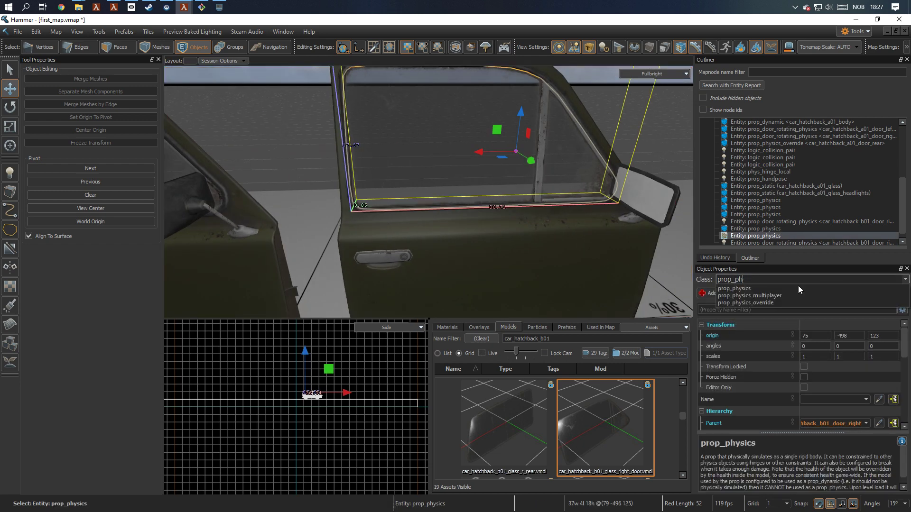
pyautogui.press('BackSpace')
pyautogui.press('BackSpace')
pyautogui.write('dyna')
pyautogui.press('Down')
pyautogui.press('Down')
pyautogui.press('Down')
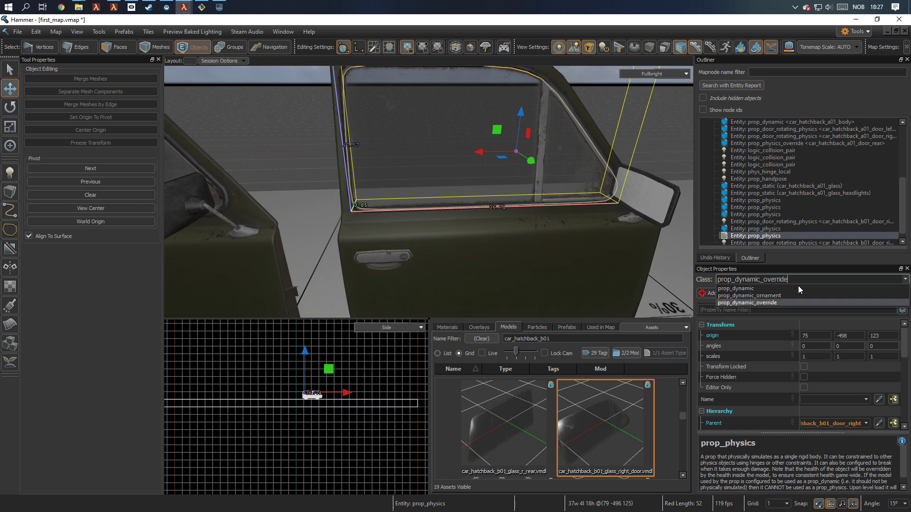
pyautogui.press('Return')
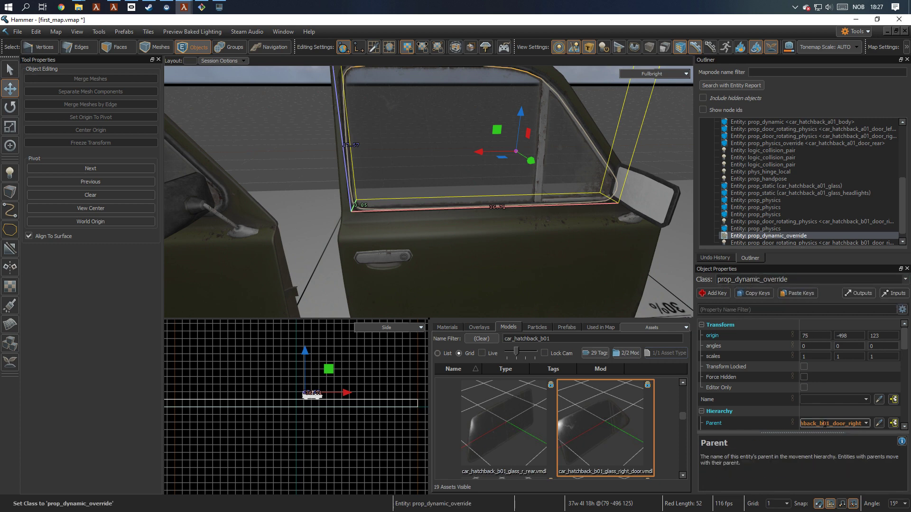
# - Set the cloned glass's parent to car_hatchback_b01_door_right2 and give the cloned door that same name
pyautogui.click(859, 424)
pyautogui.write('2')
pyautogui.click(659, 147)
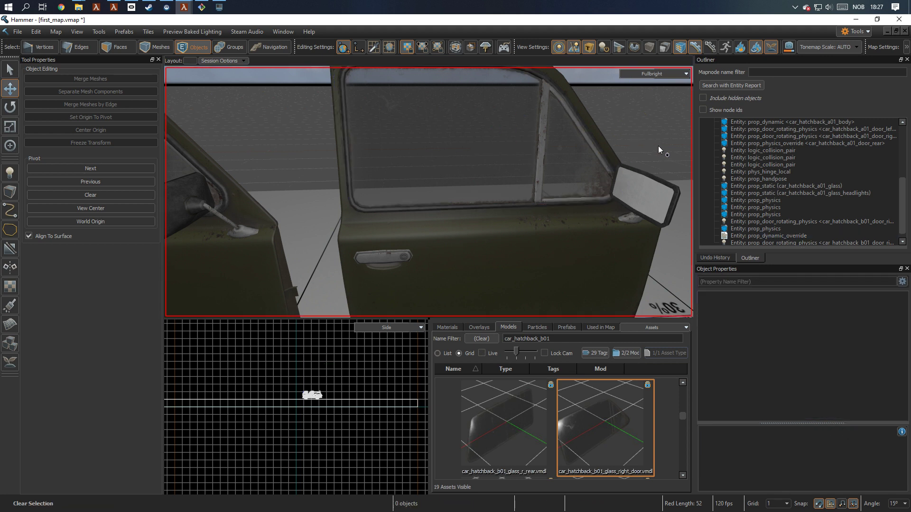
pyautogui.click(605, 220)
pyautogui.click(851, 396)
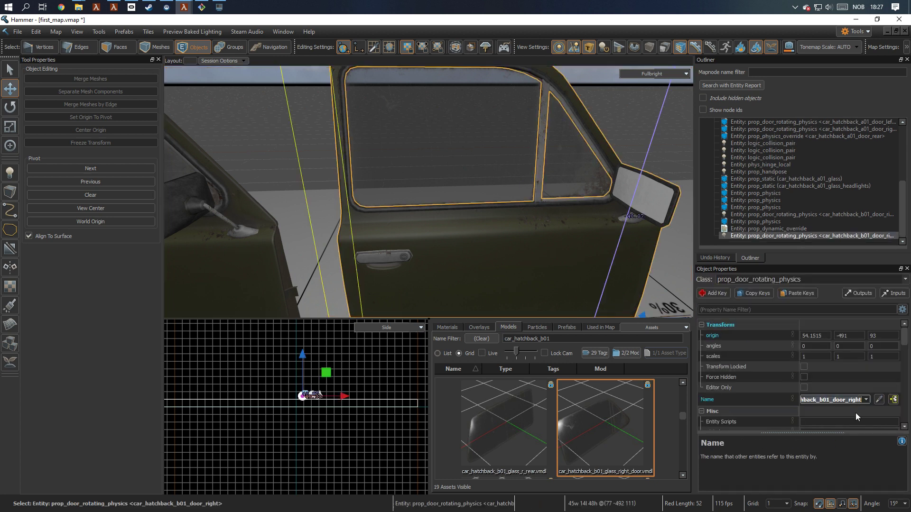
pyautogui.write('2')
pyautogui.press('Return')
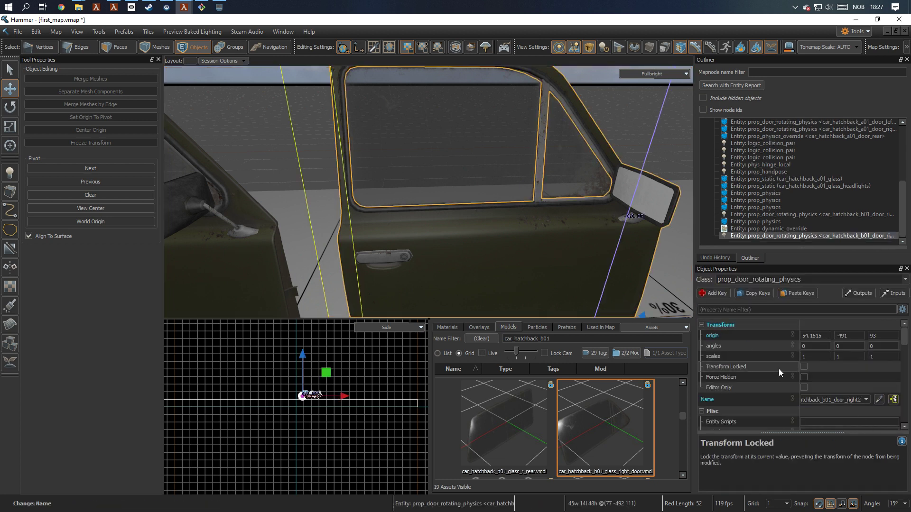
pyautogui.click(465, 152)
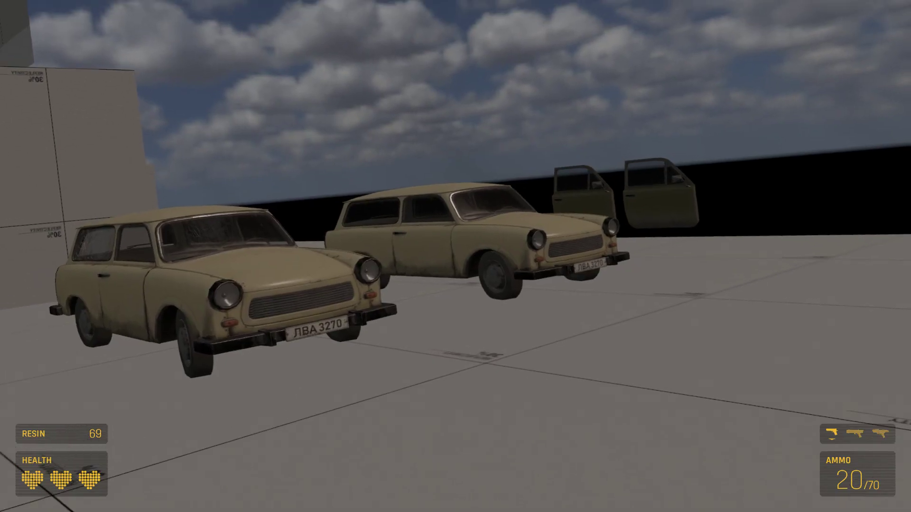
# - Switch to the running game, walk up to the beige hatchback and test opening and closing its side door
pyautogui.press('w')
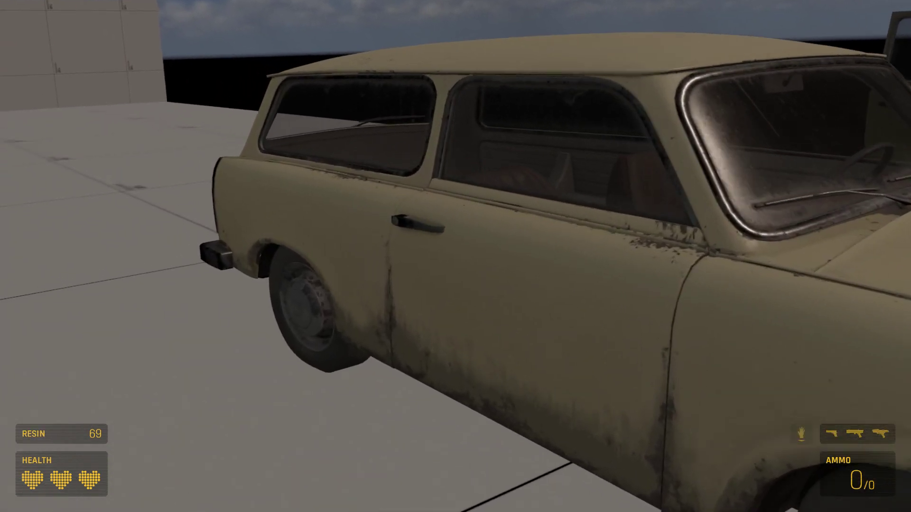
pyautogui.press('e')
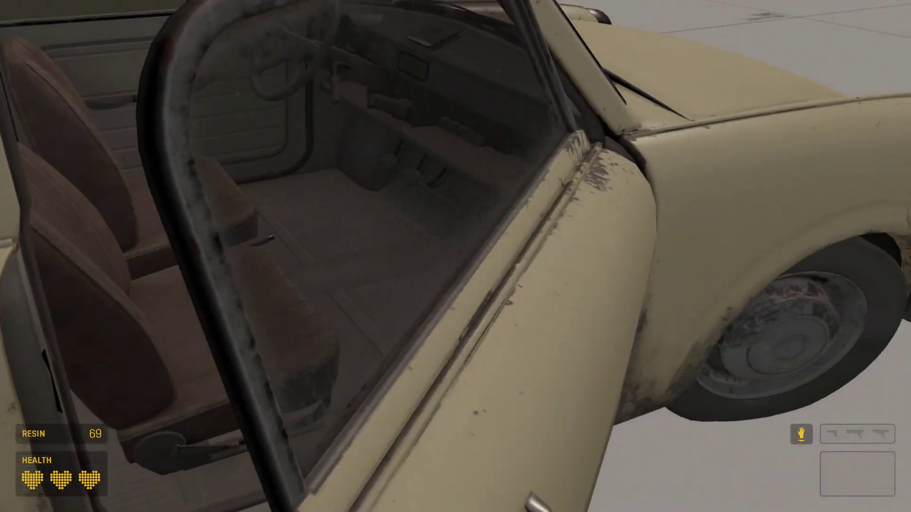
pyautogui.press('e')
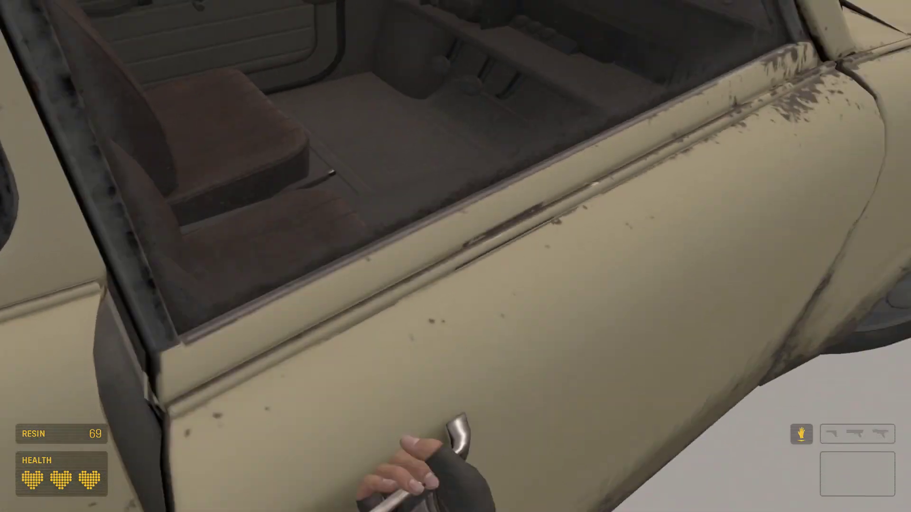
pyautogui.press('e')
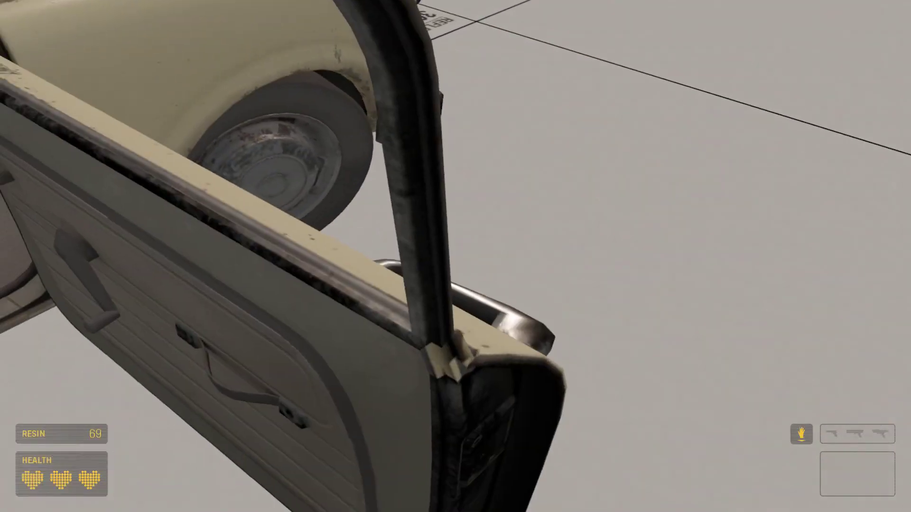
# - Shoot the hatchback's rear side glass with the pistol and test how the tailgate moves
pyautogui.press('1')
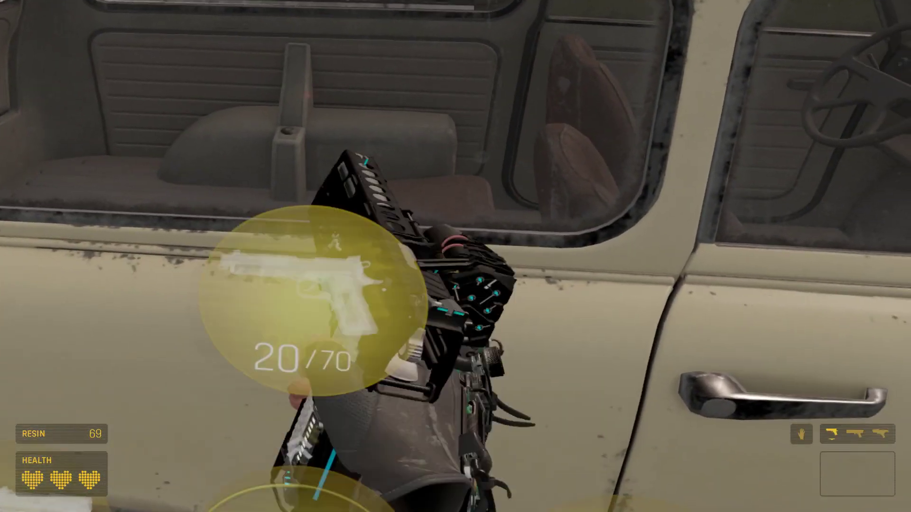
pyautogui.click(455, 257)
pyautogui.click(456, 256)
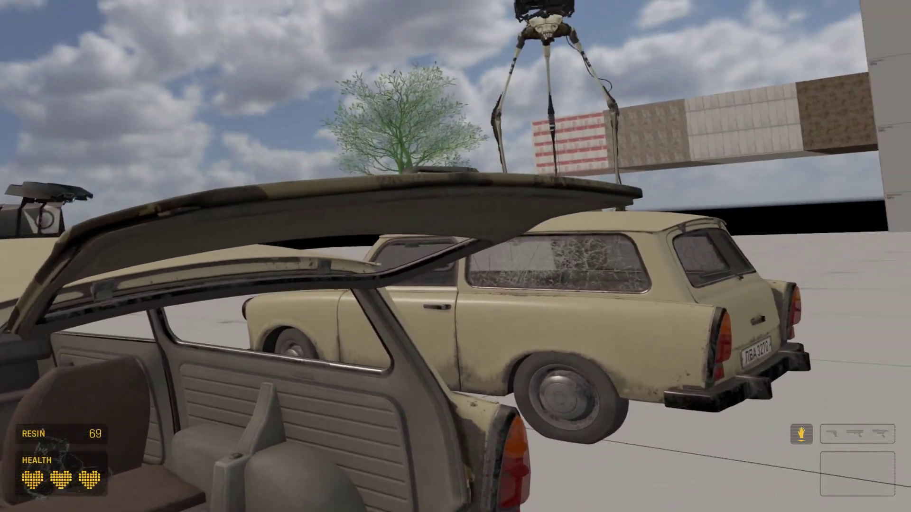
pyautogui.press('w')
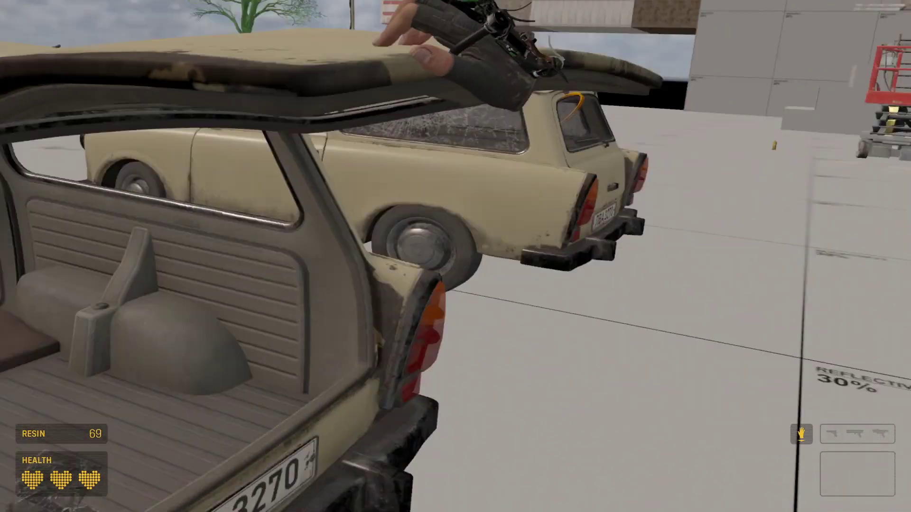
pyautogui.press('s')
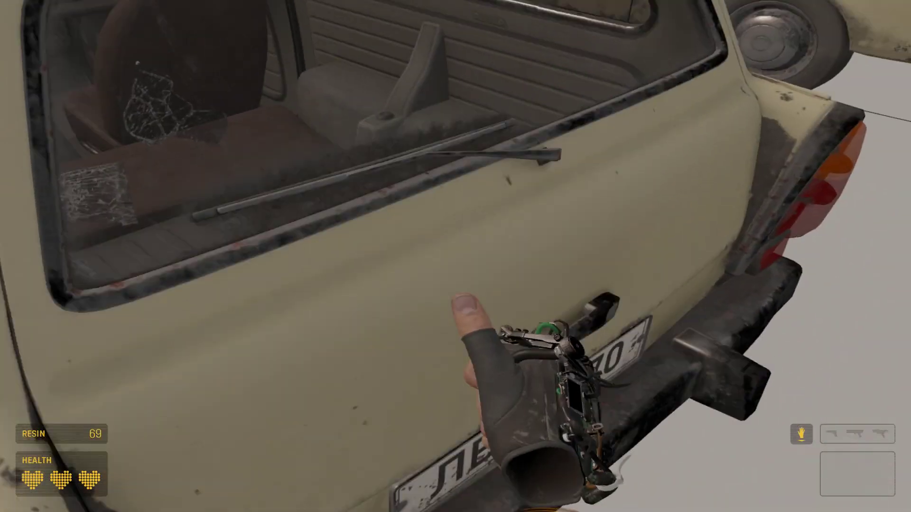
# - Test the beige hatchback's tailgate by its handle and walk around to inspect the car's front side window
pyautogui.press('a')
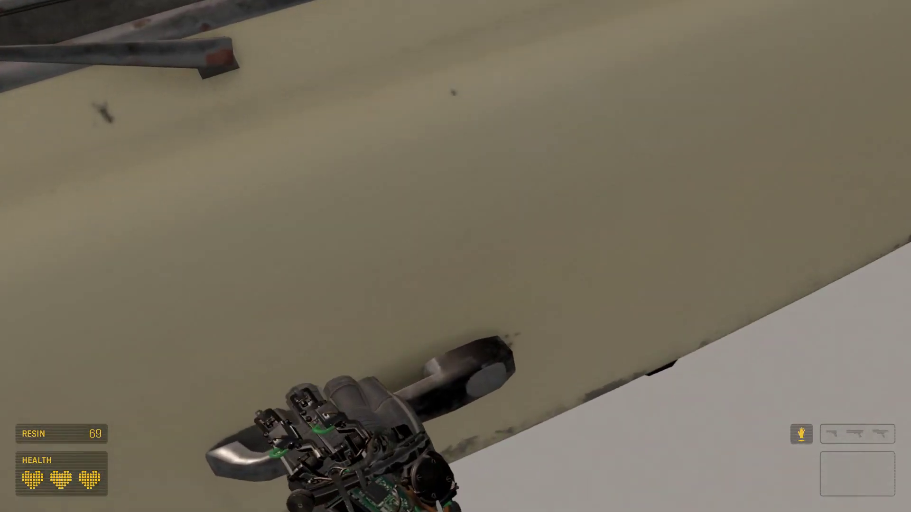
pyautogui.press('space')
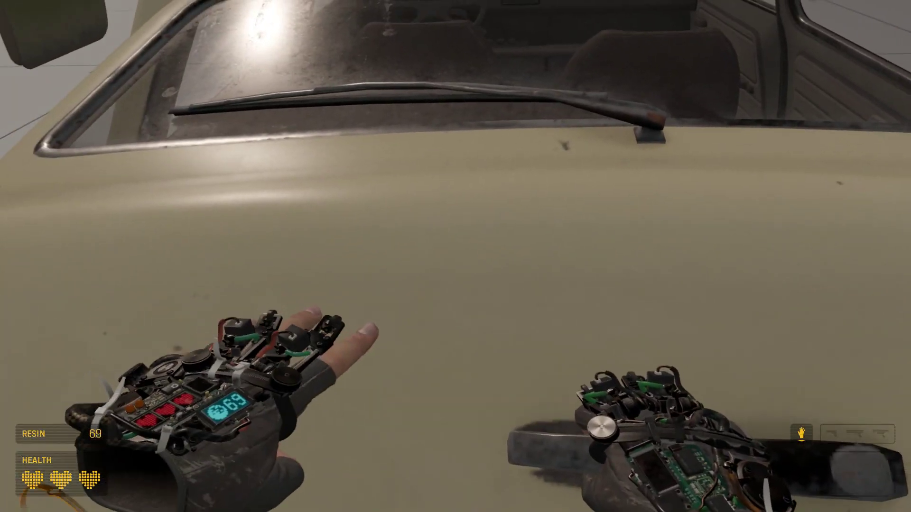
pyautogui.press('space')
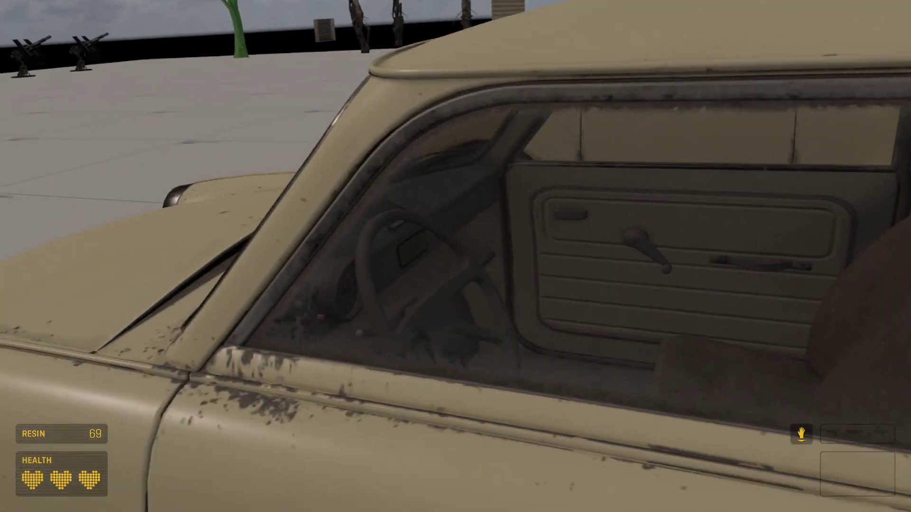
# - Equip the pistol and test the glass by shooting at the beige hatchback's front windows and the green car door's window
pyautogui.press('1')
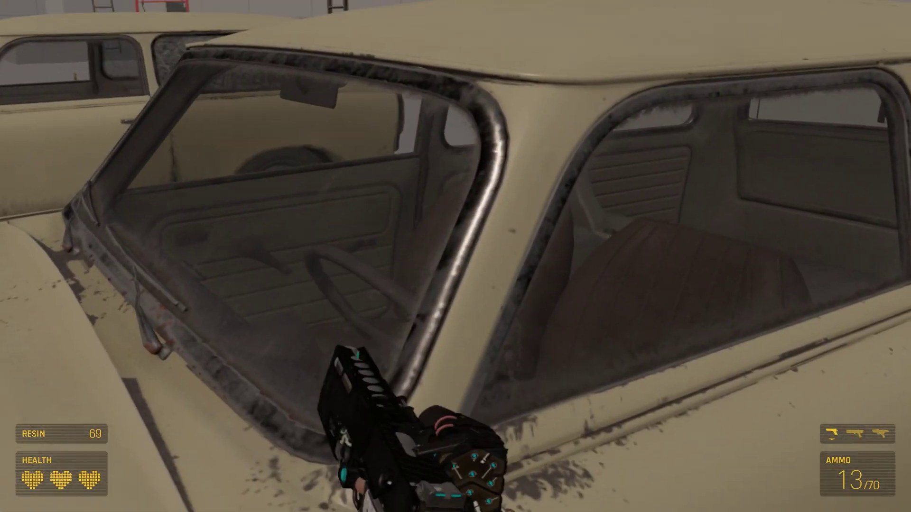
pyautogui.click(455, 256)
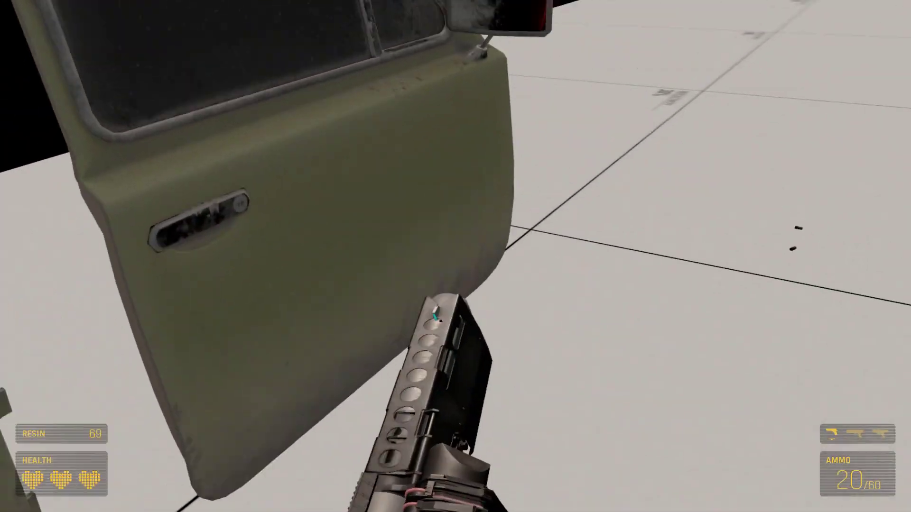
pyautogui.click(456, 256)
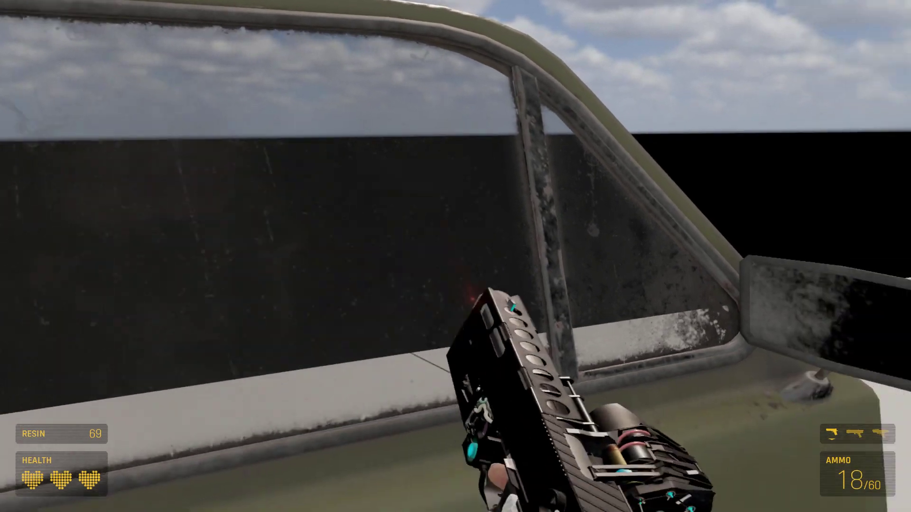
pyautogui.click(455, 257)
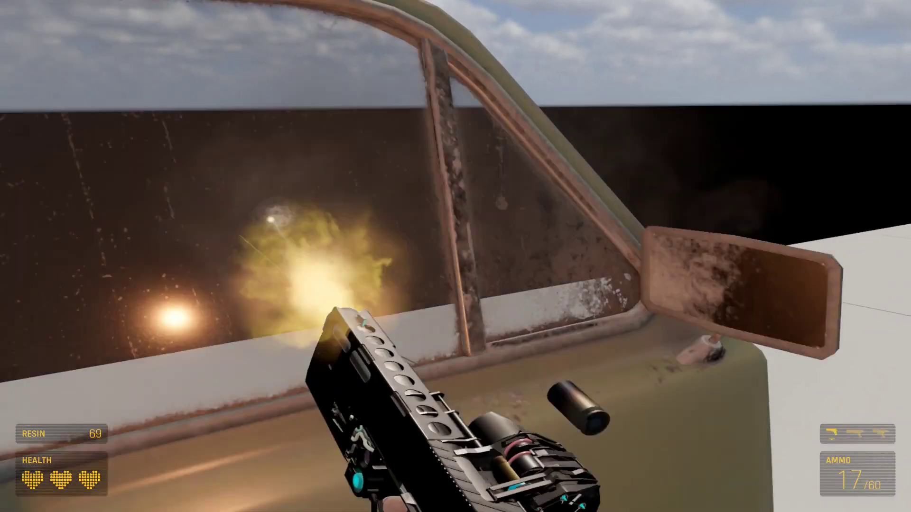